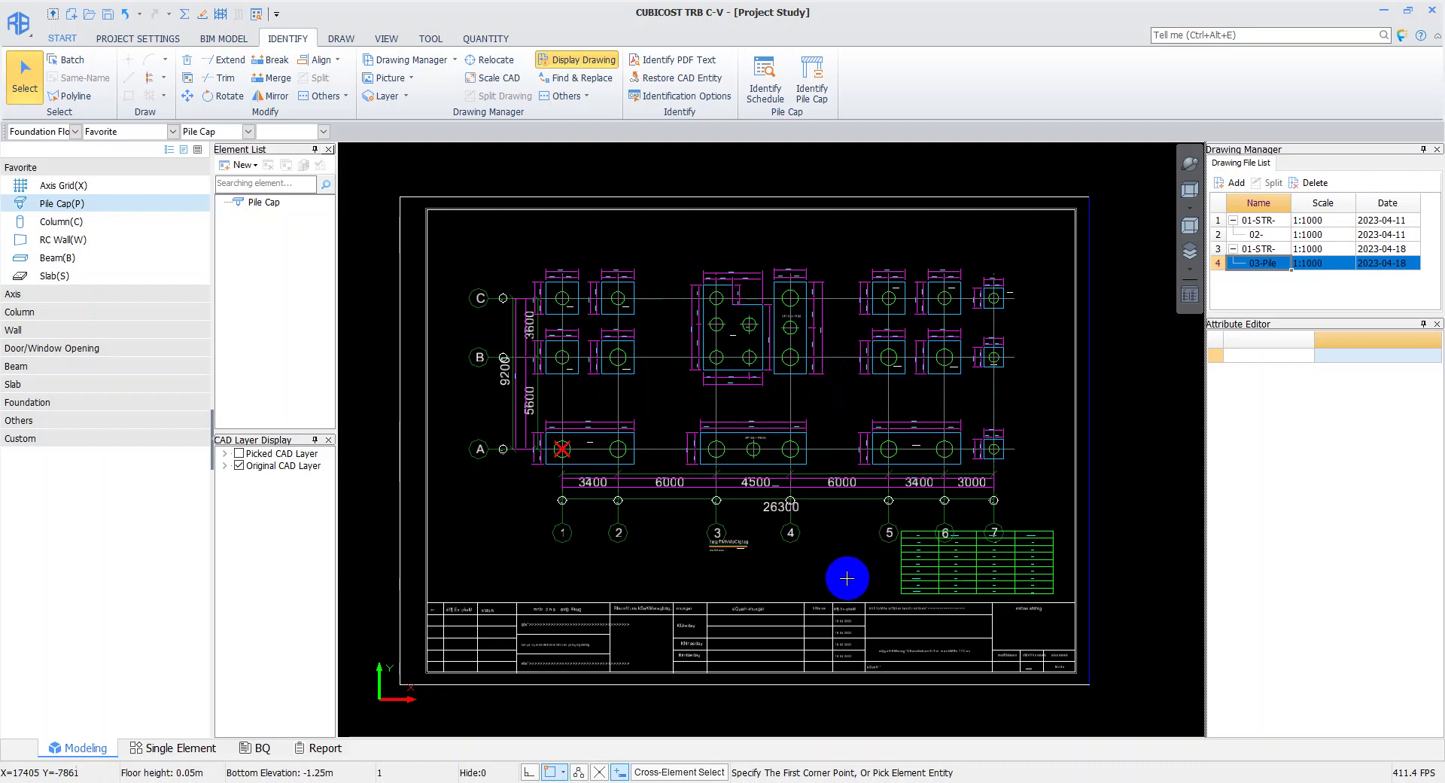
# Pan and zoom across the foundation plan to inspect the 1P80 and 5P80 pile caps
pyautogui.scroll(2, 848, 579)
pyautogui.moveTo(654, 393); pyautogui.dragTo(765, 554, button='middle')
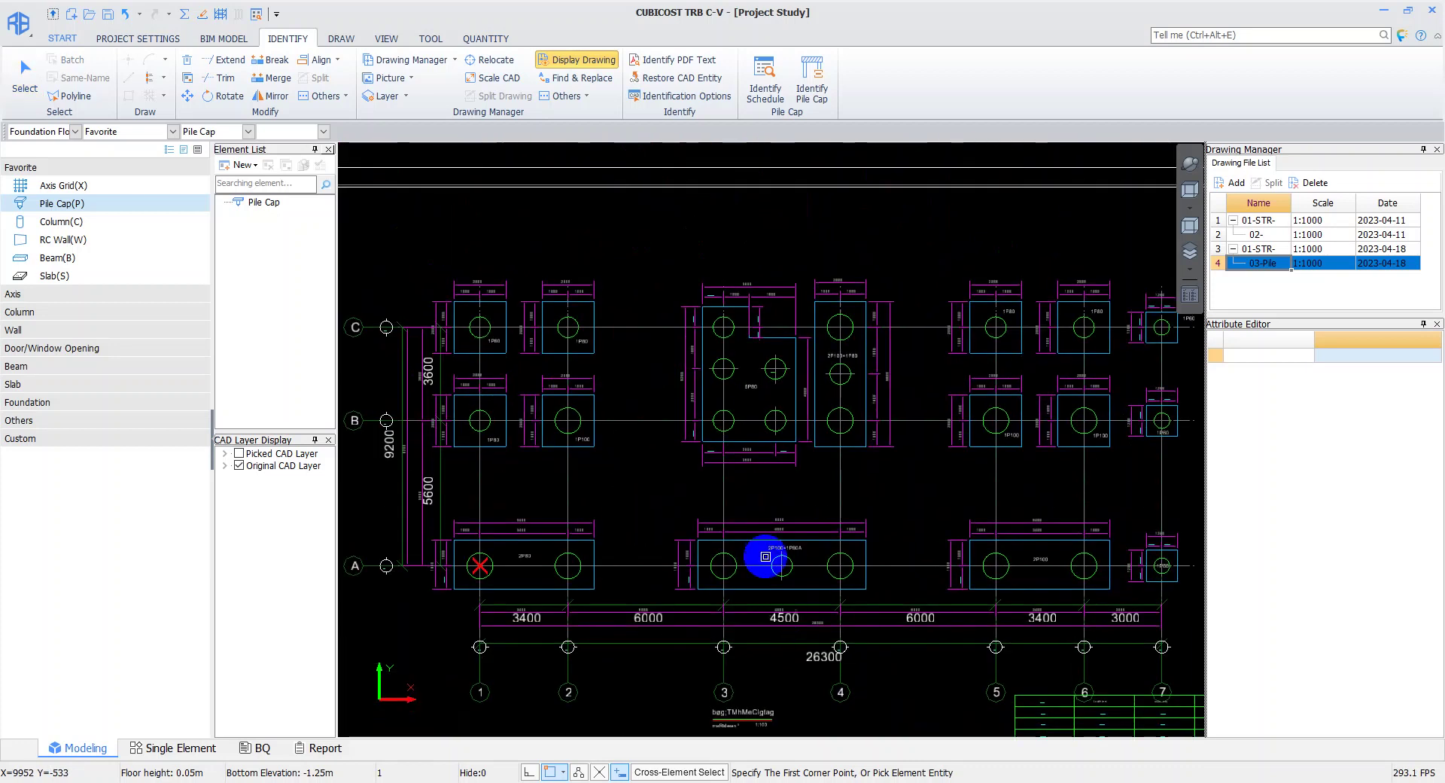
pyautogui.scroll(2, 507, 310)
pyautogui.scroll(2, 436, 322)
pyautogui.scroll(1, 452, 355)
pyautogui.moveTo(452, 356); pyautogui.dragTo(453, 385, button='middle')
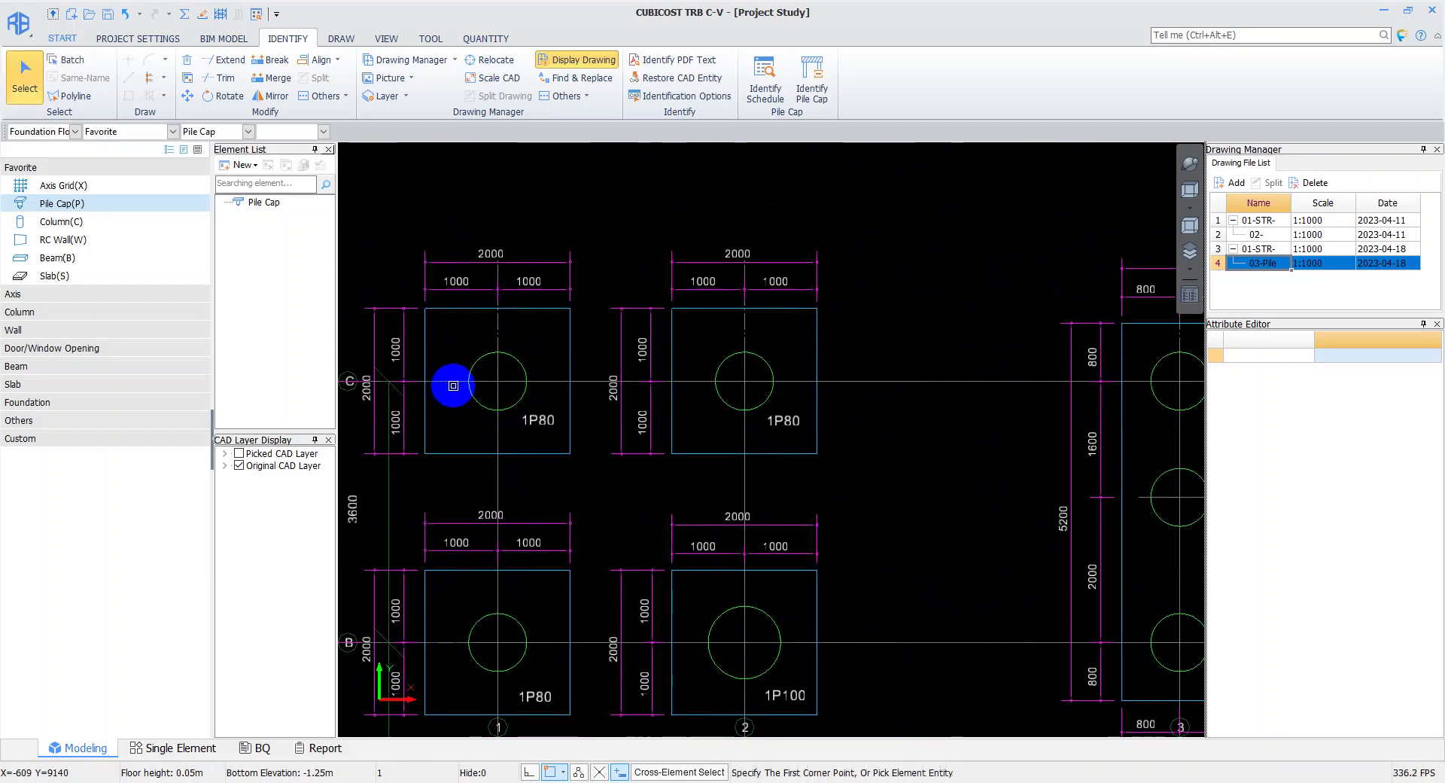
pyautogui.scroll(-2, 655, 352)
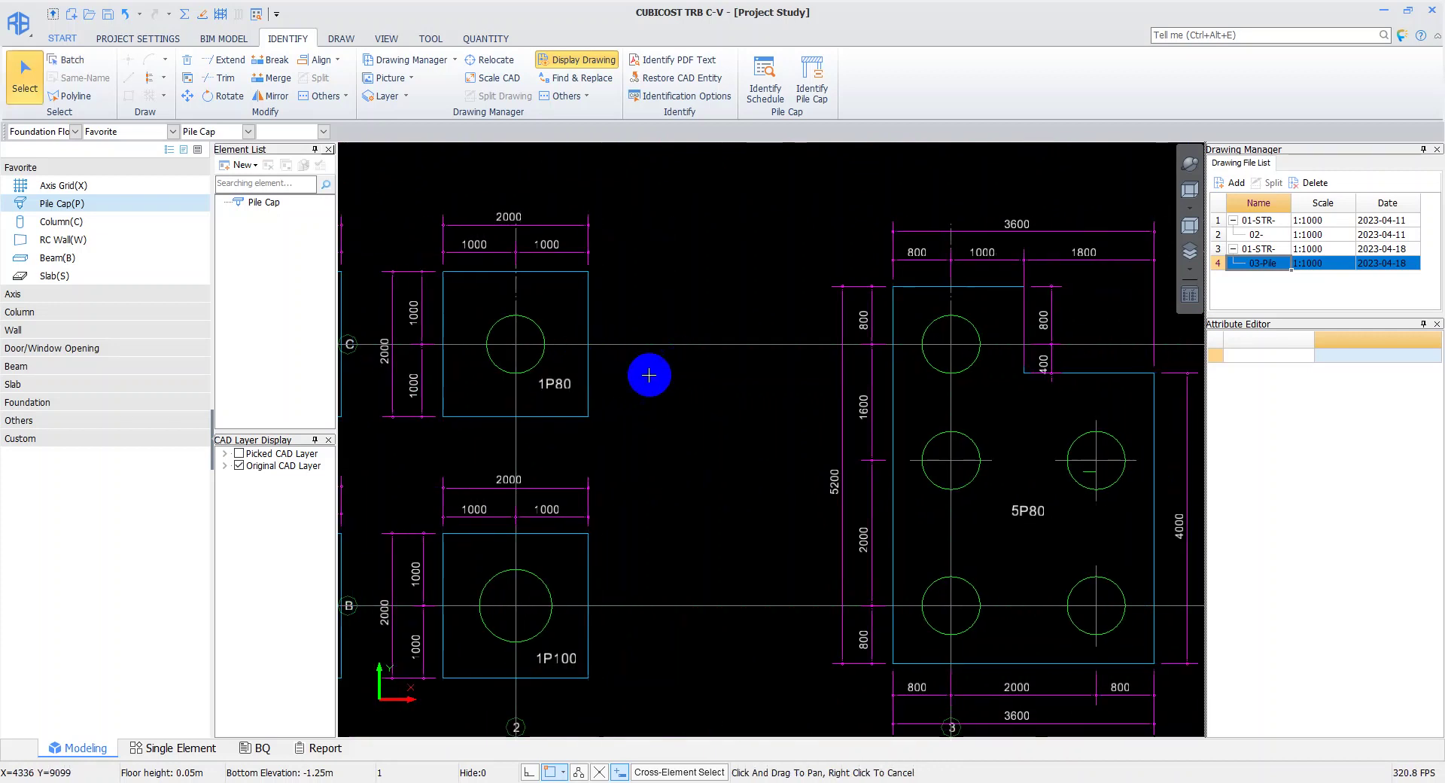
pyautogui.moveTo(648, 377); pyautogui.dragTo(645, 418, button='middle')
pyautogui.moveTo(528, 477); pyautogui.dragTo(592, 406, button='middle')
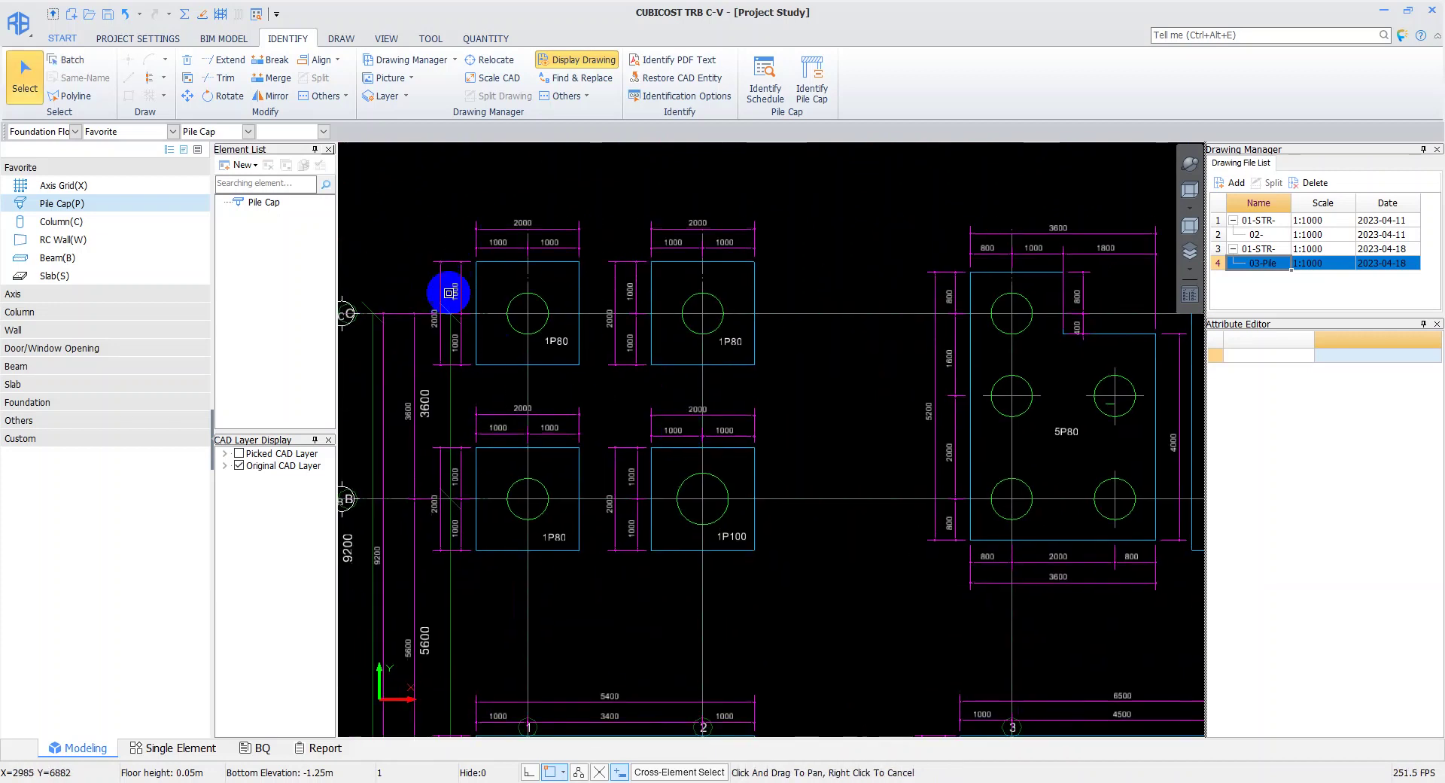
pyautogui.scroll(-2, 716, 493)
# Move the view to the pile schedule table and look over its Length and Height columns
pyautogui.moveTo(716, 494); pyautogui.dragTo(499, 264, button='middle')
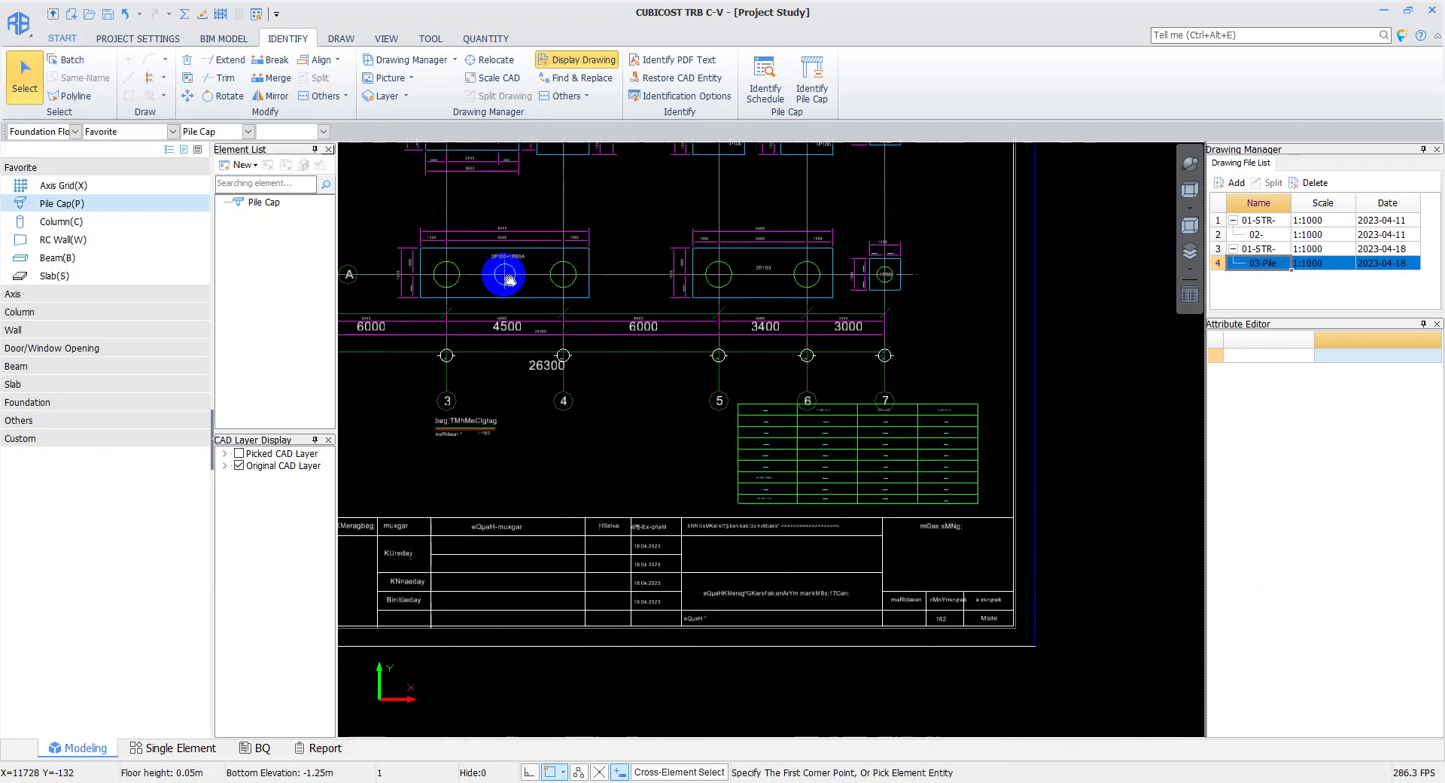
pyautogui.scroll(3, 897, 443)
pyautogui.scroll(2, 896, 429)
pyautogui.scroll(1, 866, 447)
pyautogui.scroll(1, 835, 466)
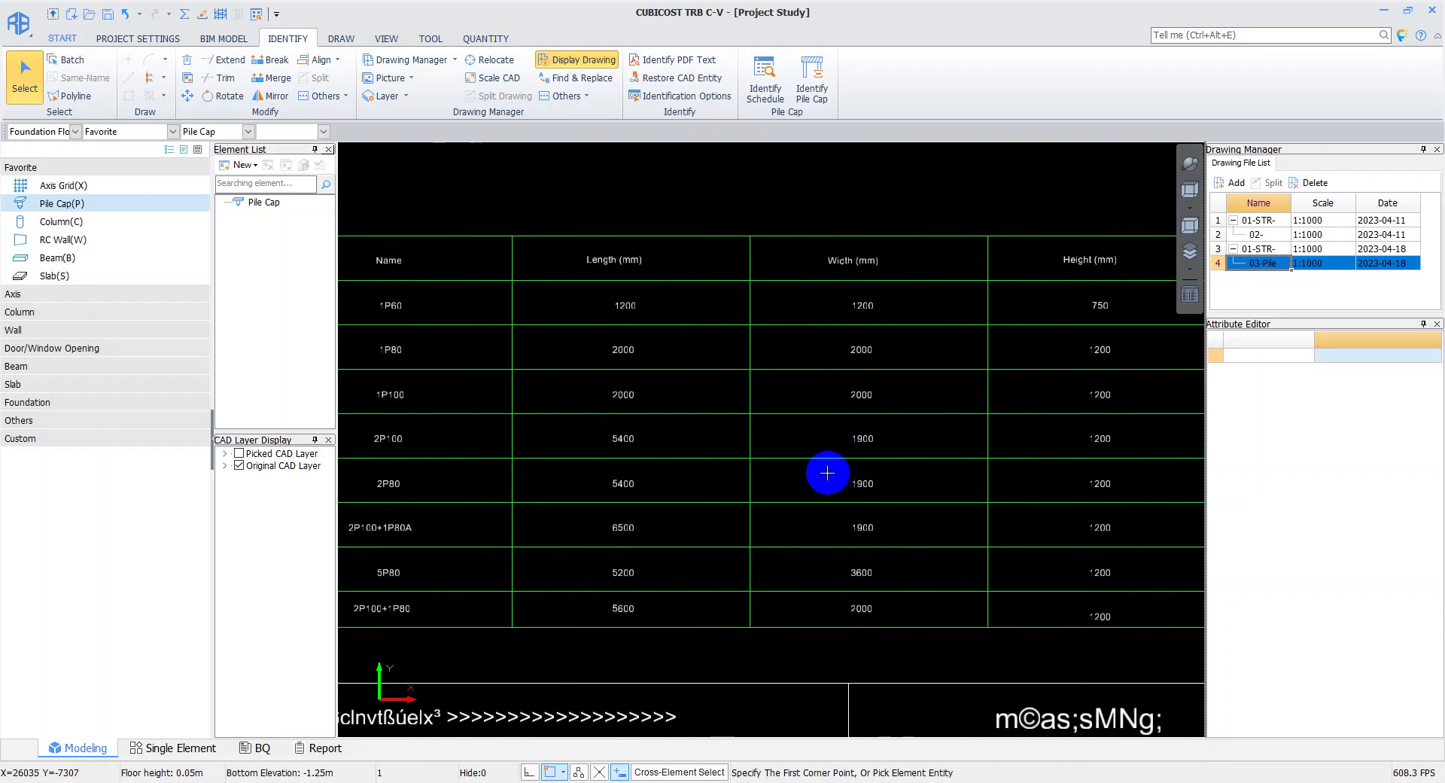
pyautogui.scroll(1, 808, 482)
pyautogui.scroll(2, 652, 322)
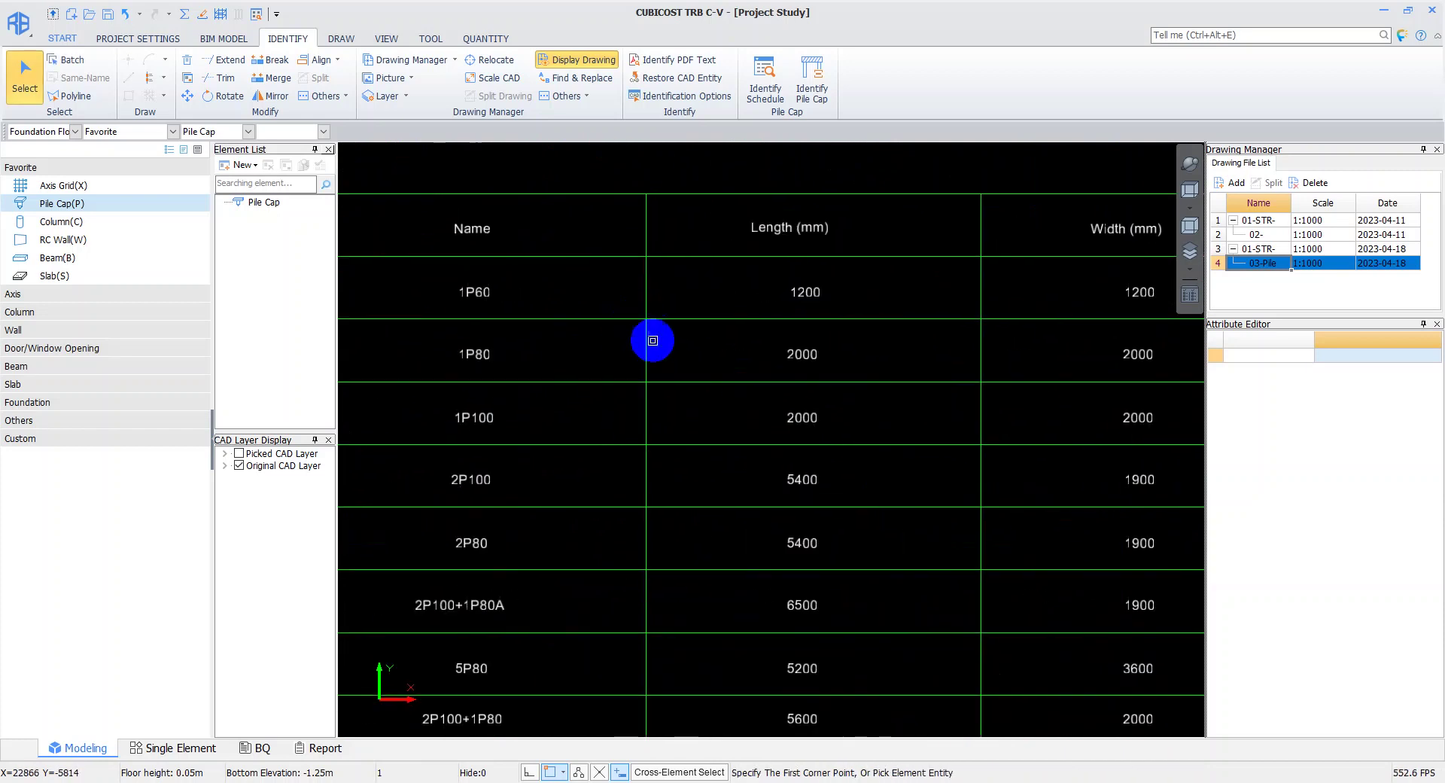
pyautogui.scroll(-3, 643, 391)
pyautogui.scroll(1, 640, 442)
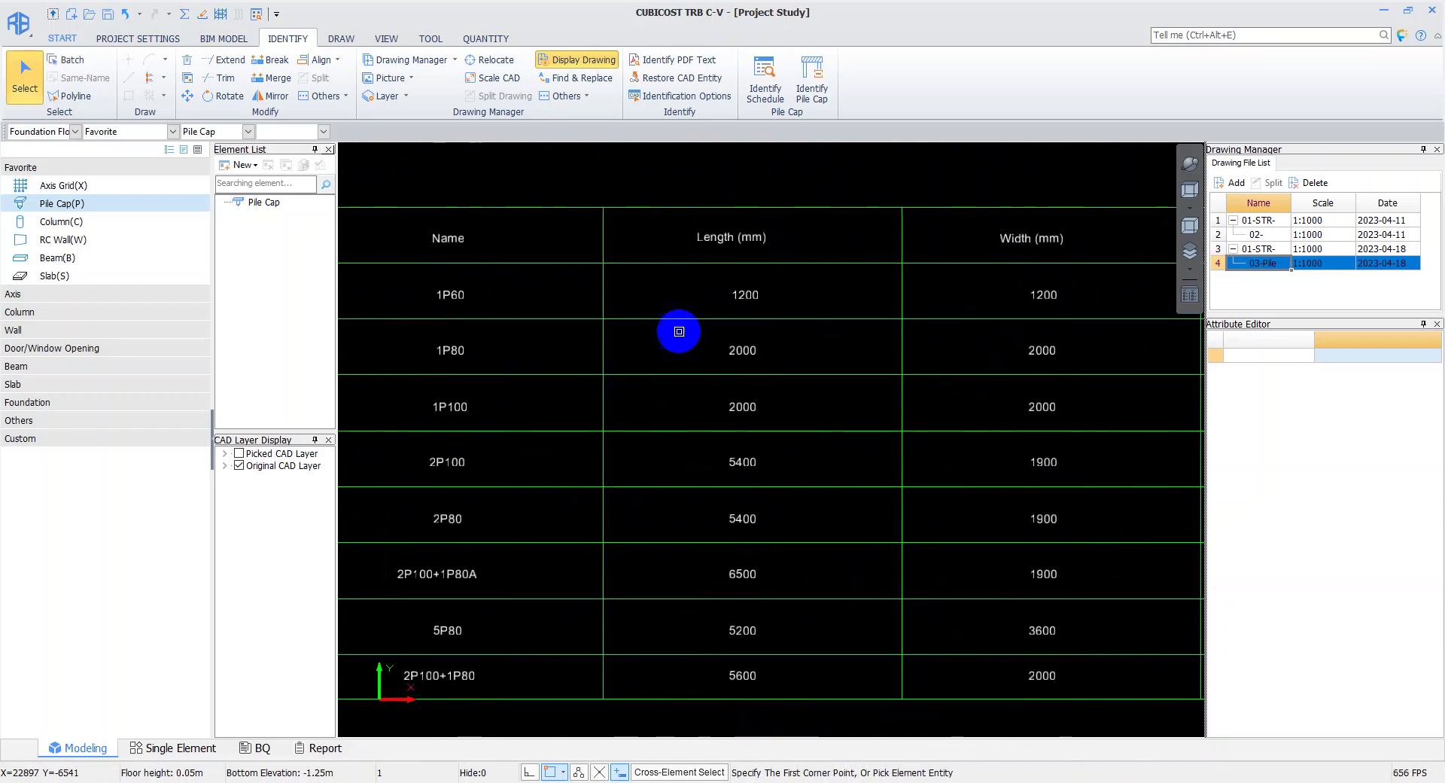
pyautogui.moveTo(842, 298); pyautogui.dragTo(774, 299, button='middle')
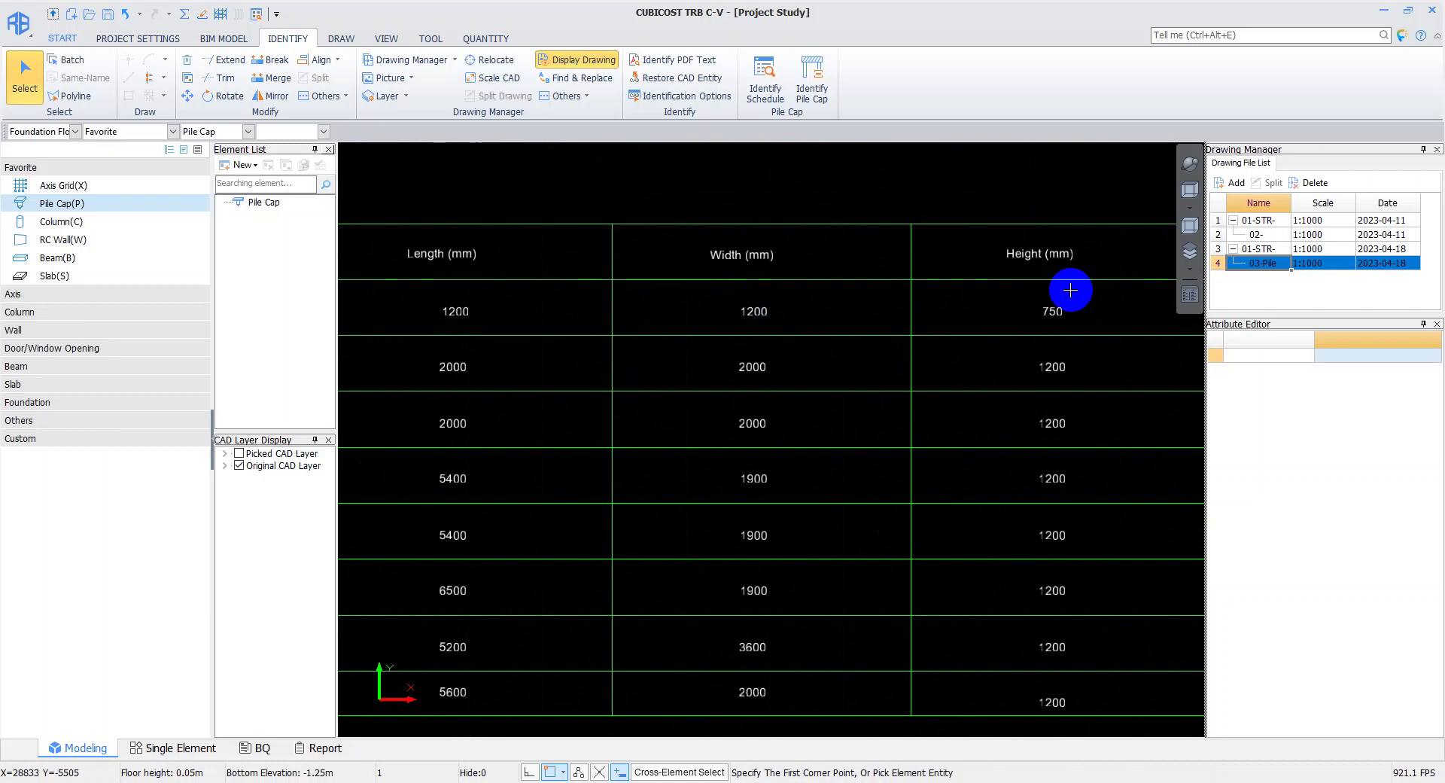
pyautogui.moveTo(1064, 290); pyautogui.dragTo(898, 296, button='middle')
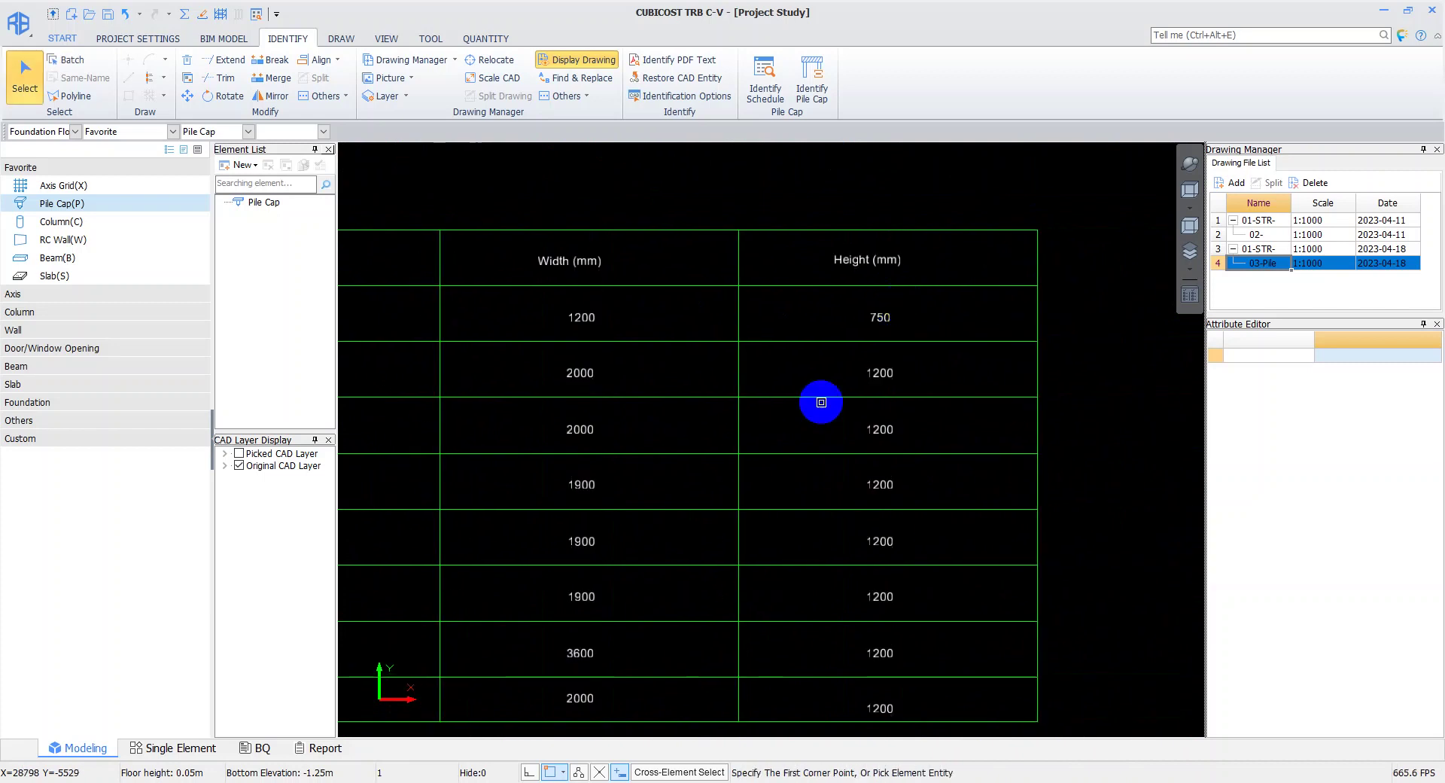
pyautogui.moveTo(817, 421); pyautogui.dragTo(865, 394, button='middle')
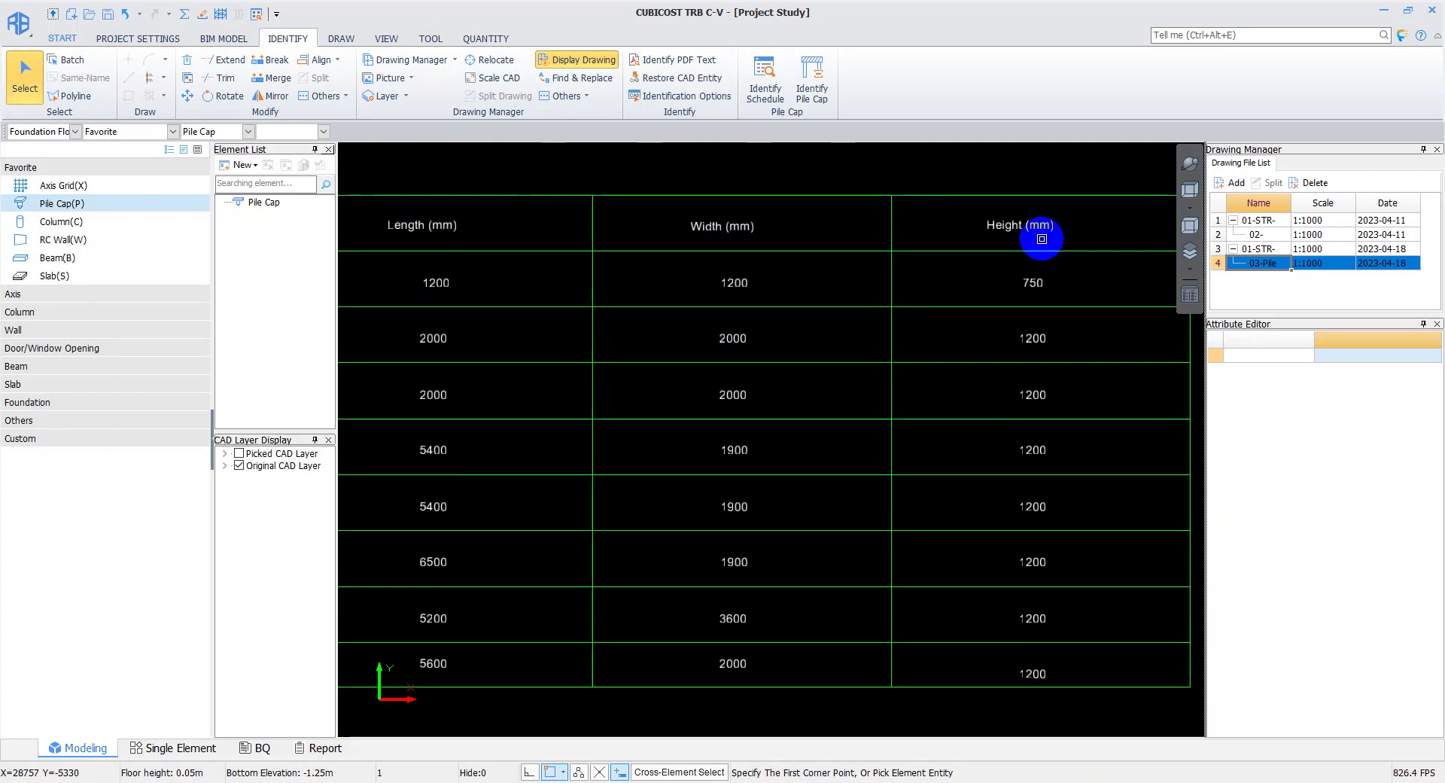
pyautogui.scroll(-2, 823, 336)
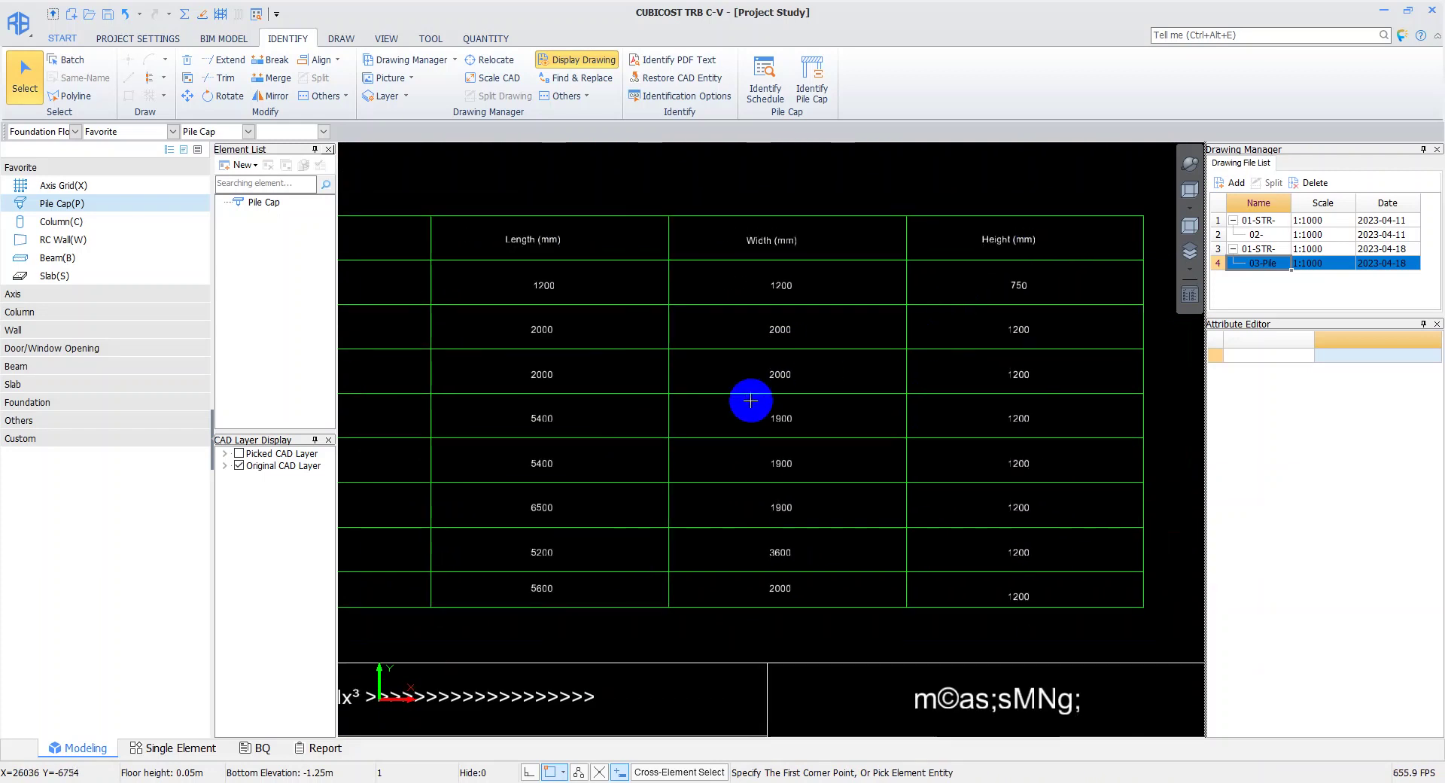
pyautogui.scroll(1, 750, 402)
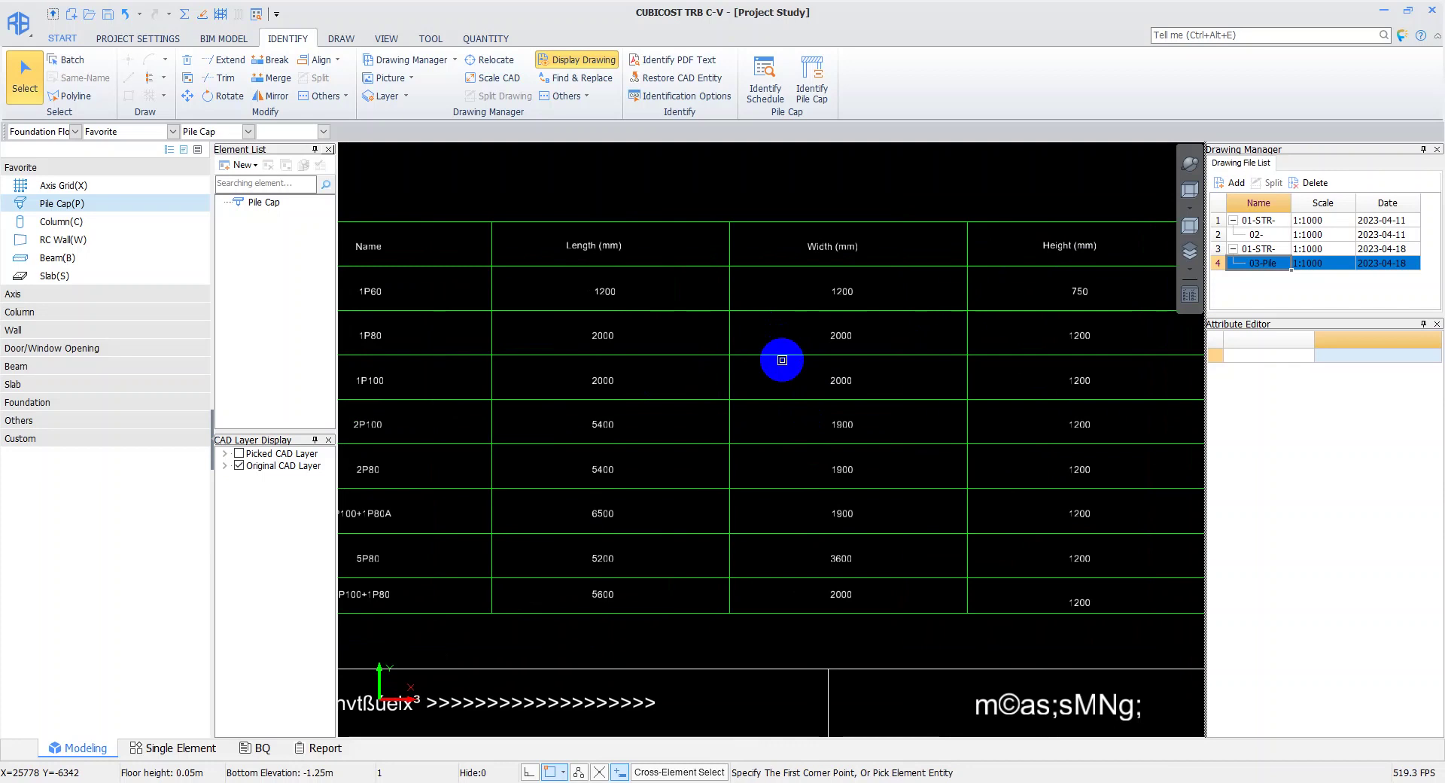
pyautogui.scroll(-2, 782, 360)
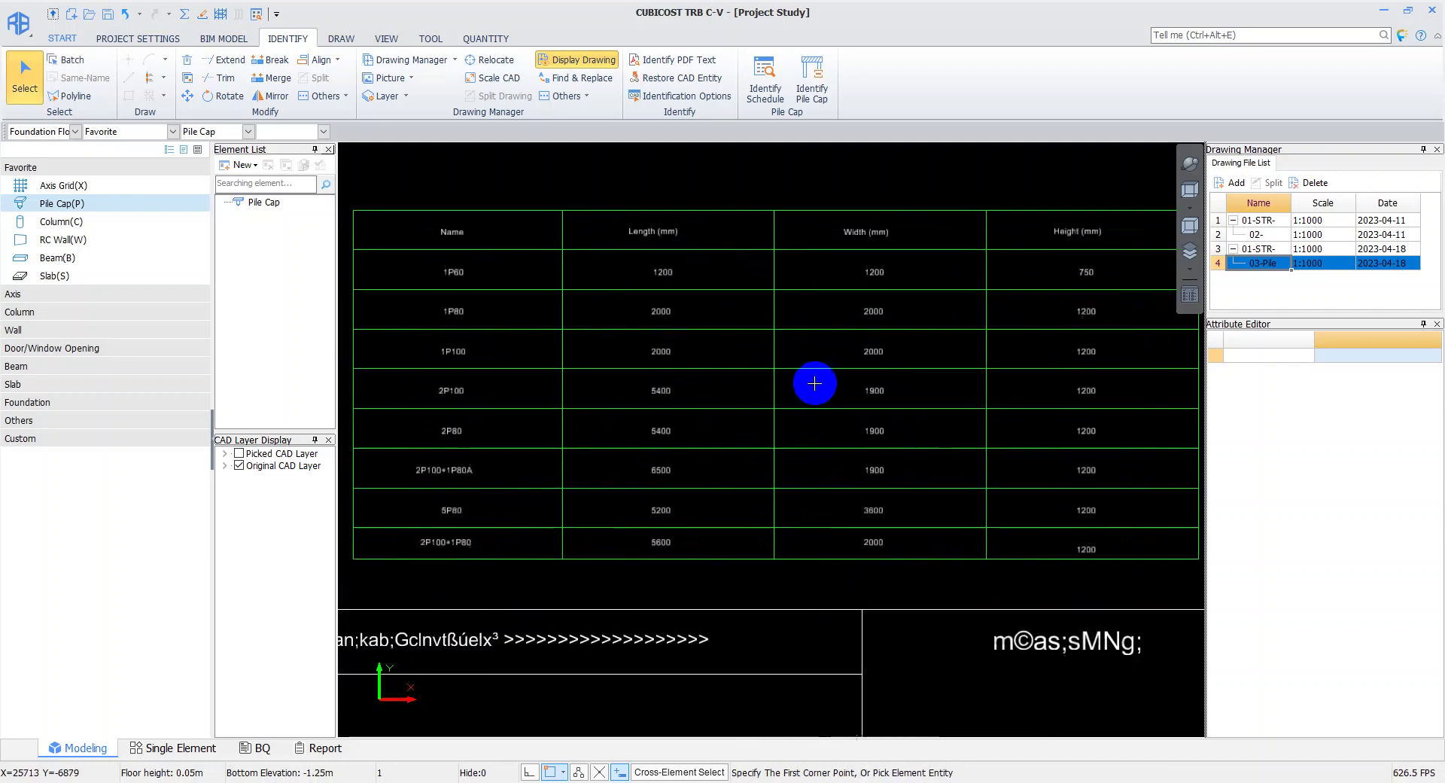
pyautogui.moveTo(798, 401); pyautogui.dragTo(787, 407, button='middle')
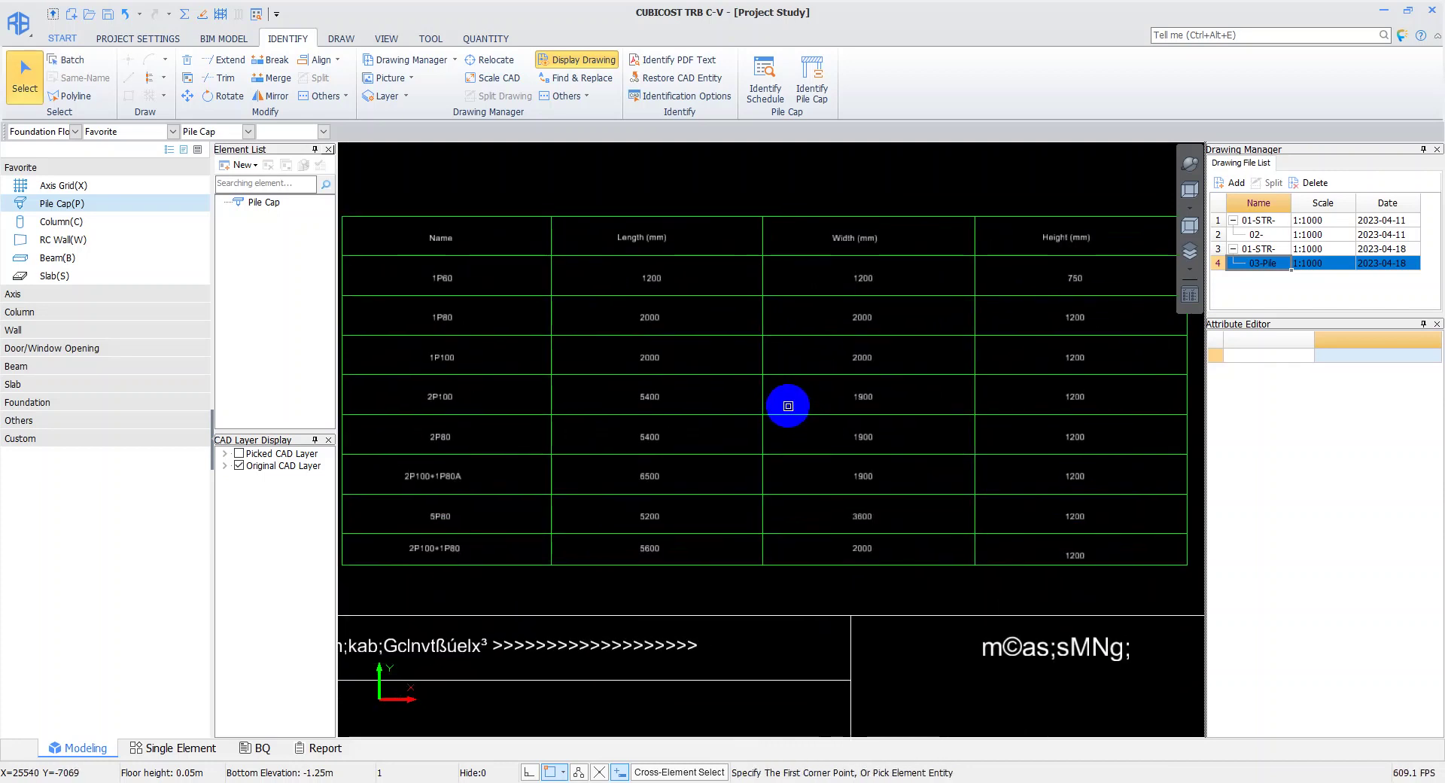
pyautogui.scroll(-2, 788, 405)
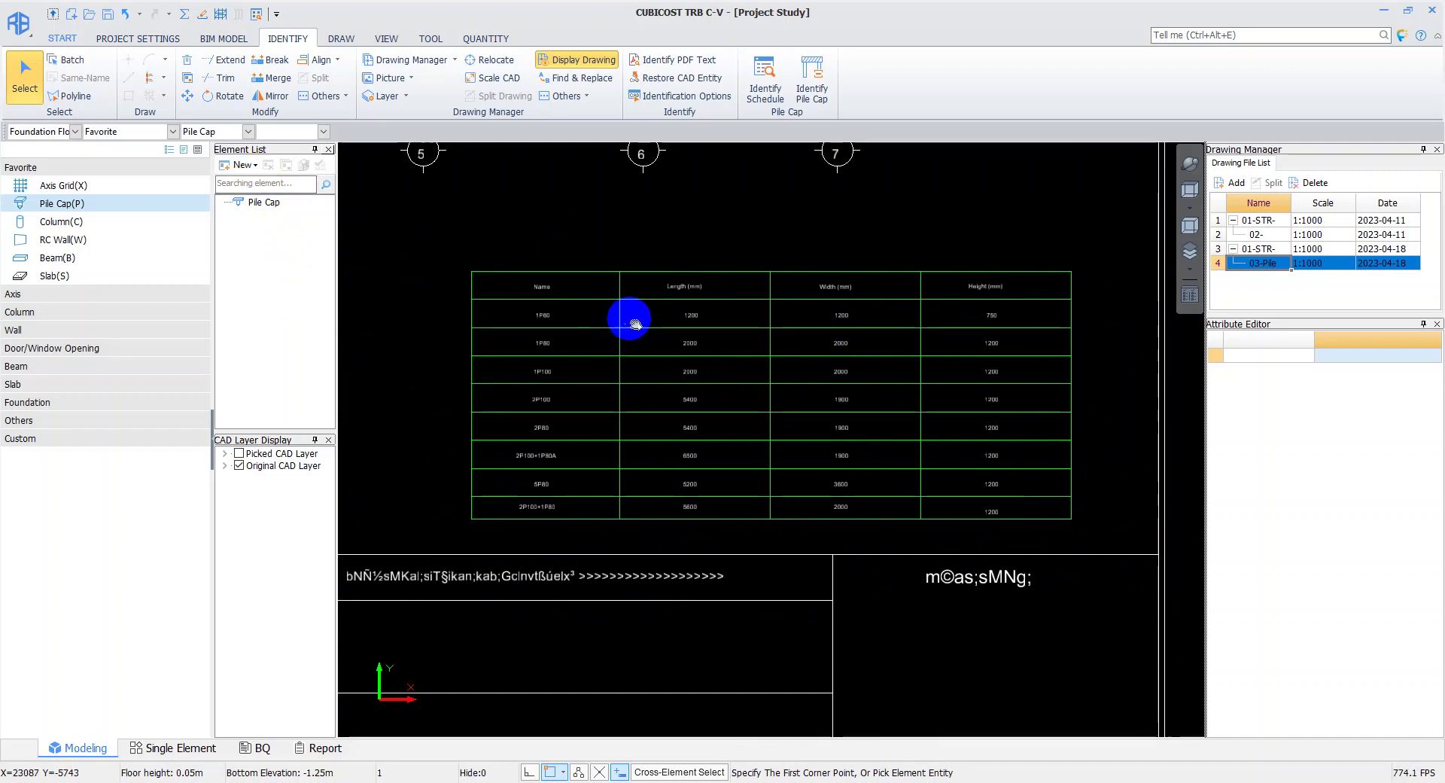
pyautogui.moveTo(636, 319); pyautogui.dragTo(639, 308, button='middle')
pyautogui.scroll(-2, 530, 244)
pyautogui.scroll(-1, 516, 245)
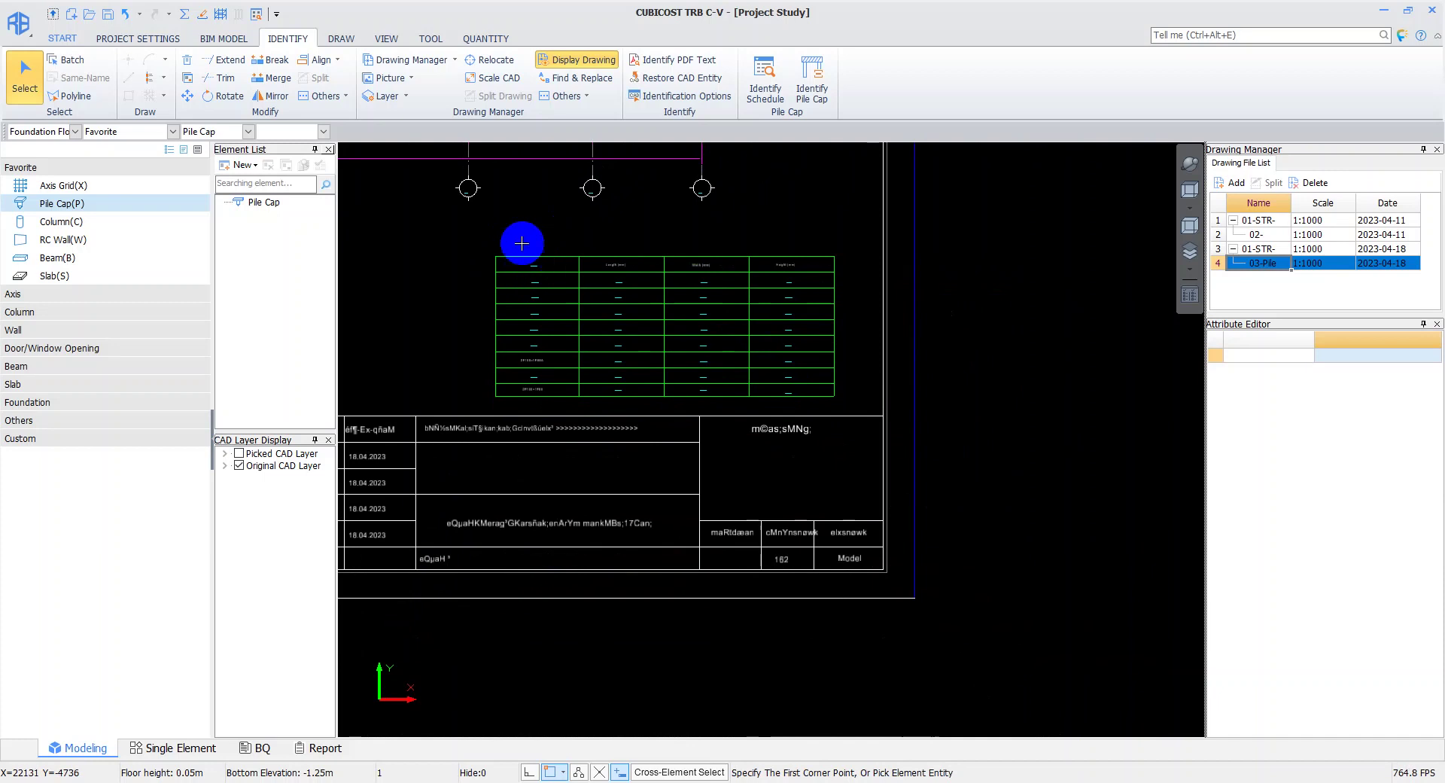
# Choose Pile Cap as the element type to identify
pyautogui.click(67, 208)
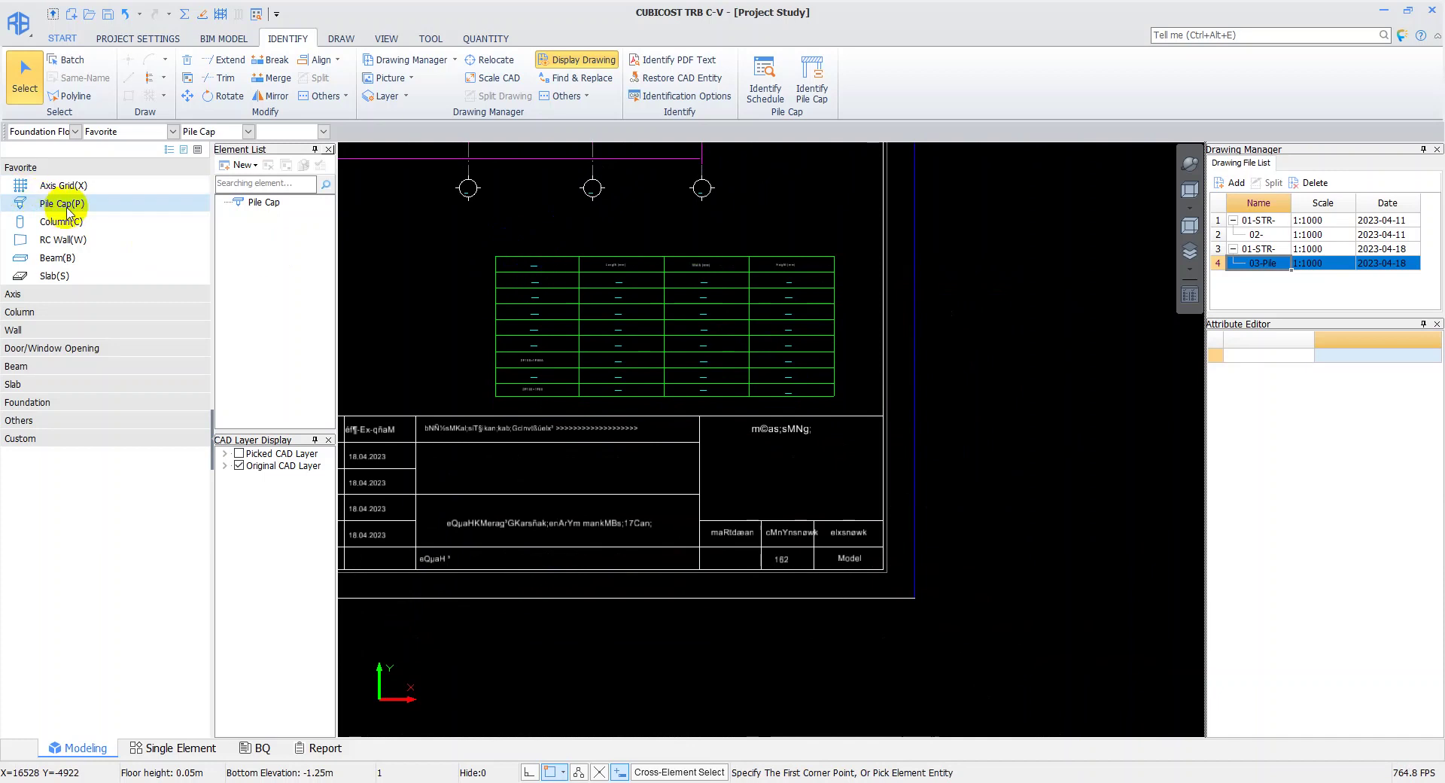
pyautogui.click(516, 274)
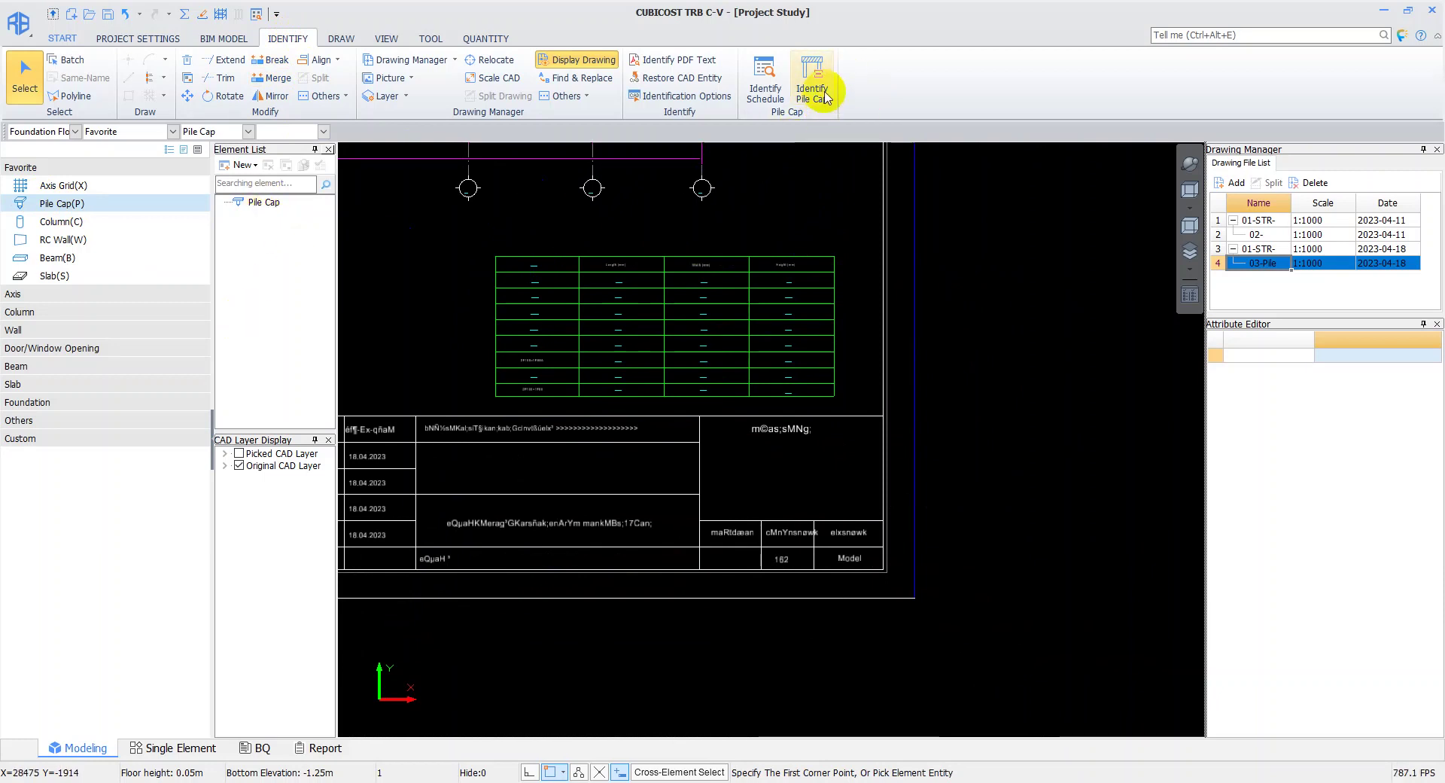
pyautogui.click(340, 39)
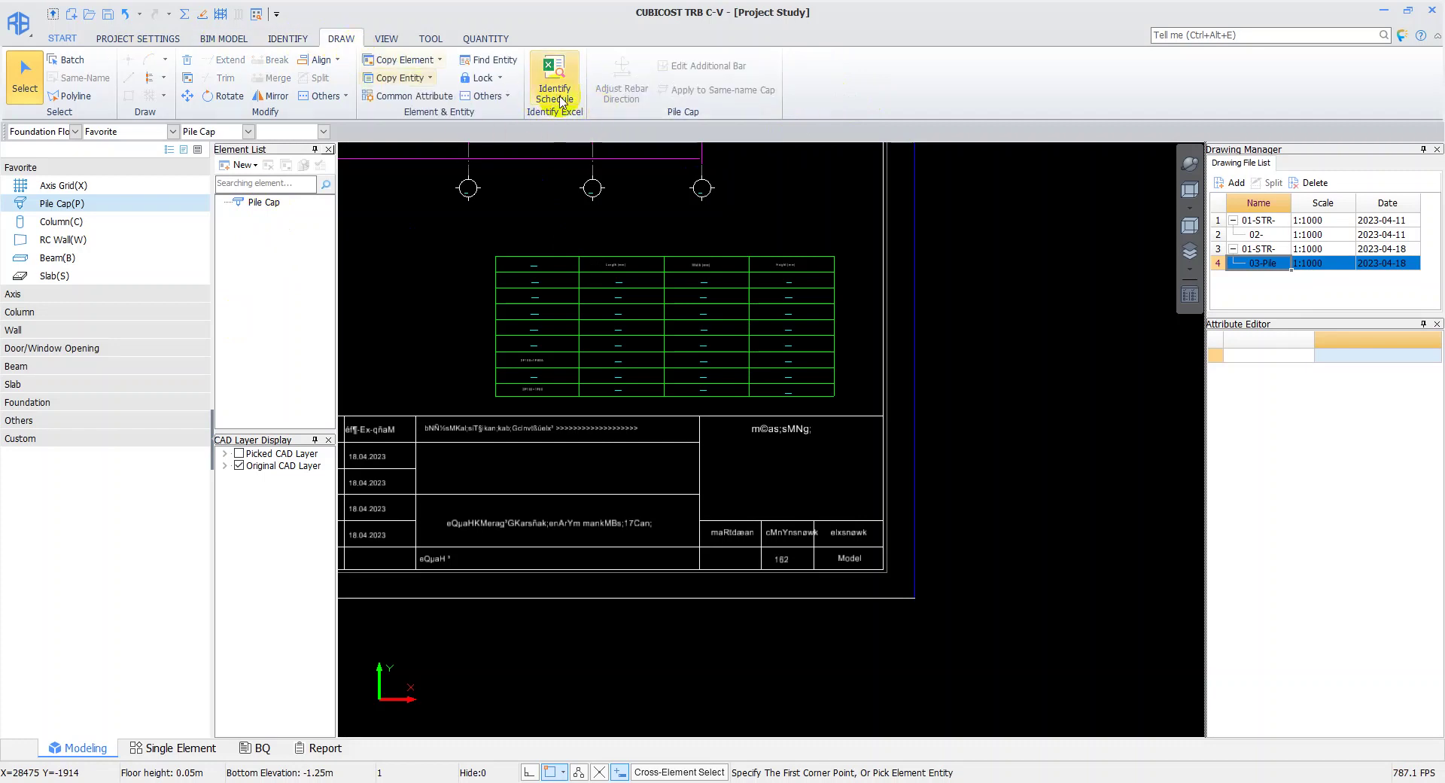
pyautogui.click(290, 39)
# Start Identify Schedule and box the full pile schedule table on the drawing
pyautogui.scroll(2, 724, 211)
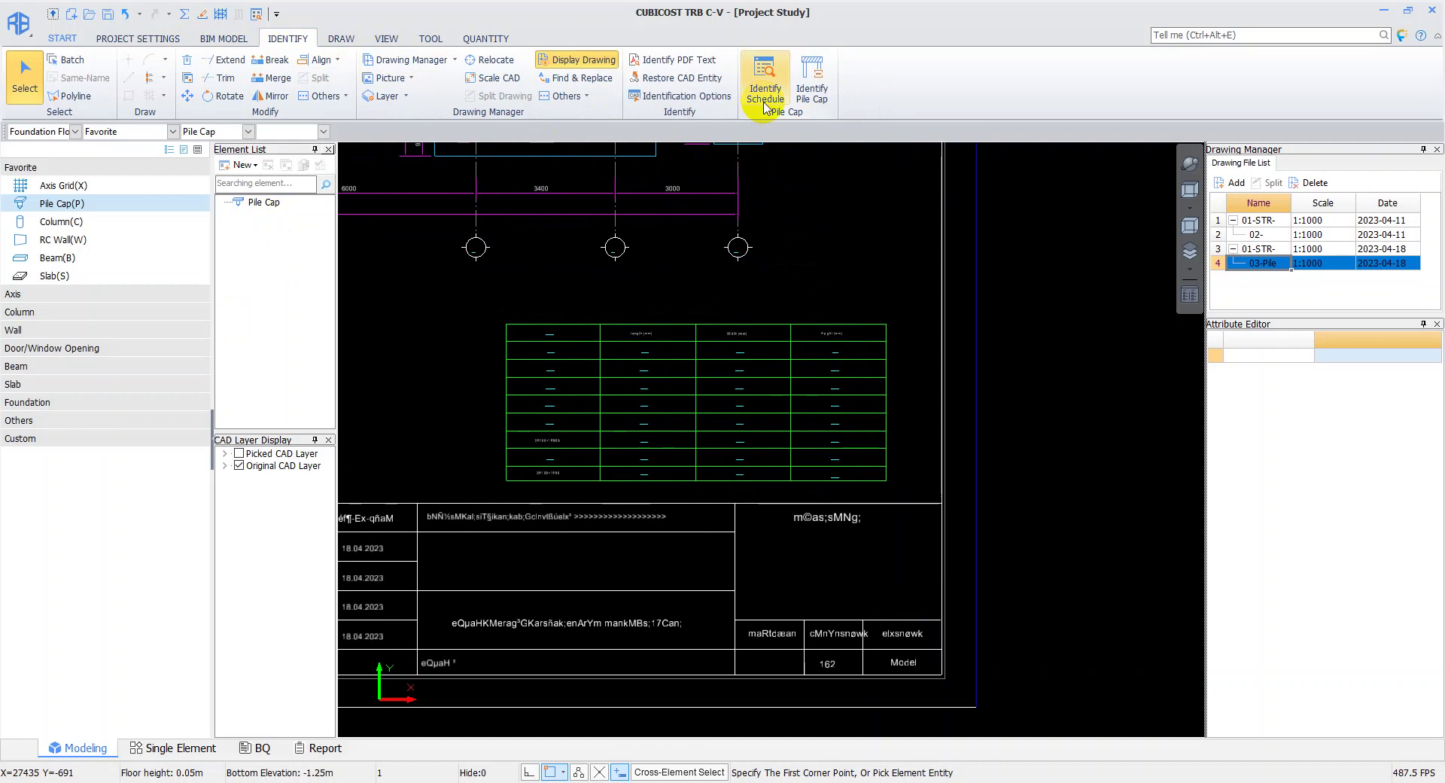
pyautogui.scroll(1, 668, 306)
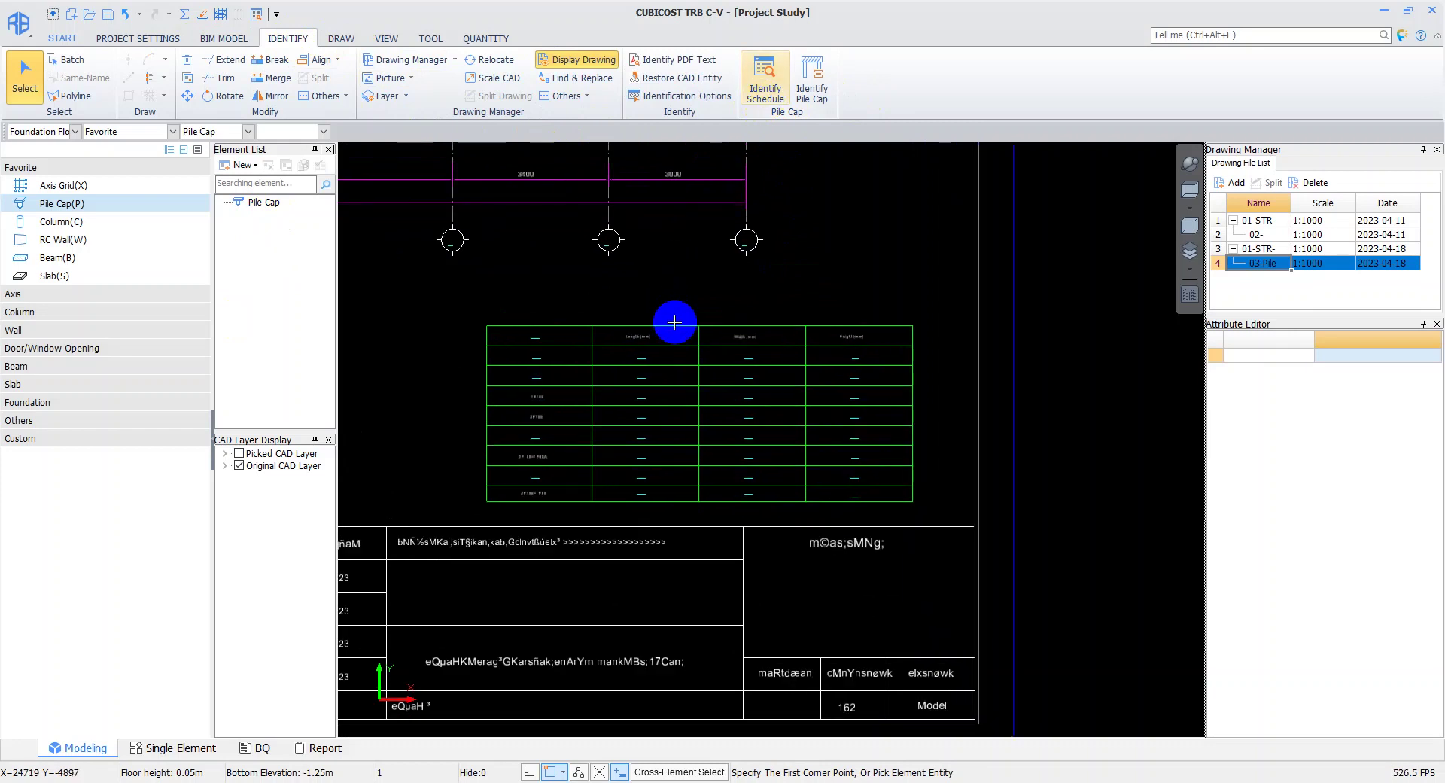
pyautogui.scroll(1, 686, 320)
pyautogui.scroll(1, 686, 319)
pyautogui.click(765, 76)
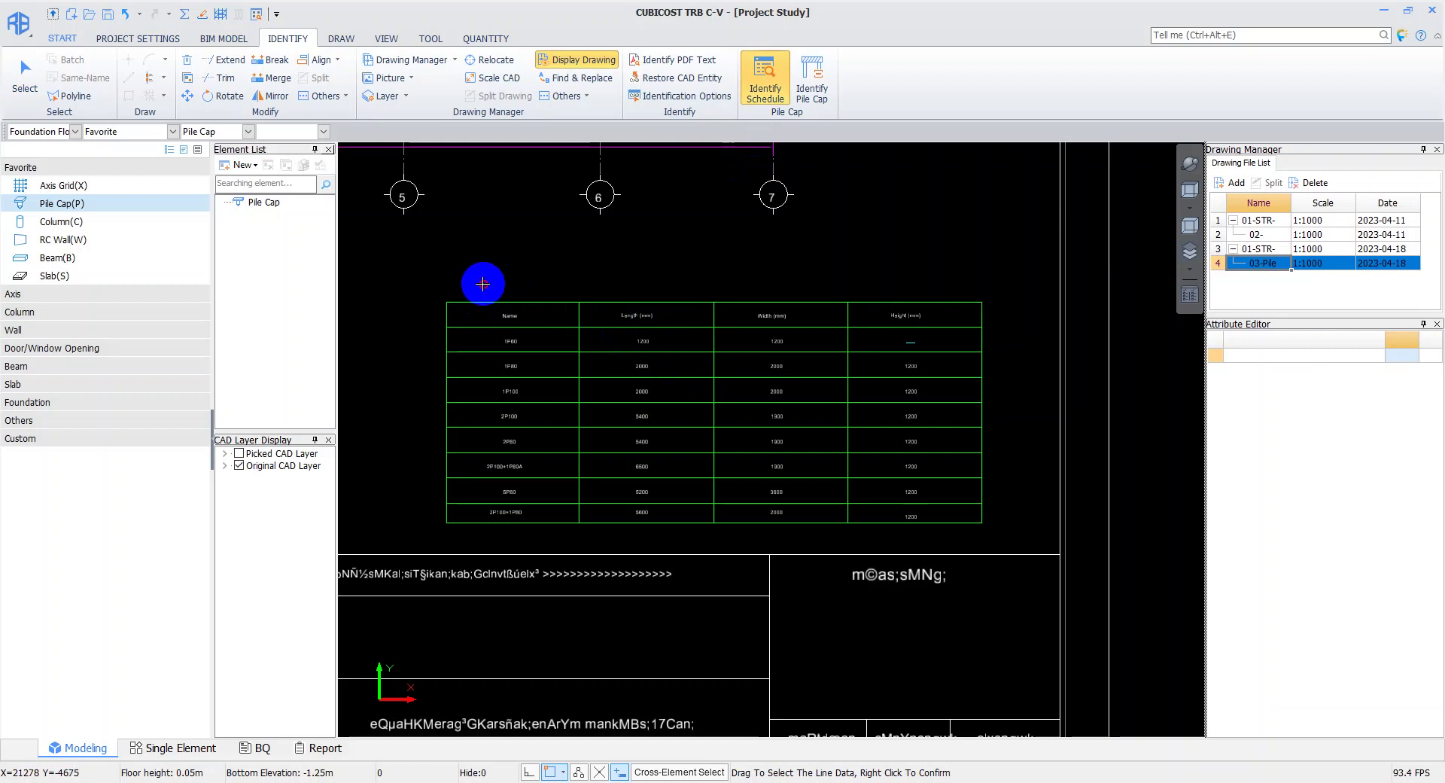
pyautogui.moveTo(482, 284); pyautogui.dragTo(956, 536)
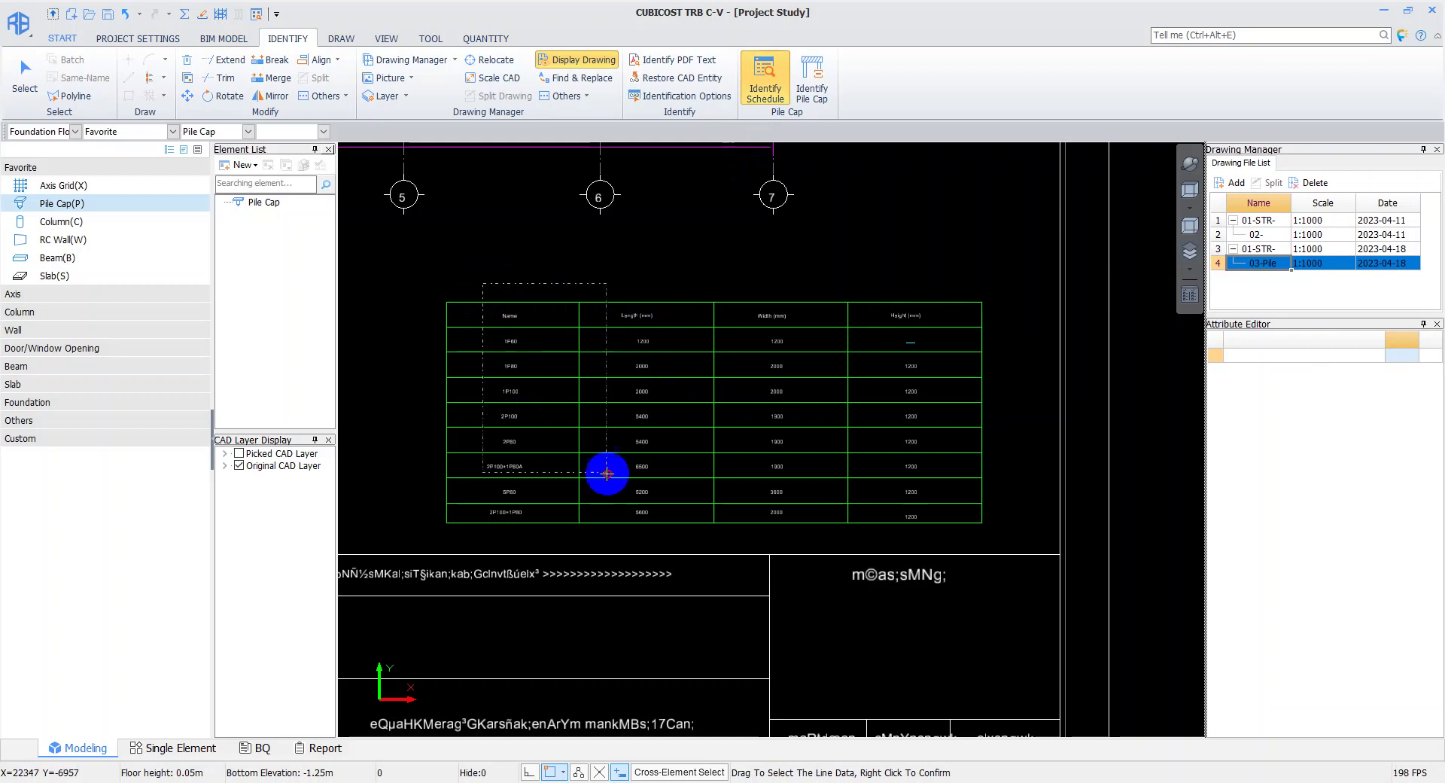
pyautogui.click(955, 536)
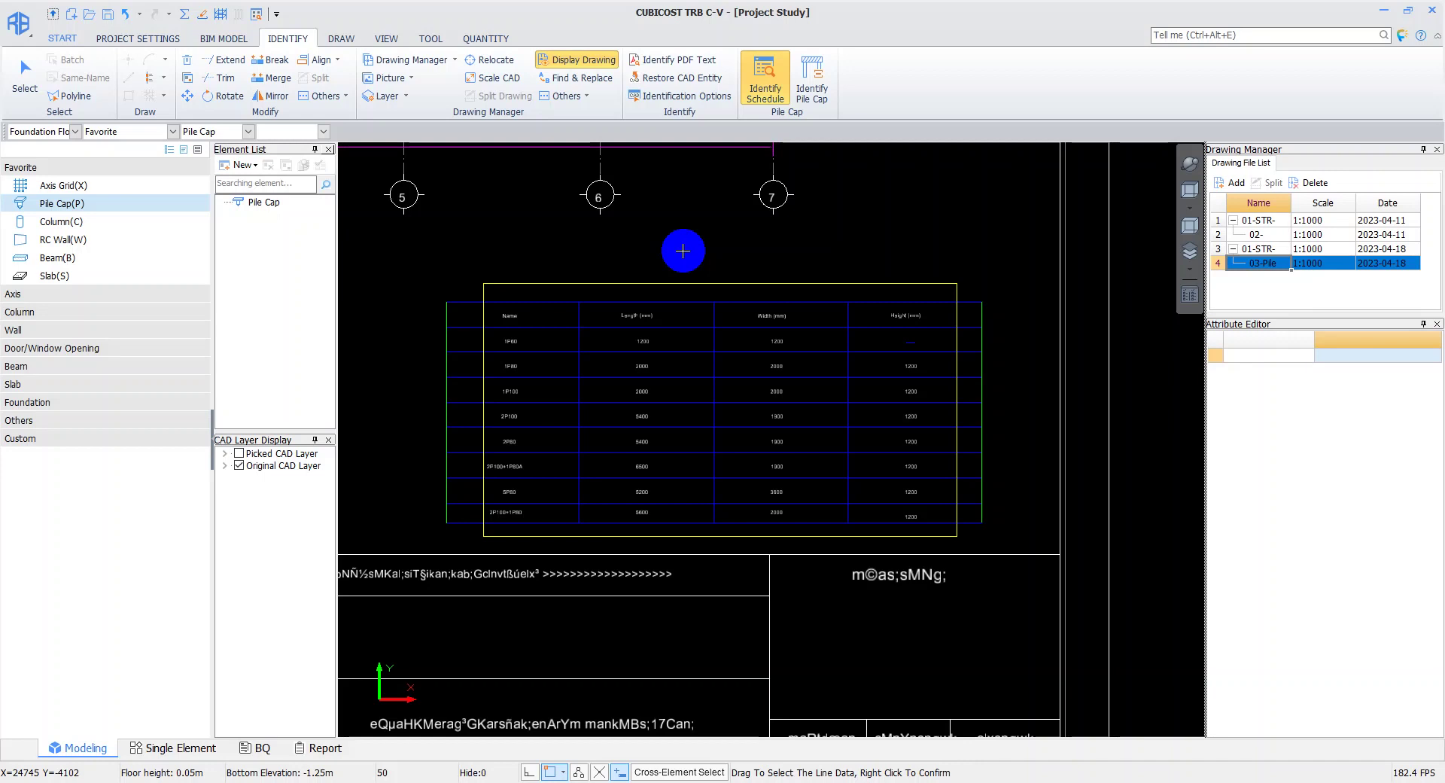
# Finish picking the table and map the schedule's first column to Name
pyautogui.rightClick(683, 250)
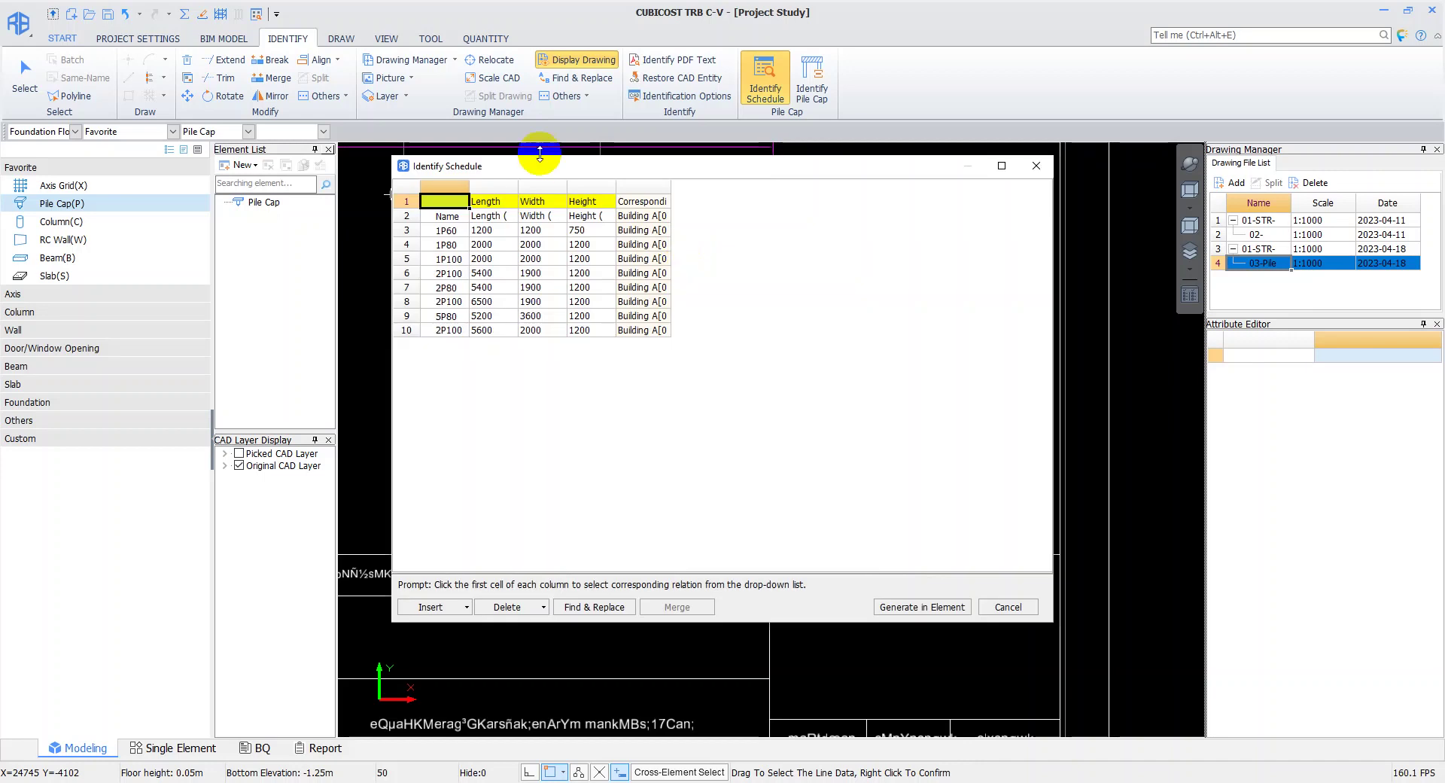
pyautogui.moveTo(540, 158); pyautogui.dragTo(539, 165)
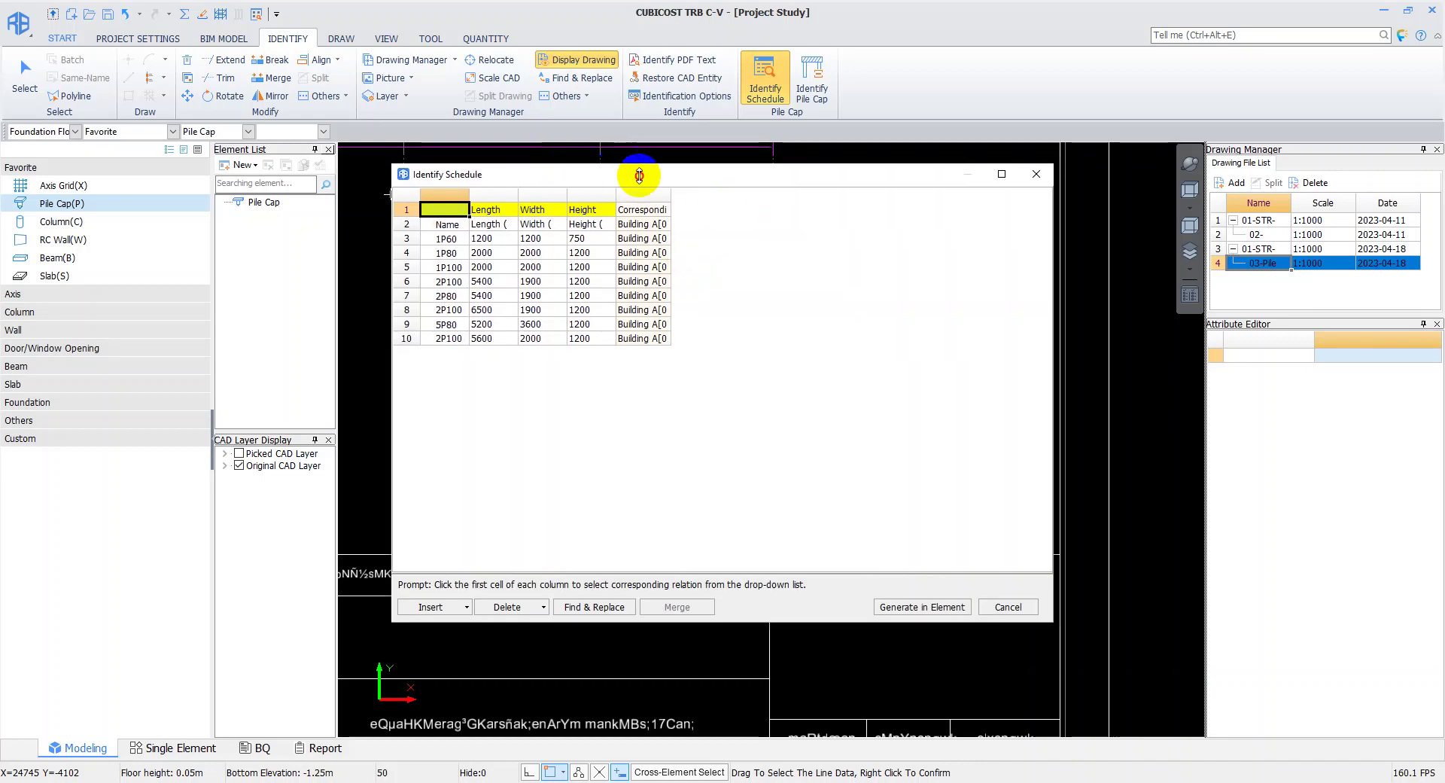
pyautogui.moveTo(710, 180)
pyautogui.mouseDown()
pyautogui.moveTo(805, 231)
pyautogui.moveTo(936, 222)
pyautogui.mouseUp()
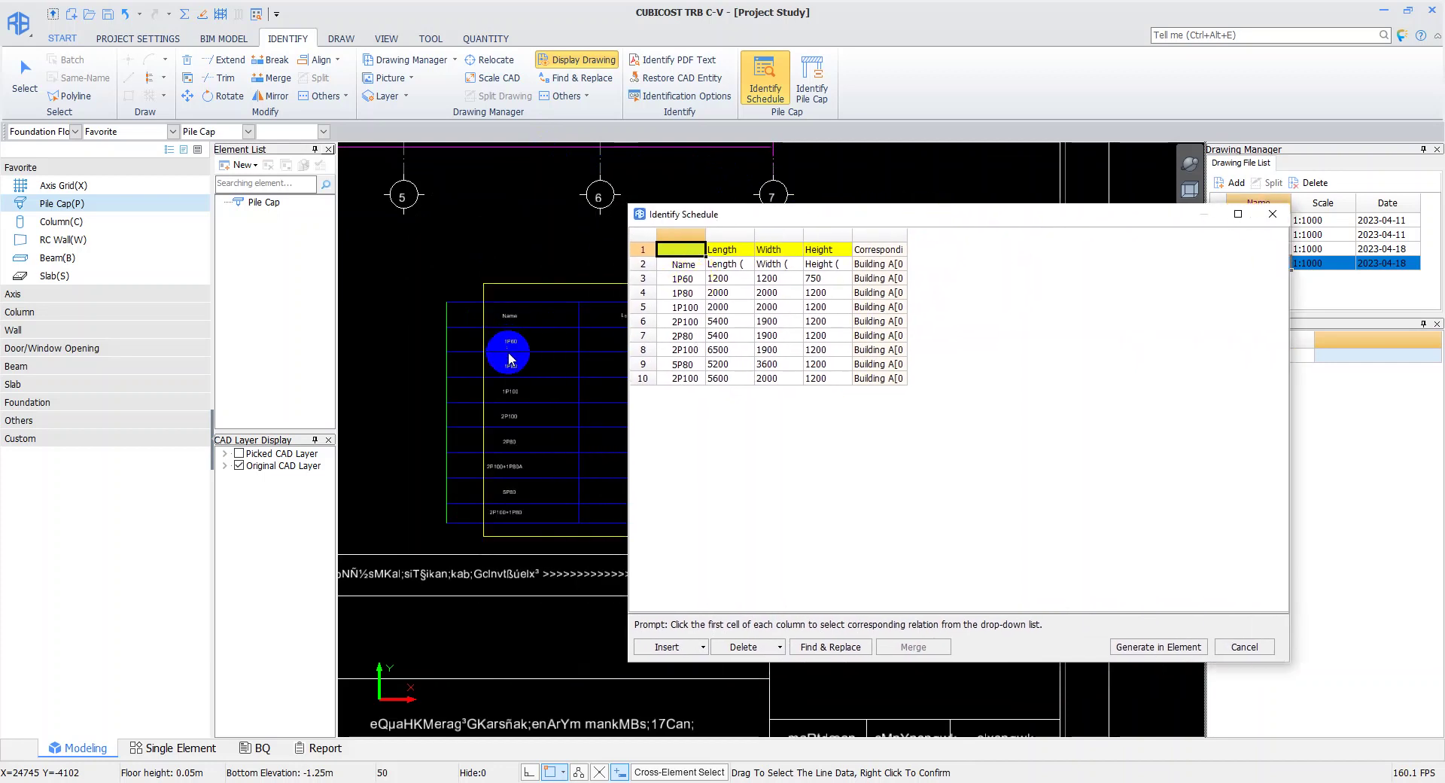
pyautogui.click(691, 254)
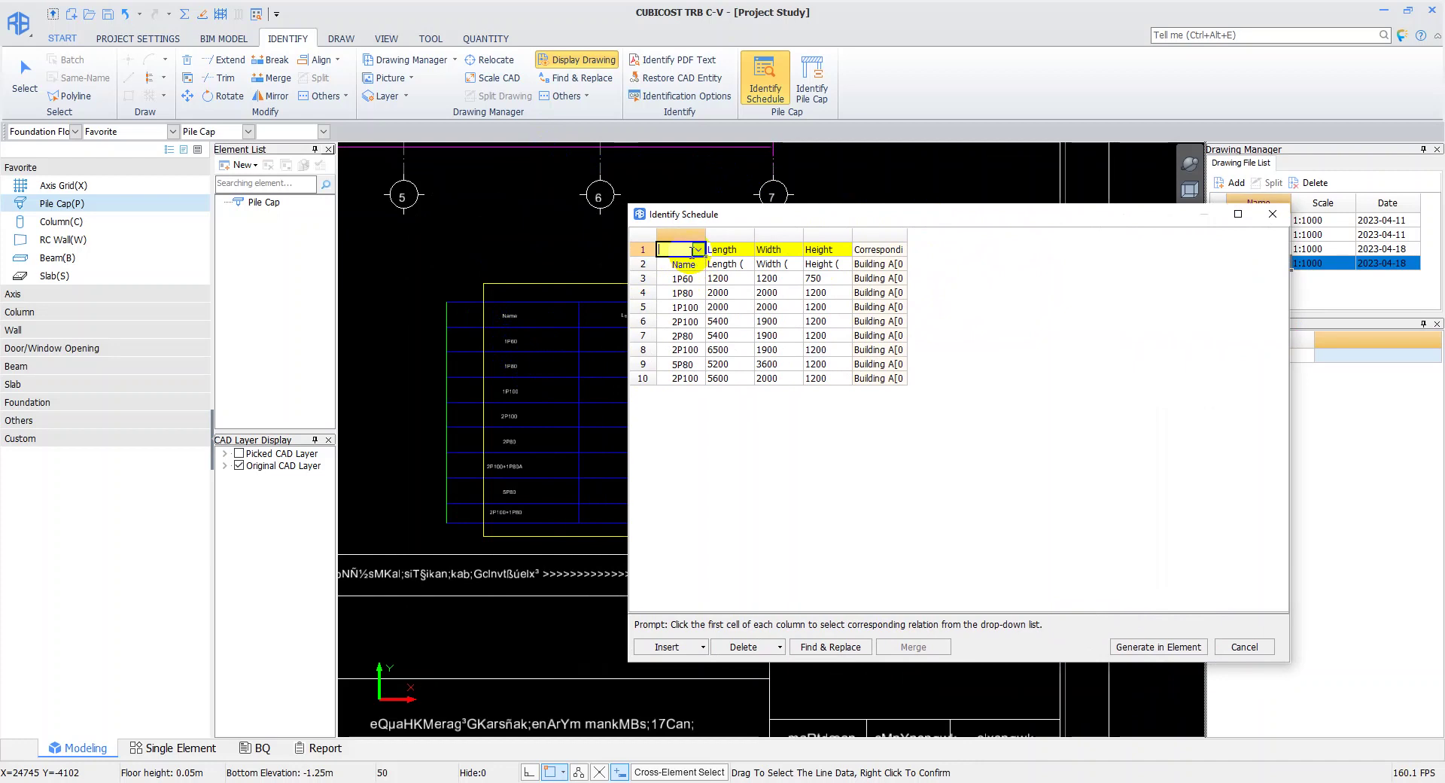
pyautogui.click(691, 270)
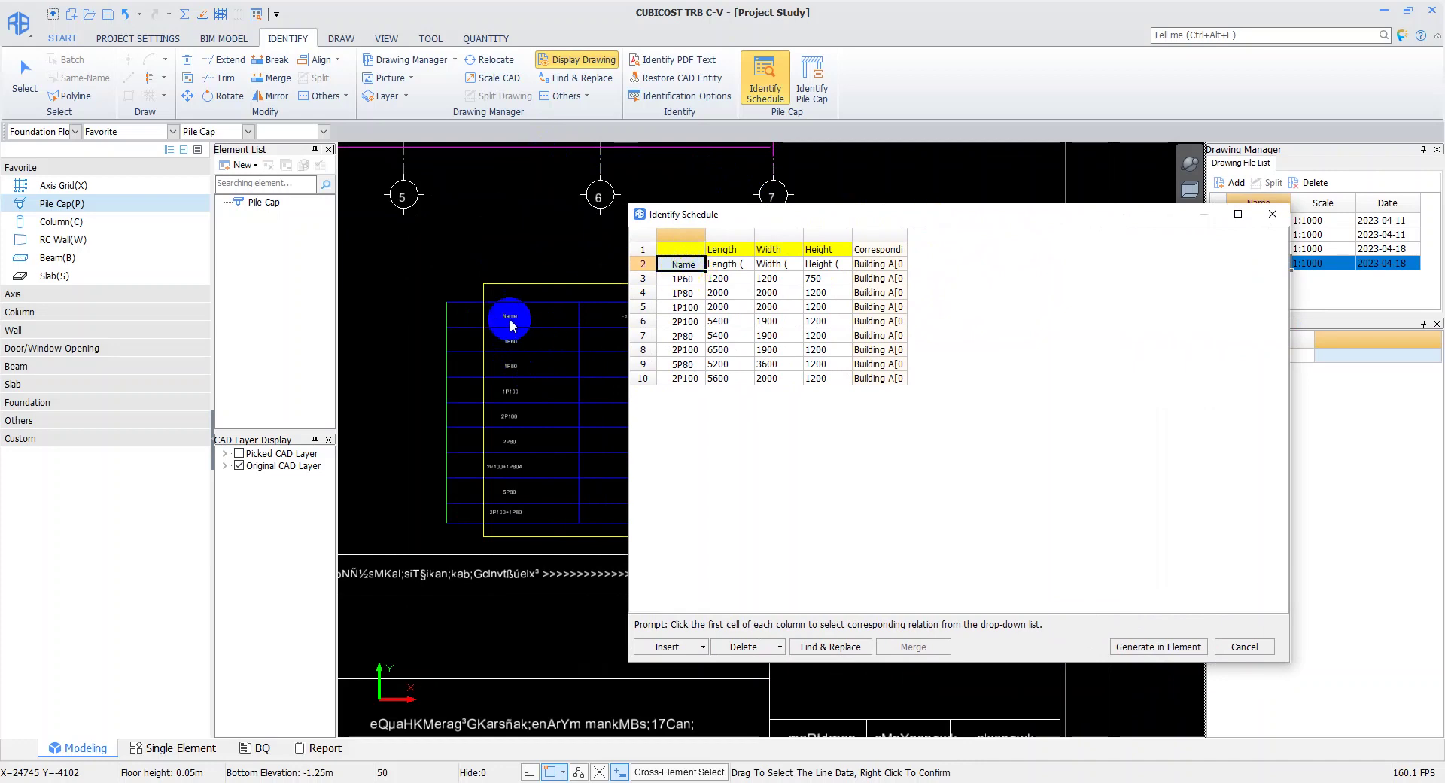
pyautogui.click(690, 252)
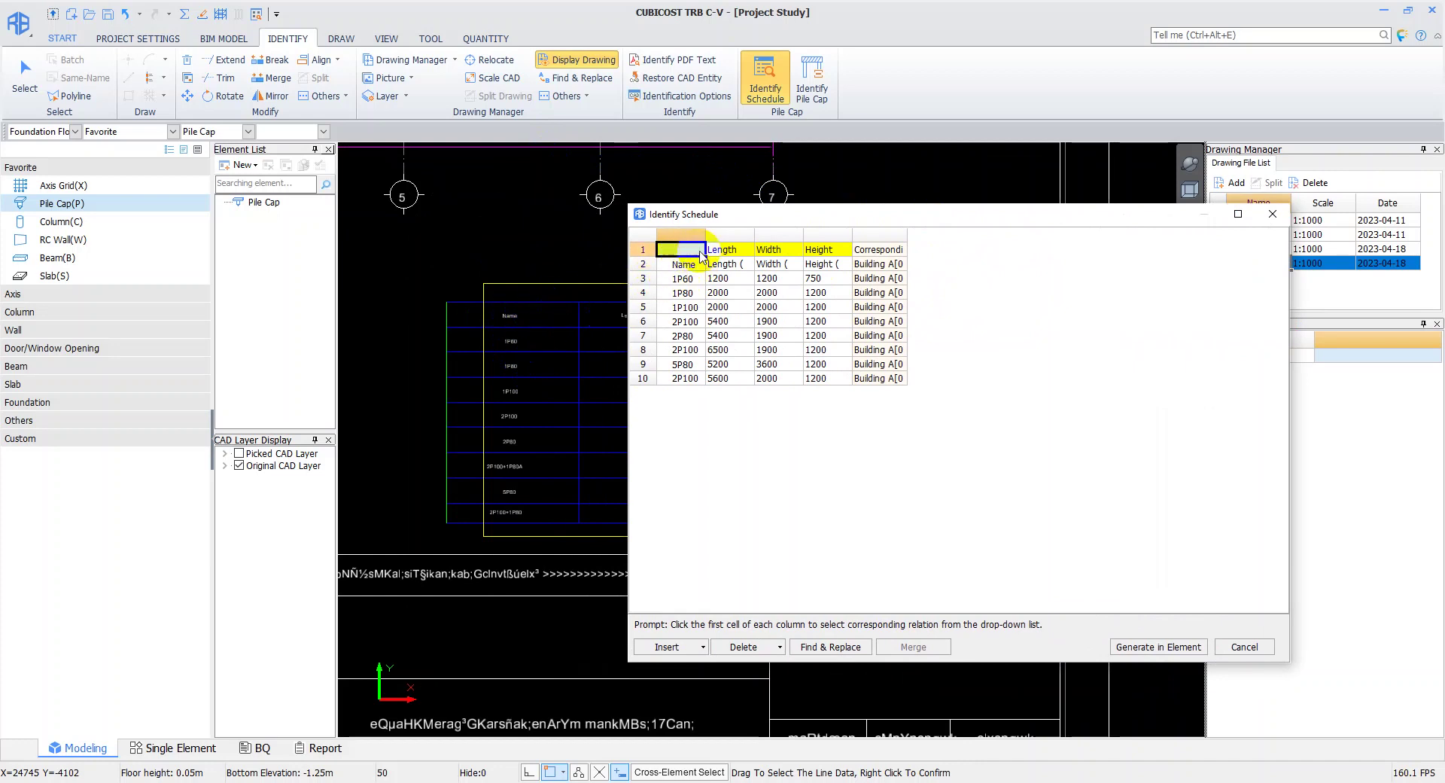
pyautogui.click(698, 250)
pyautogui.click(681, 265)
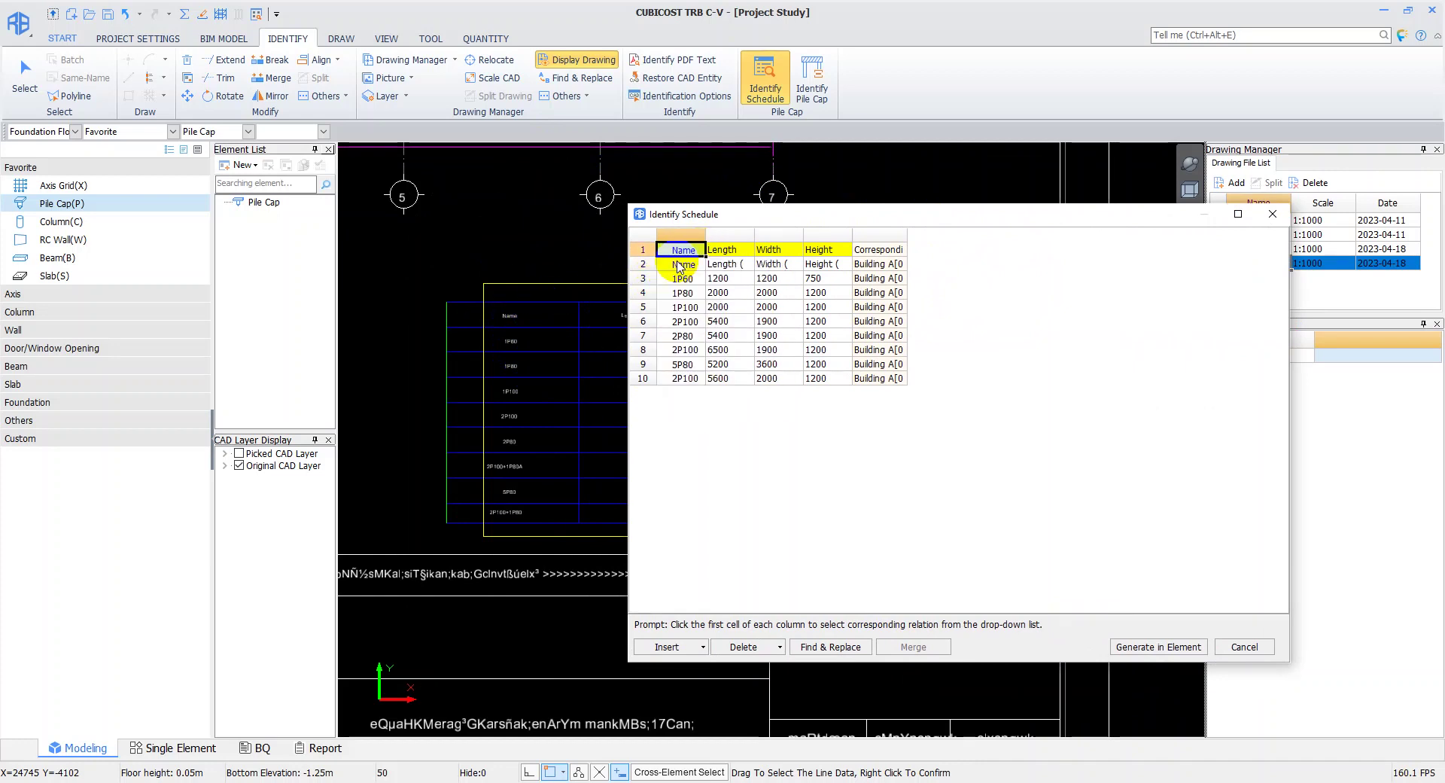
# Map the remaining schedule columns to Length, Width and Height
pyautogui.click(745, 253)
pyautogui.click(748, 251)
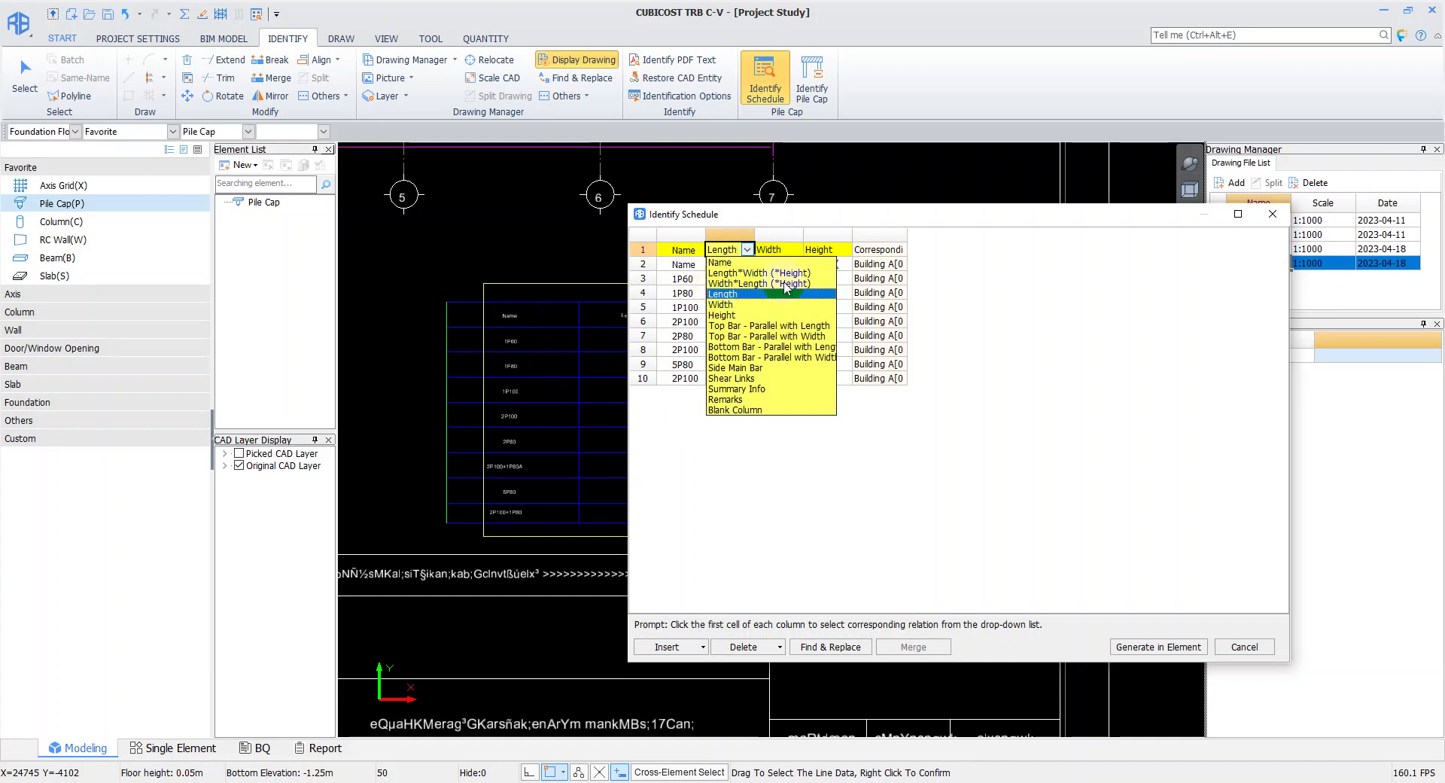
pyautogui.click(671, 216)
pyautogui.click(688, 269)
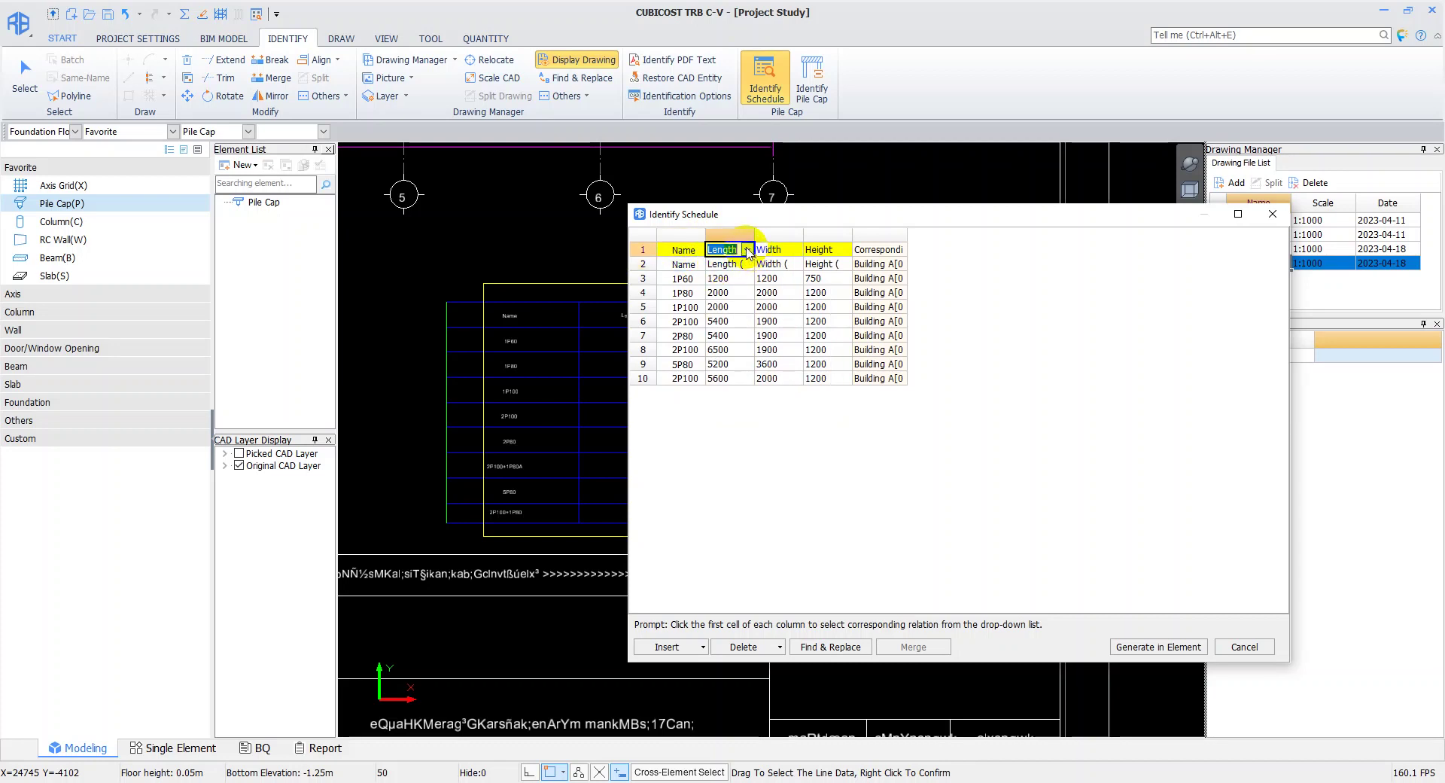
pyautogui.click(748, 250)
pyautogui.click(719, 294)
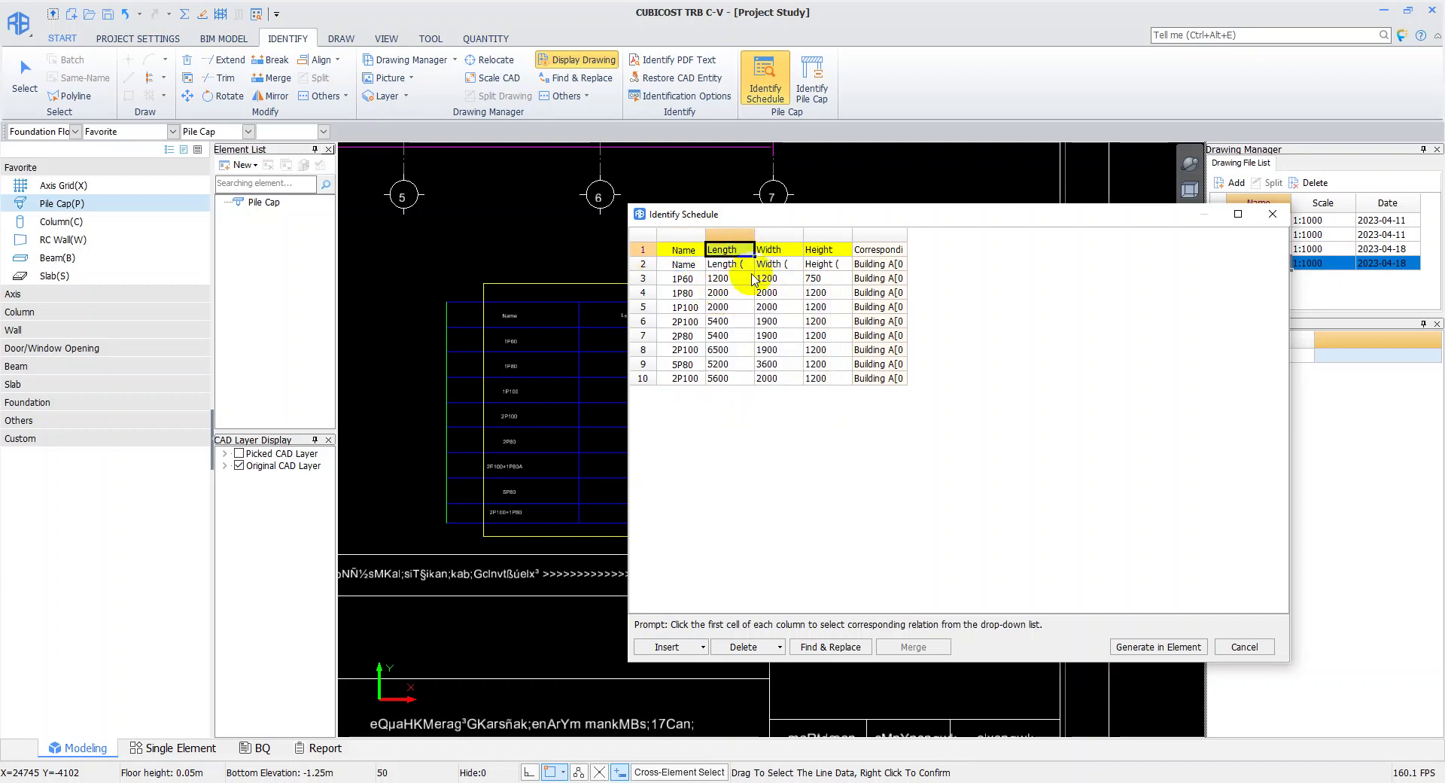
pyautogui.click(795, 251)
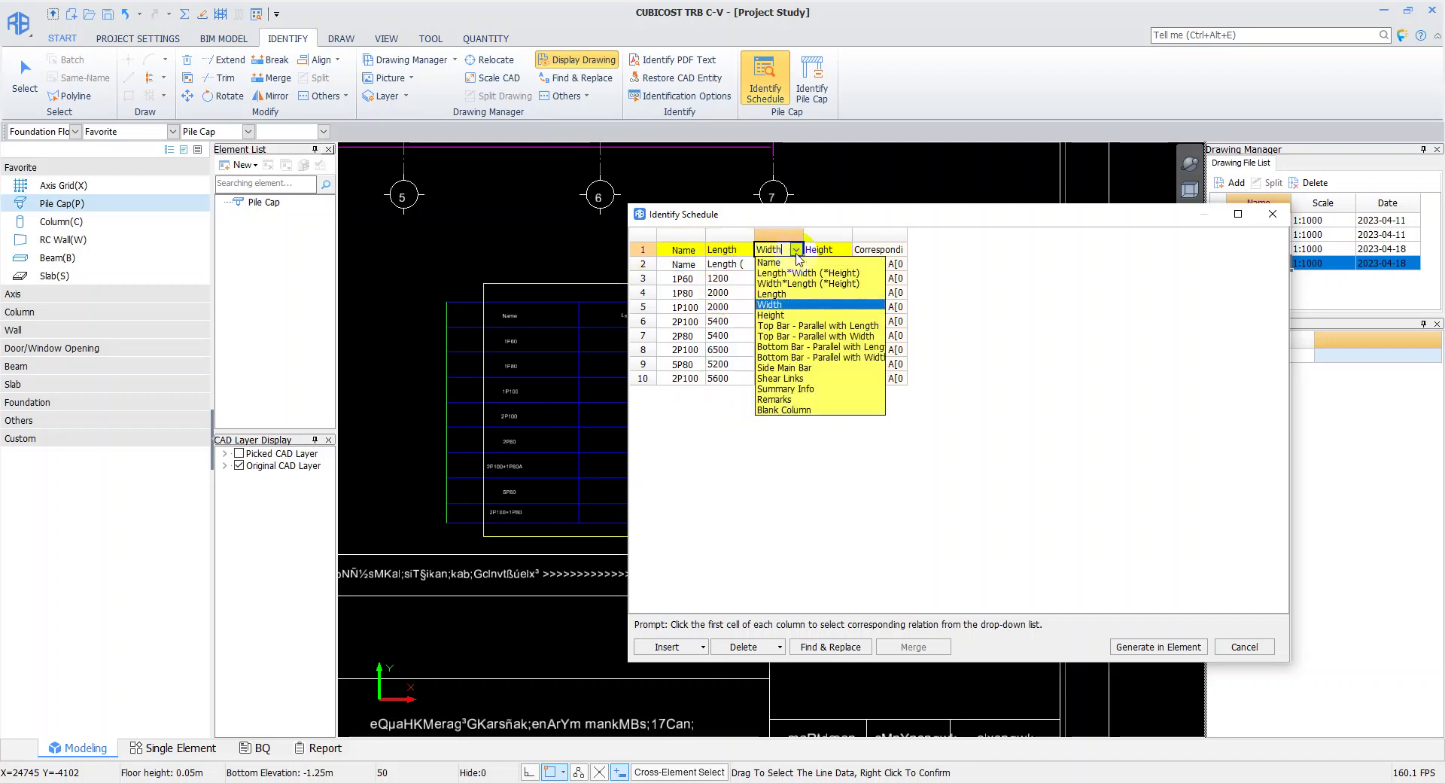
pyautogui.click(770, 305)
pyautogui.click(835, 252)
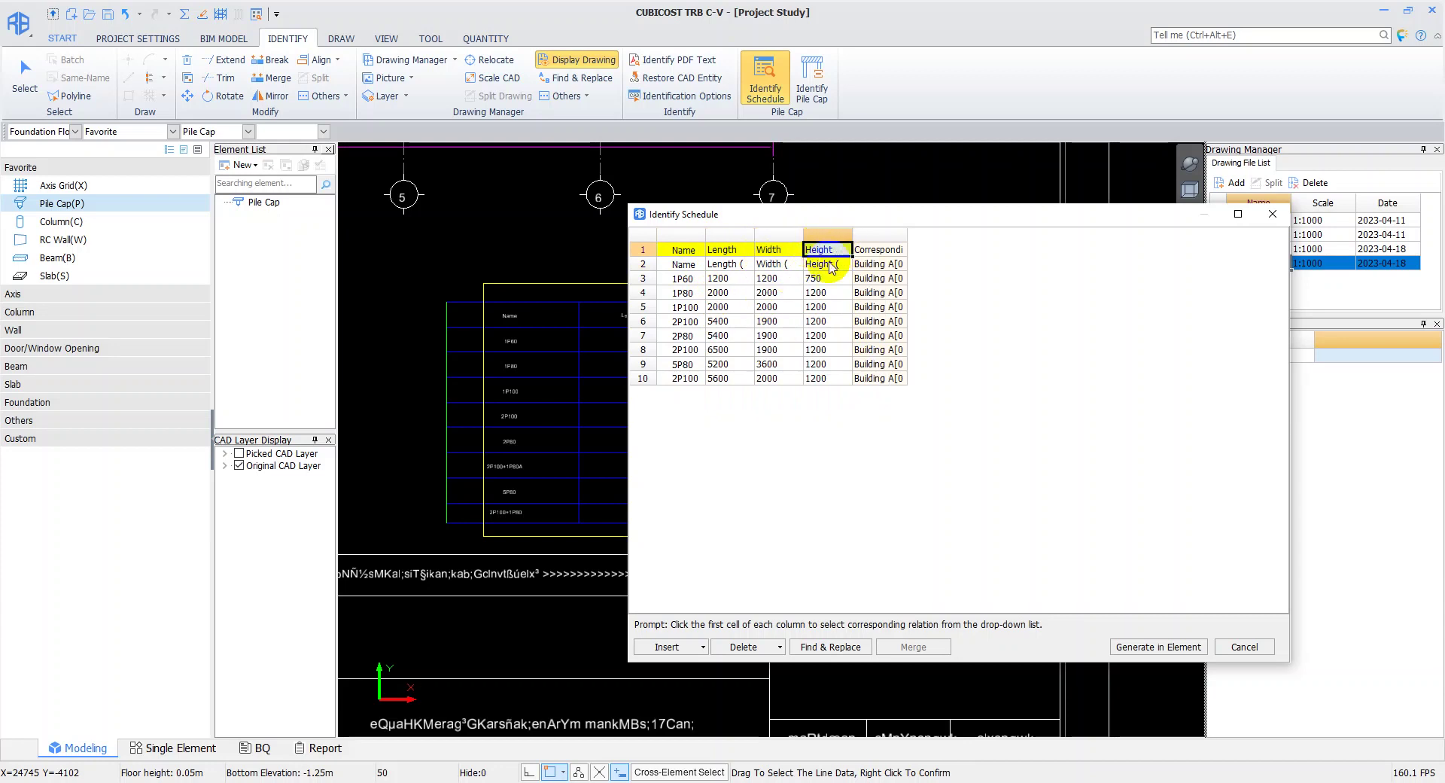
# Delete the repeated header in row 2 and generate the pile cap types from the schedule
pyautogui.click(643, 265)
pyautogui.rightClick(644, 269)
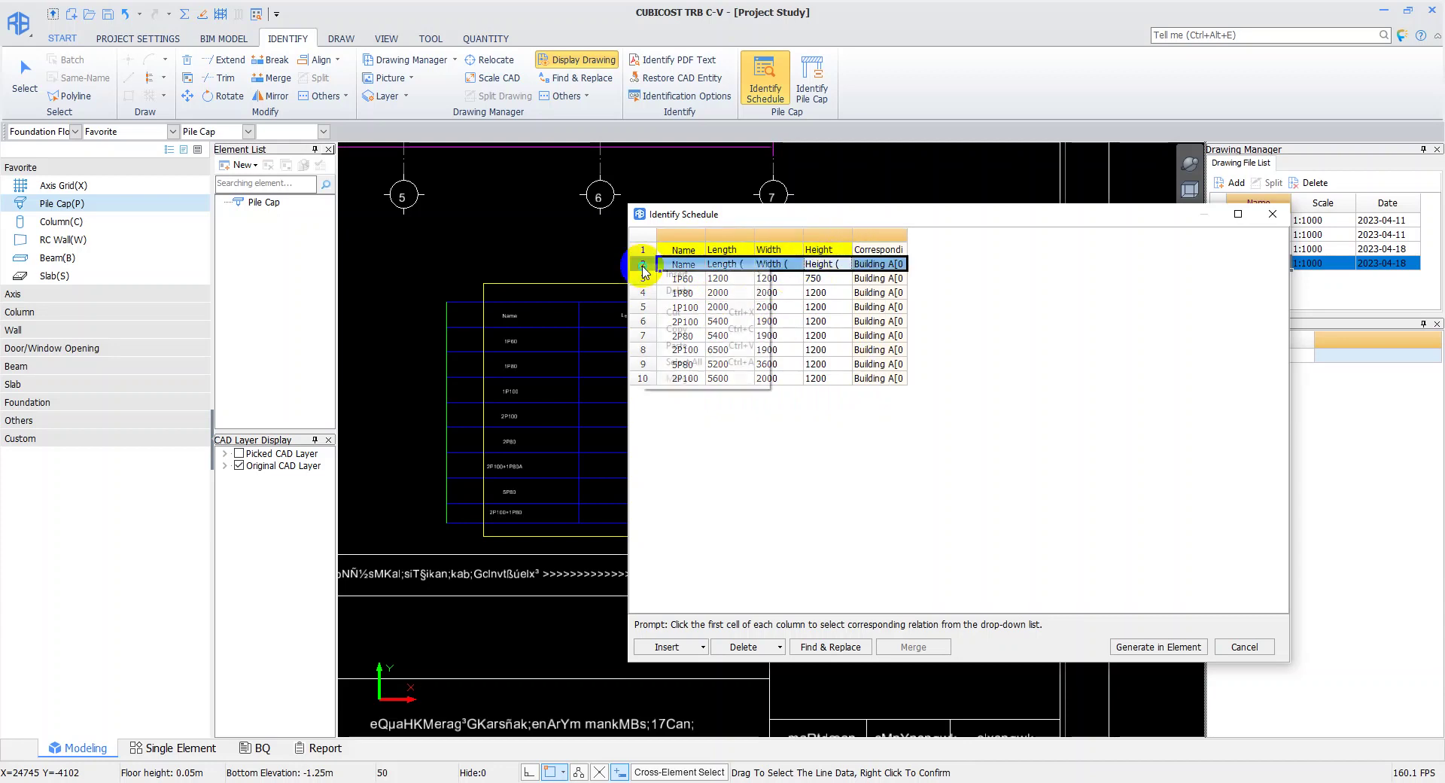
pyautogui.moveTo(700, 291)
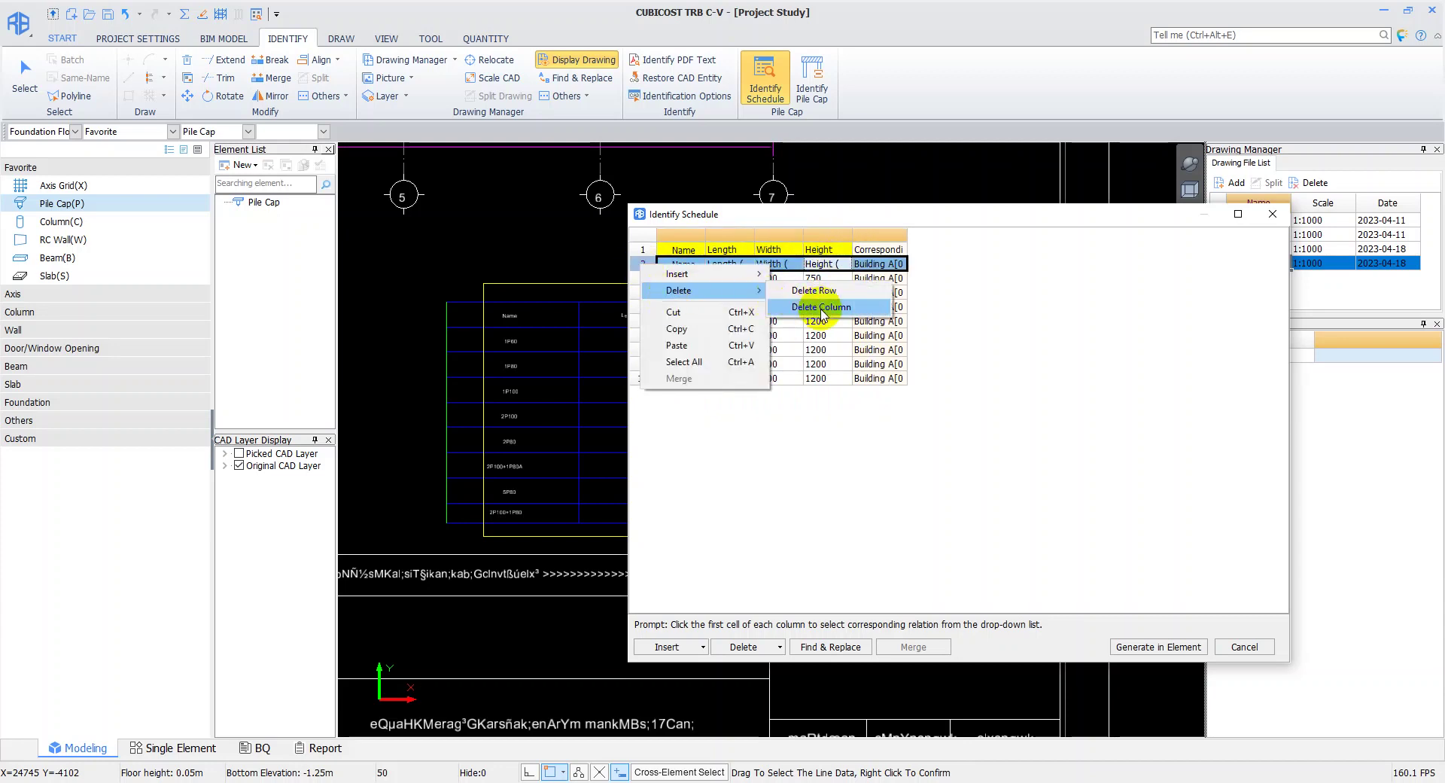
pyautogui.click(823, 307)
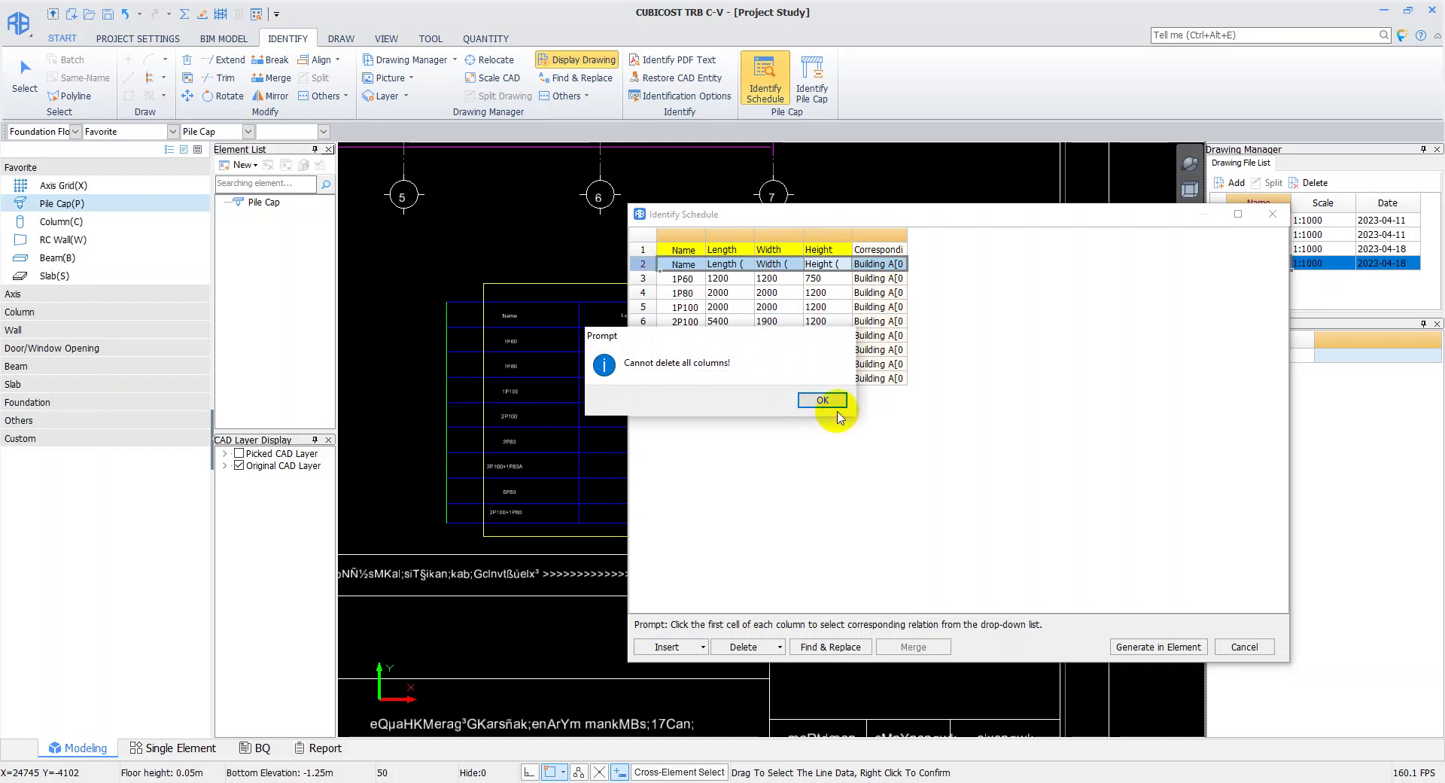
pyautogui.click(817, 401)
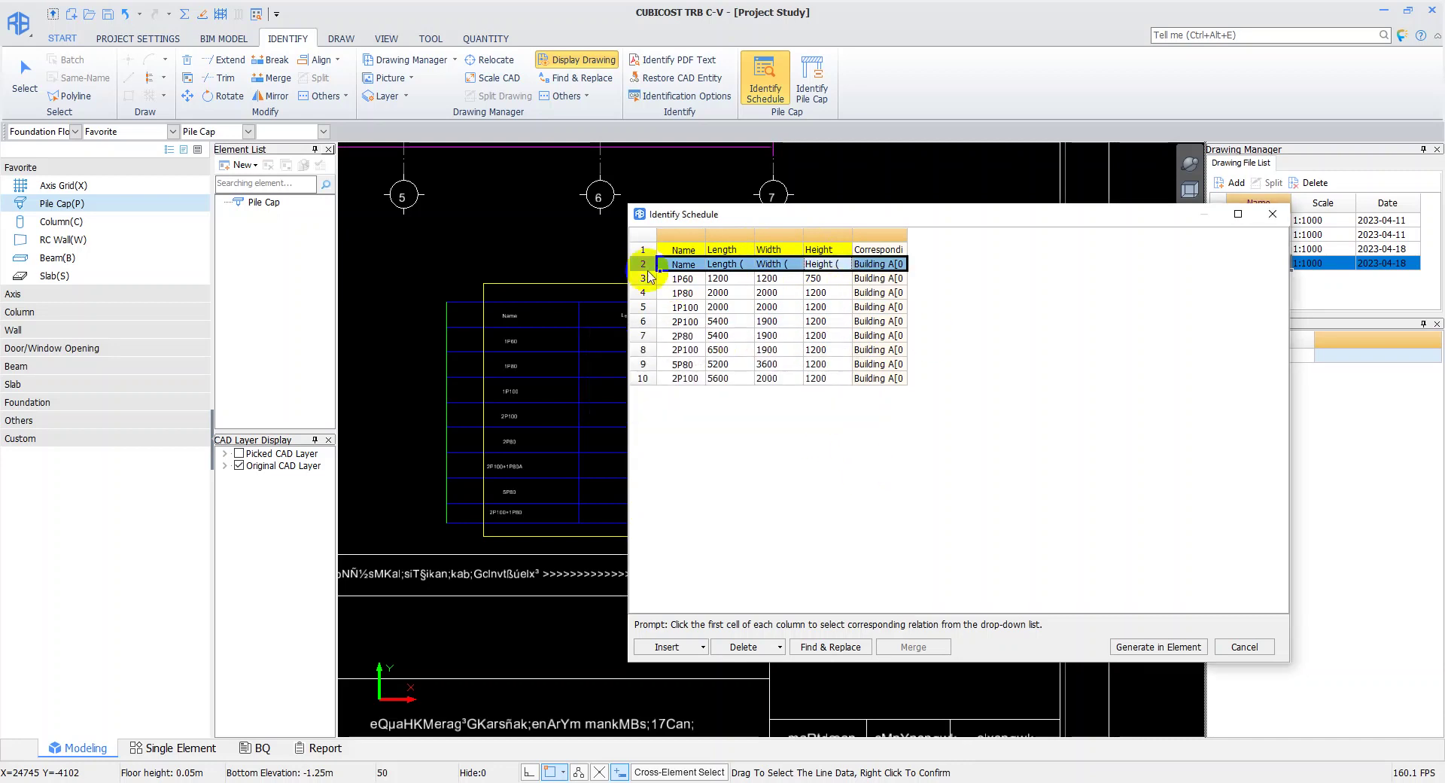
pyautogui.rightClick(644, 265)
pyautogui.moveTo(682, 288)
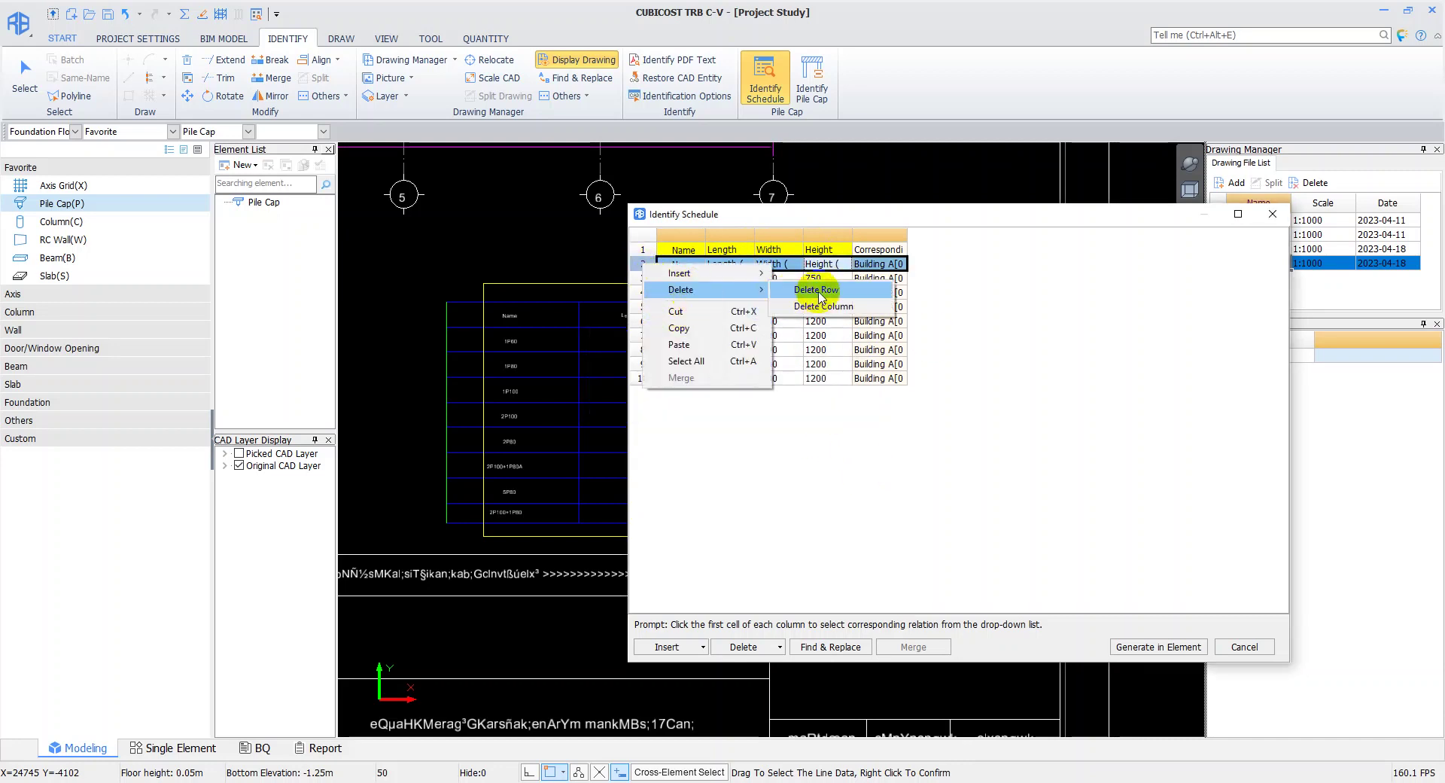
pyautogui.click(818, 292)
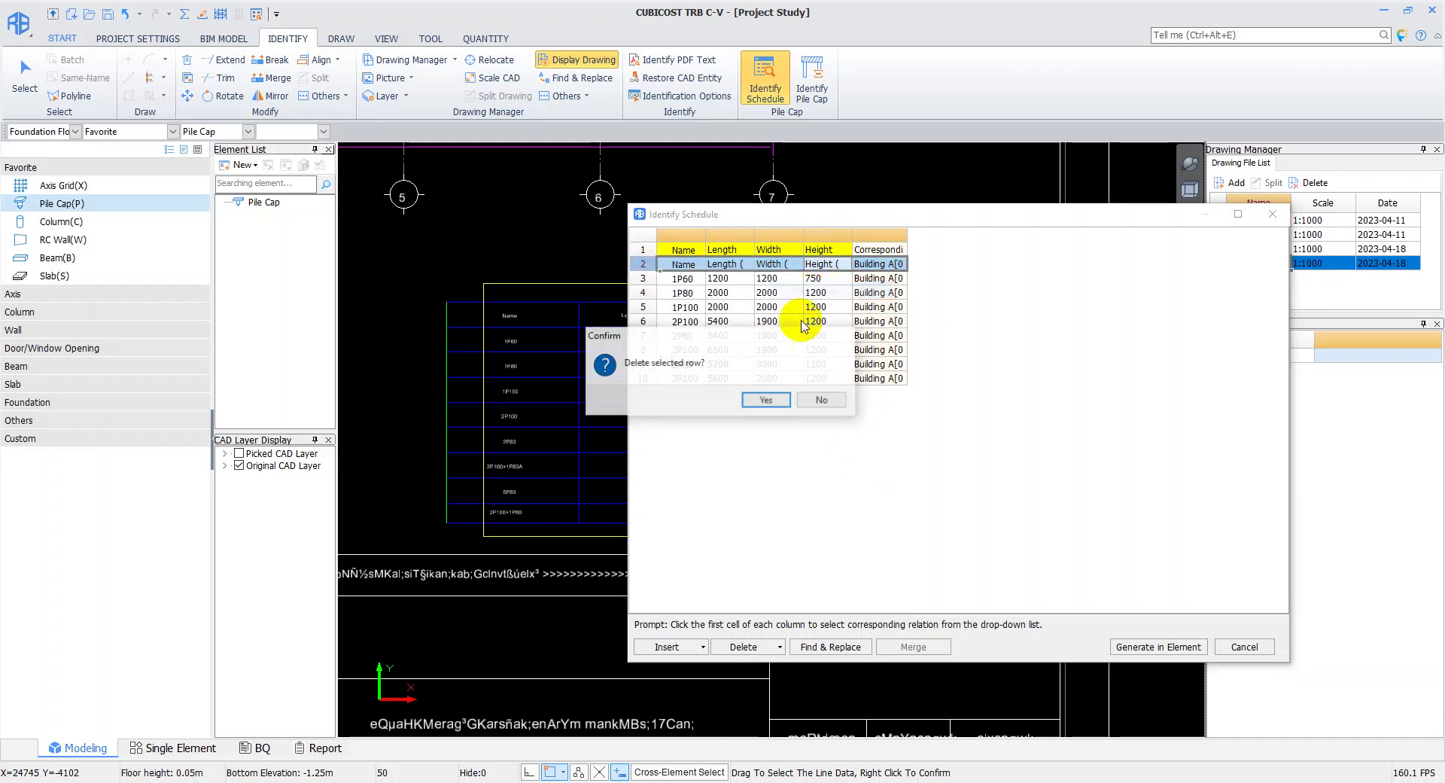
pyautogui.click(766, 400)
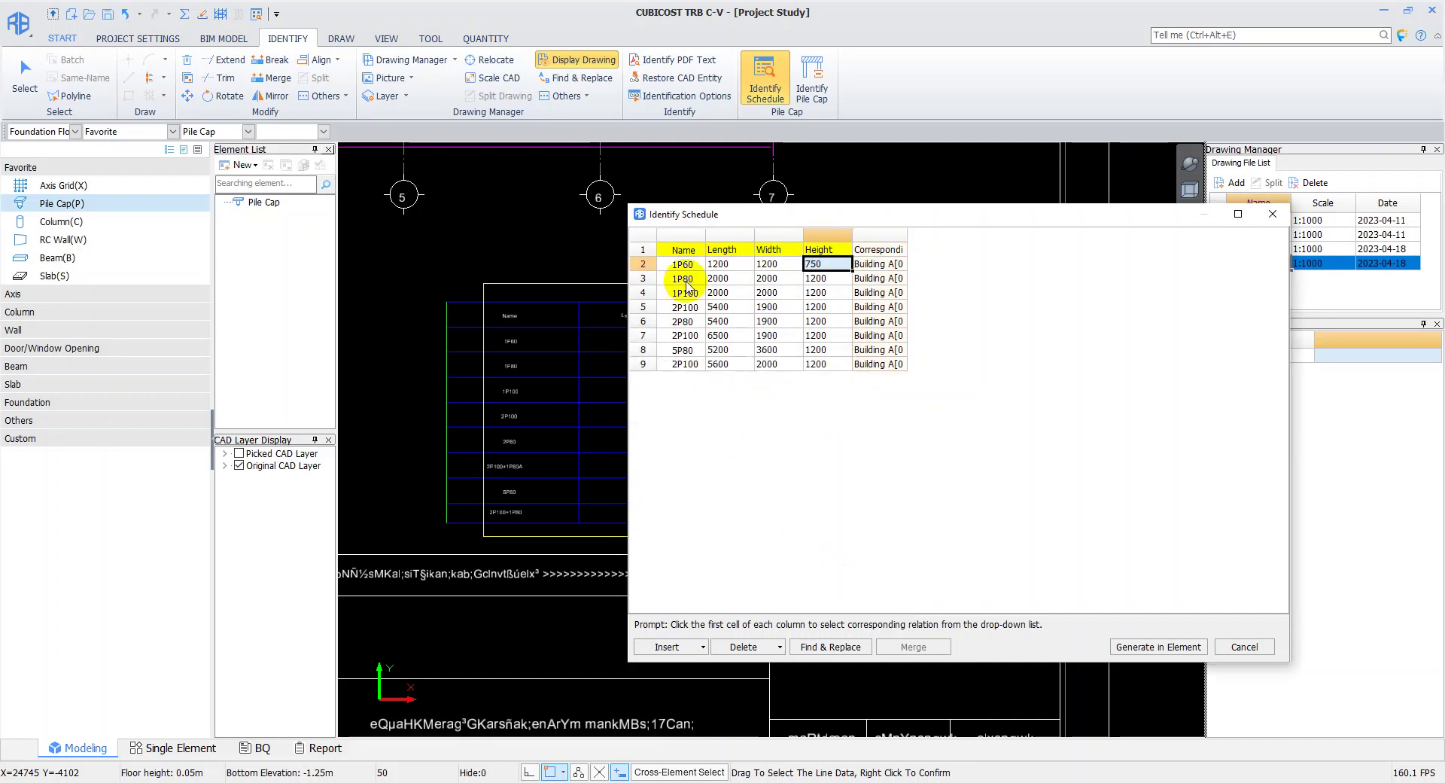
pyautogui.click(1134, 652)
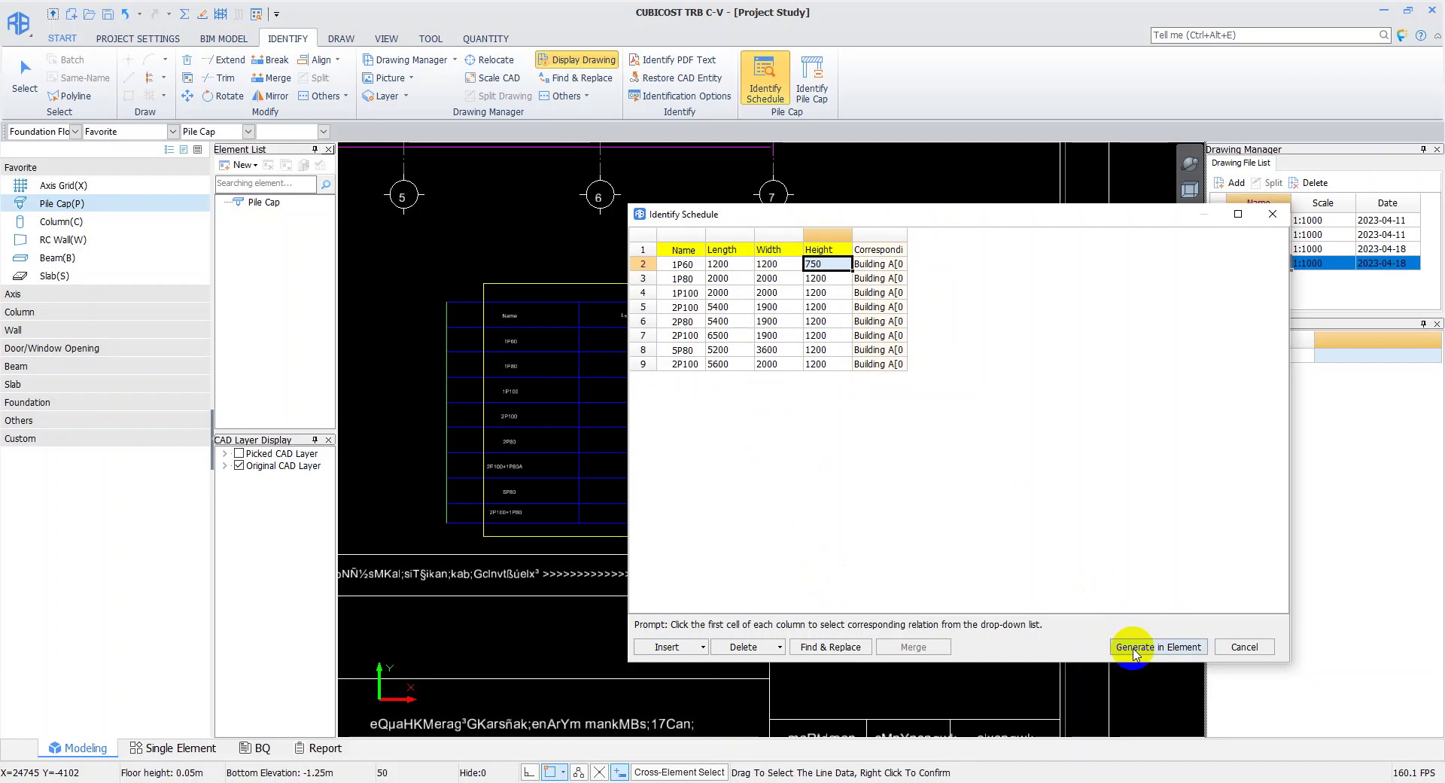
pyautogui.click(828, 407)
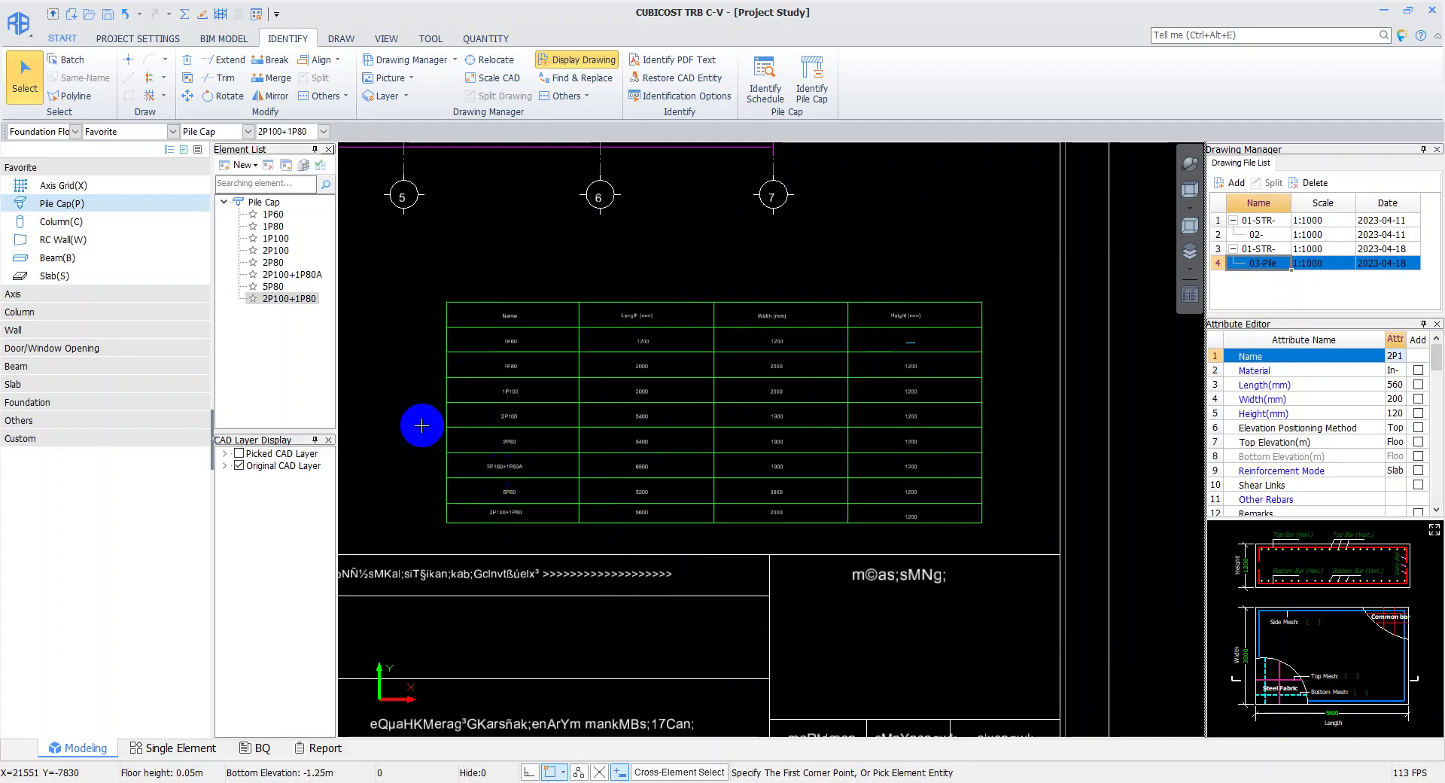
pyautogui.moveTo(337, 386); pyautogui.dragTo(370, 385)
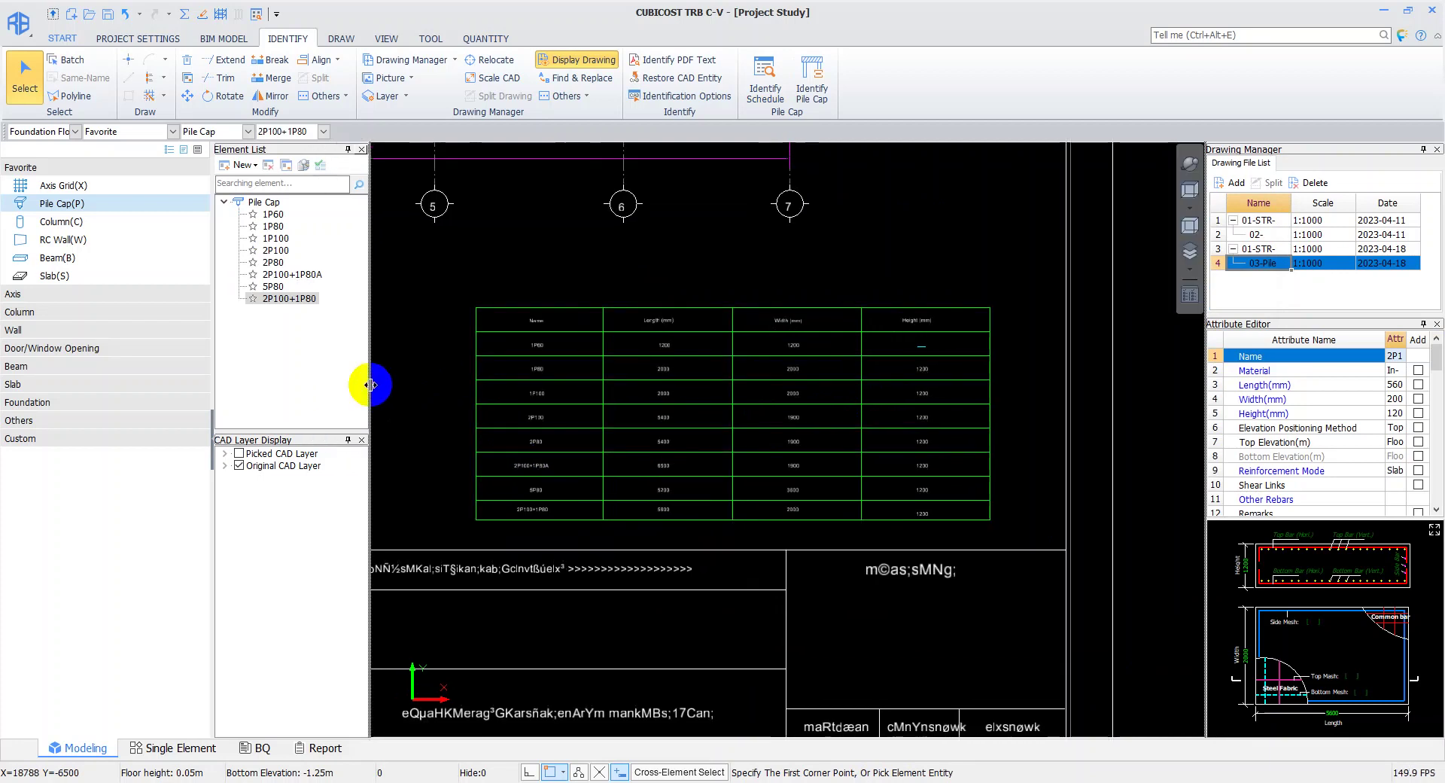
pyautogui.click(341, 38)
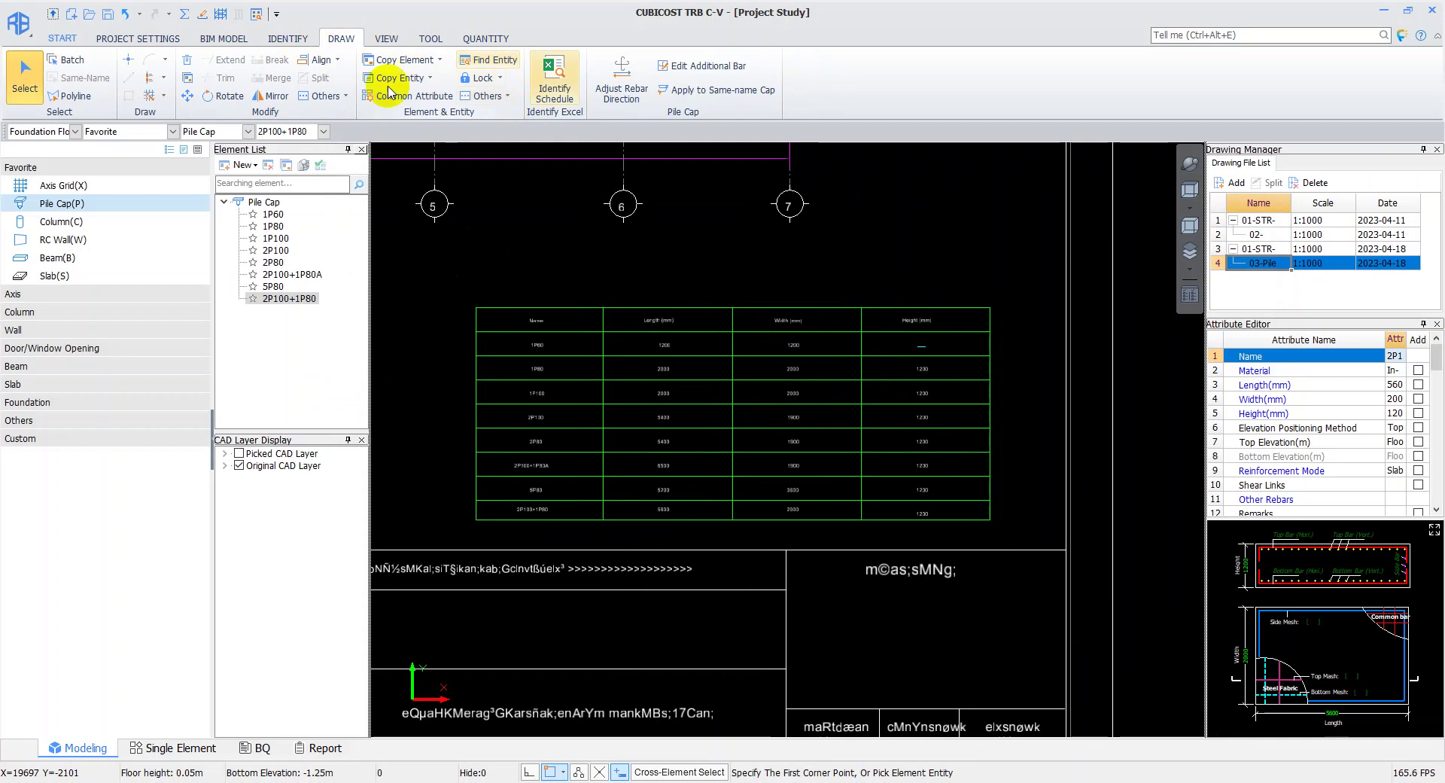
pyautogui.click(293, 41)
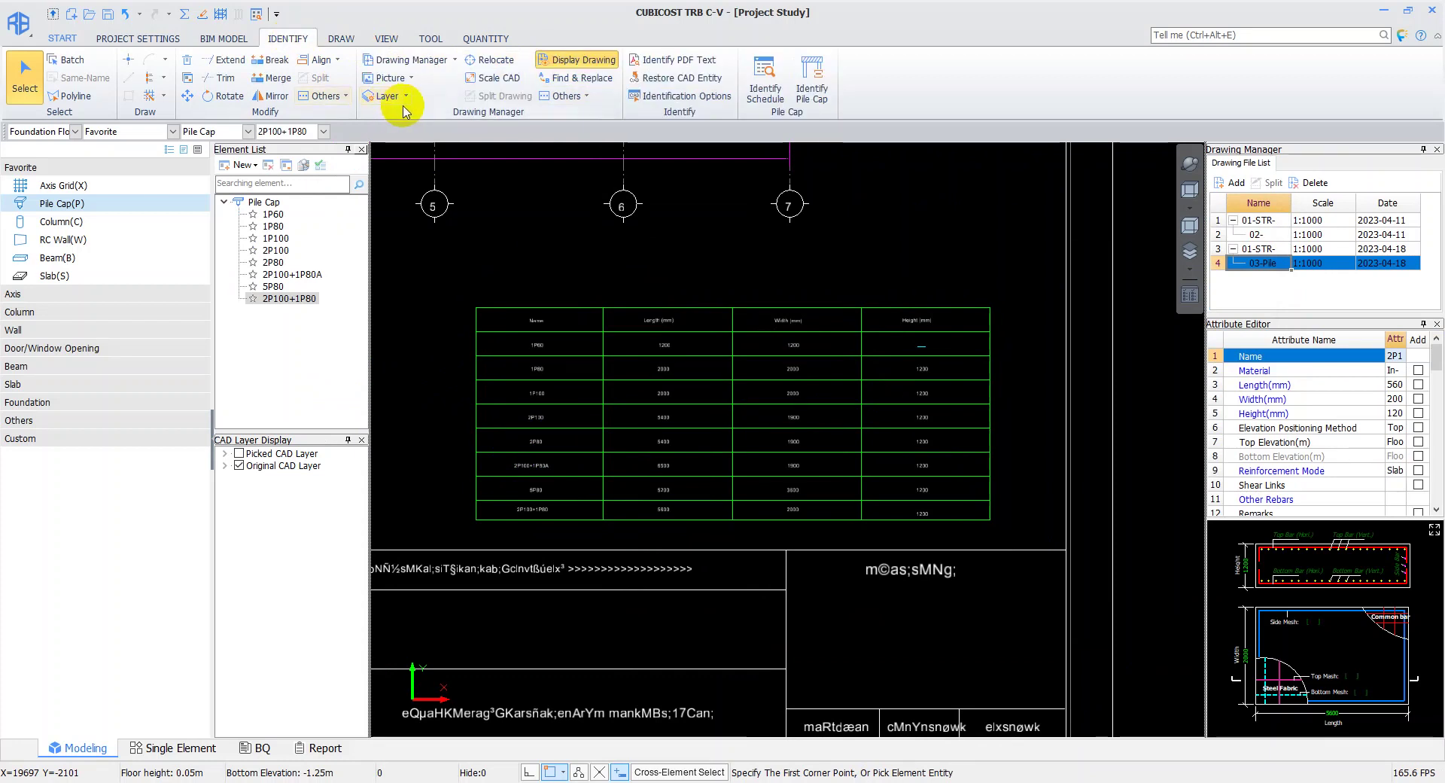
pyautogui.scroll(-1, 720, 440)
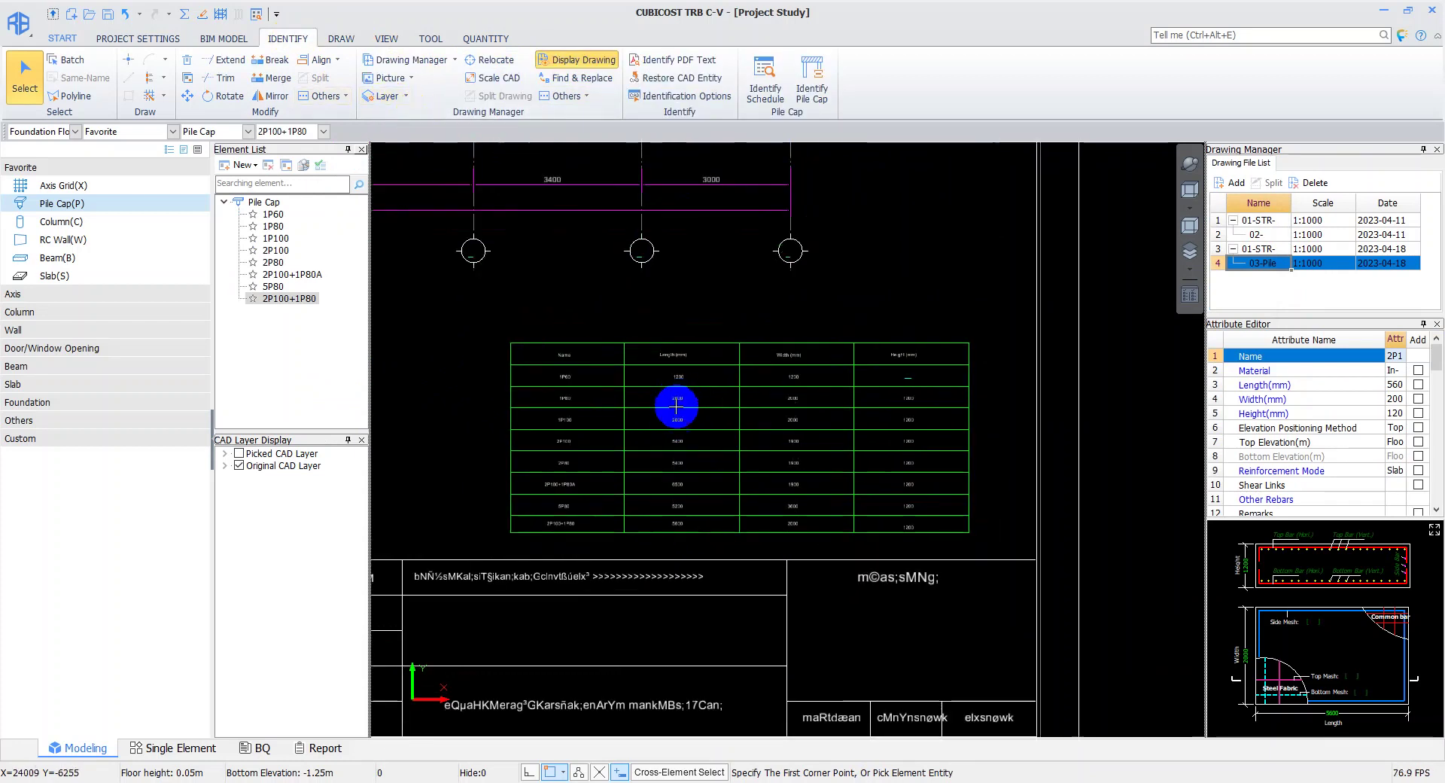
pyautogui.scroll(1, 681, 369)
pyautogui.scroll(2, 686, 474)
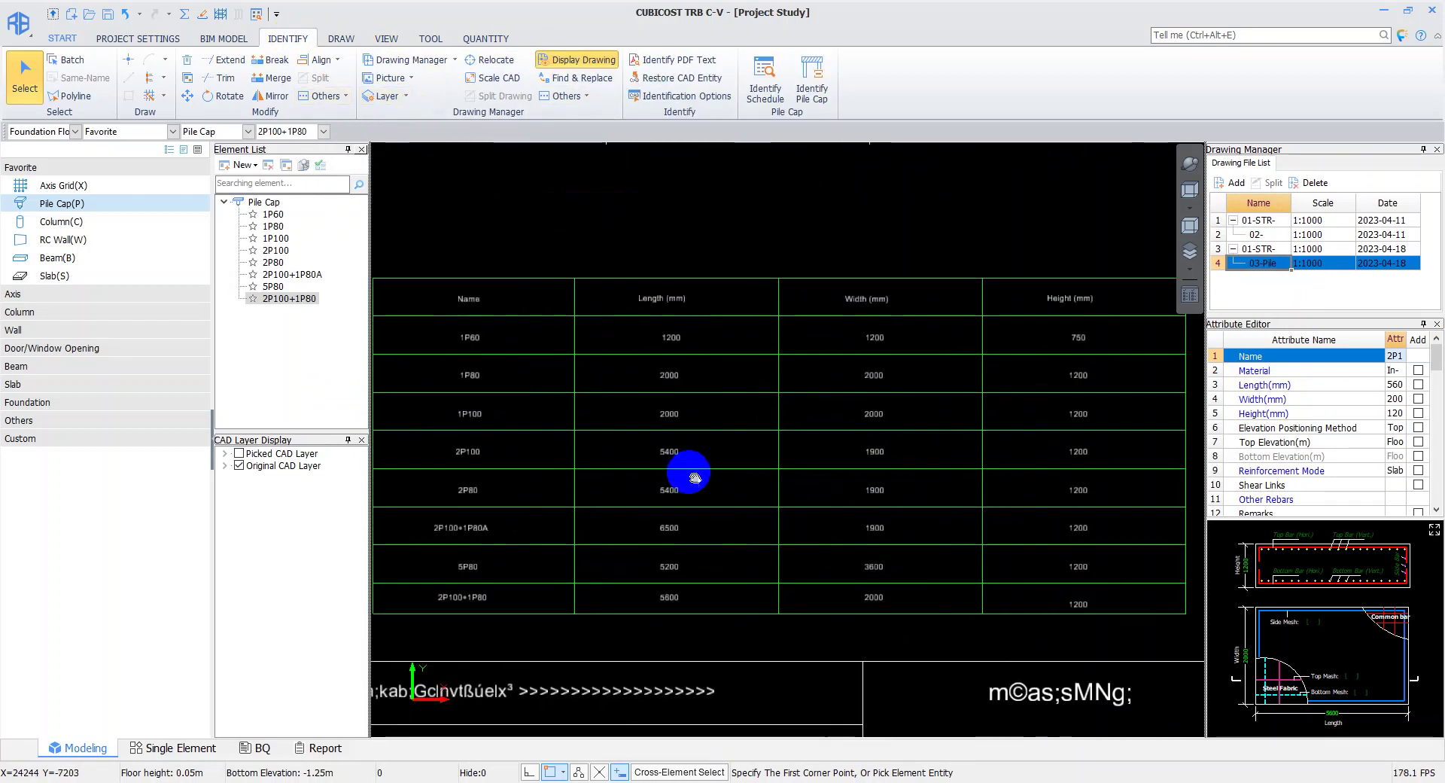
pyautogui.scroll(1, 617, 406)
pyautogui.scroll(1, 715, 368)
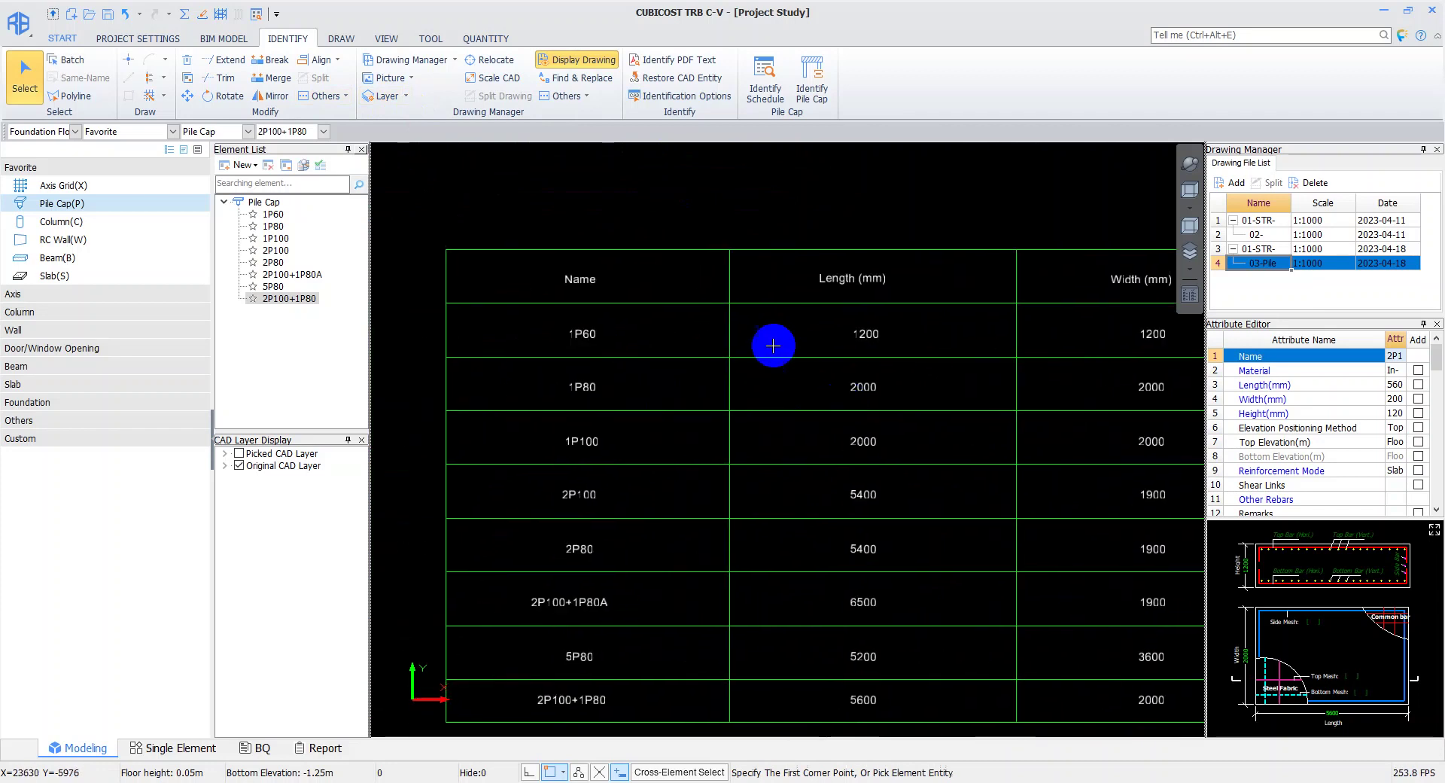
pyautogui.scroll(-1, 916, 532)
pyautogui.moveTo(916, 532); pyautogui.dragTo(707, 520, button='middle')
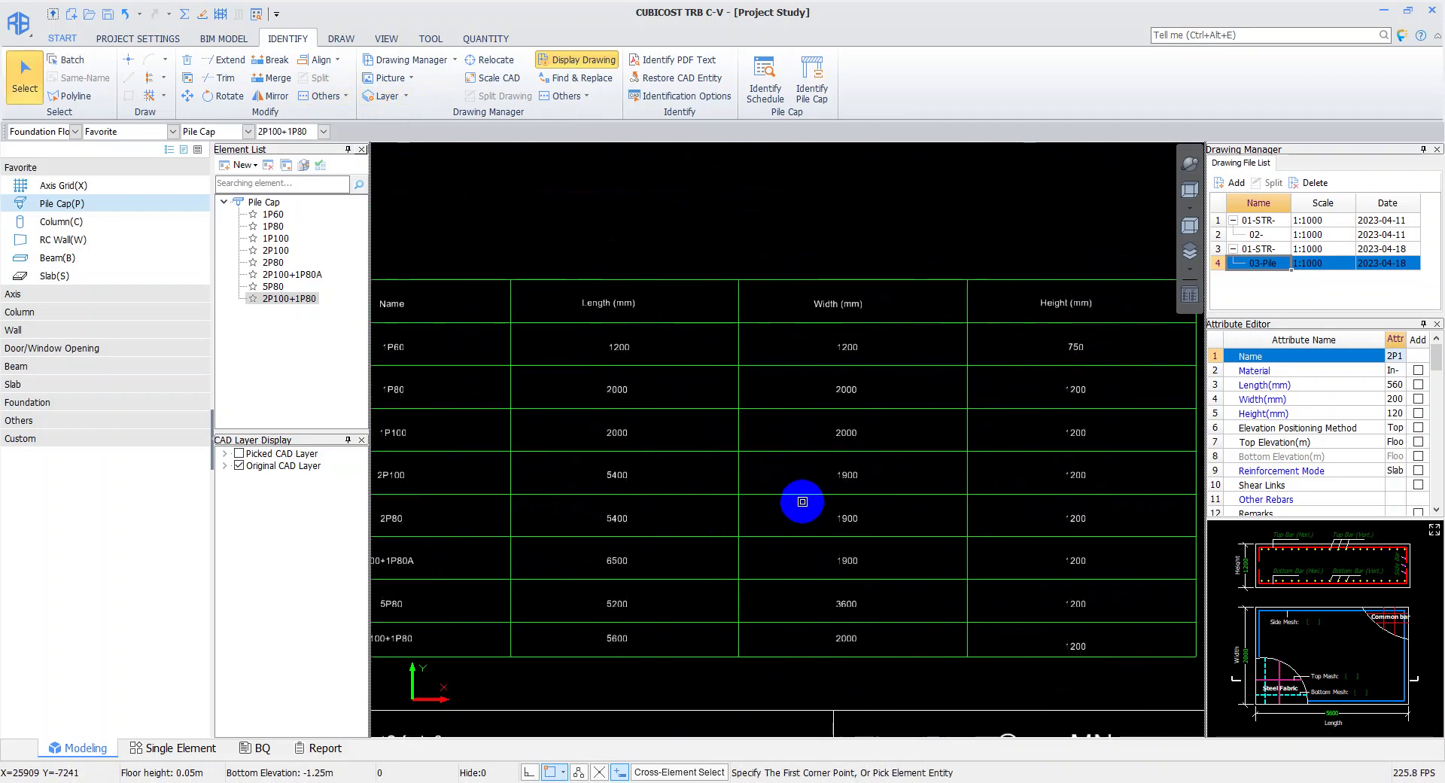
pyautogui.scroll(-1, 802, 501)
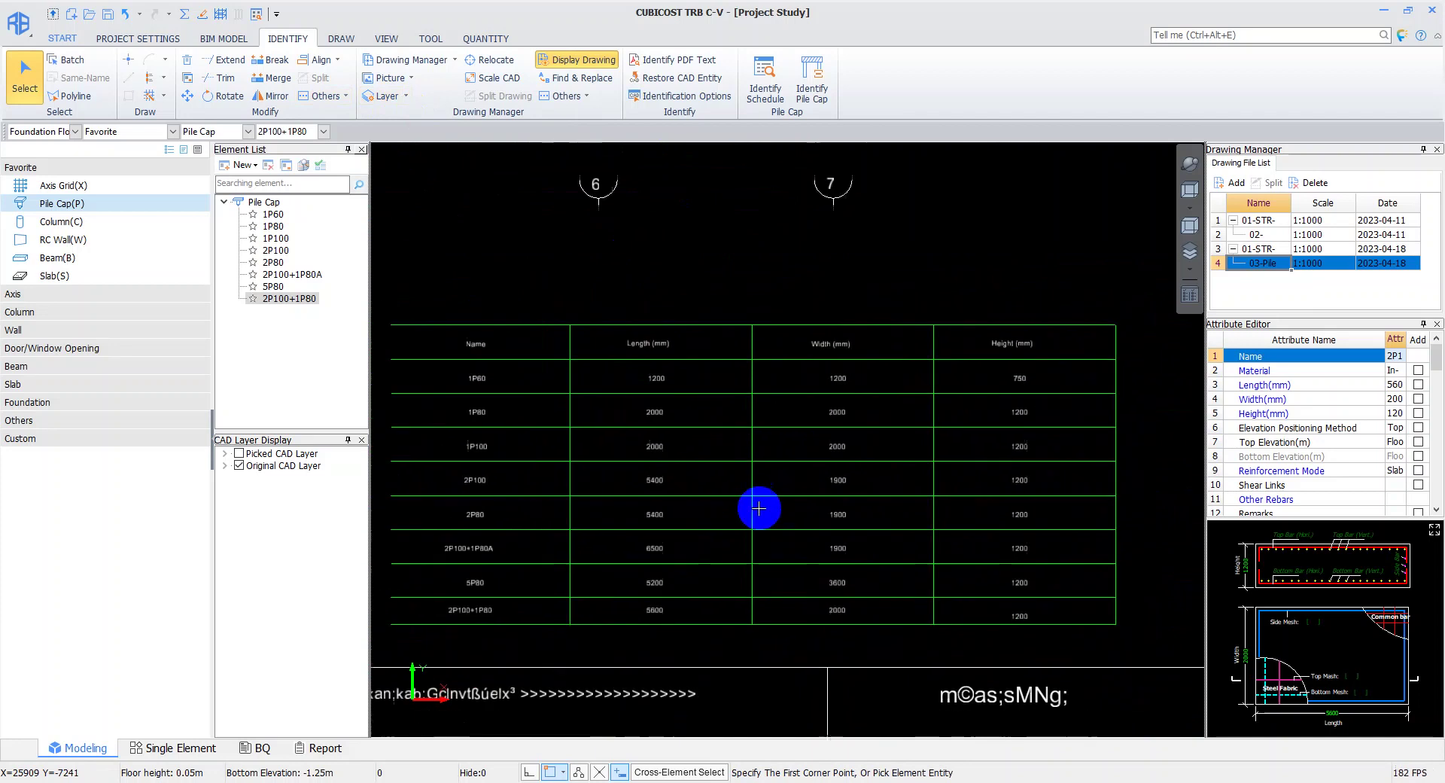
# Select all pile cap types and add Length, Width and Height to their names, e.g. 1P60[1200*1200*750]
pyautogui.keyDown('shift'); pyautogui.click(276, 215); pyautogui.keyUp('shift')
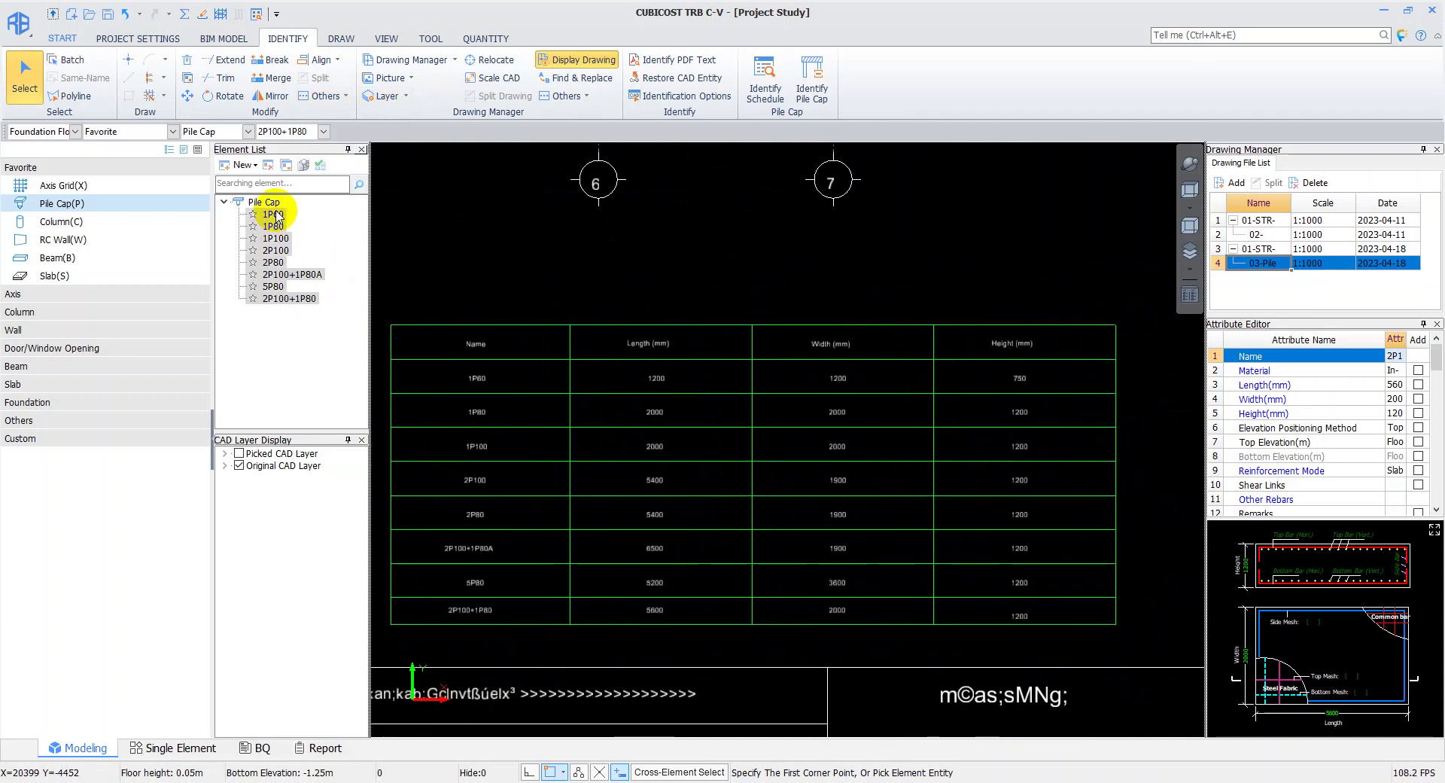
pyautogui.click(1419, 385)
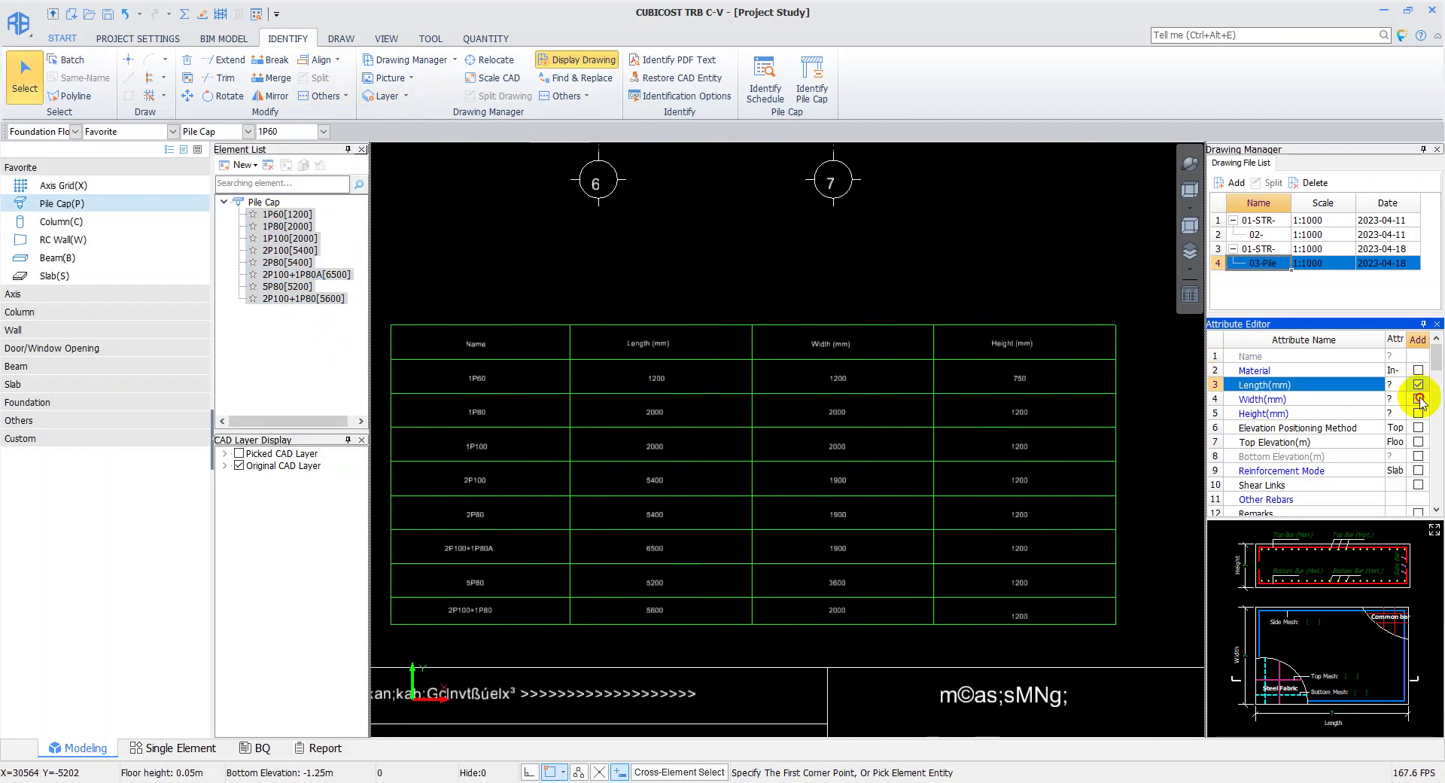
pyautogui.click(1418, 399)
pyautogui.click(1418, 413)
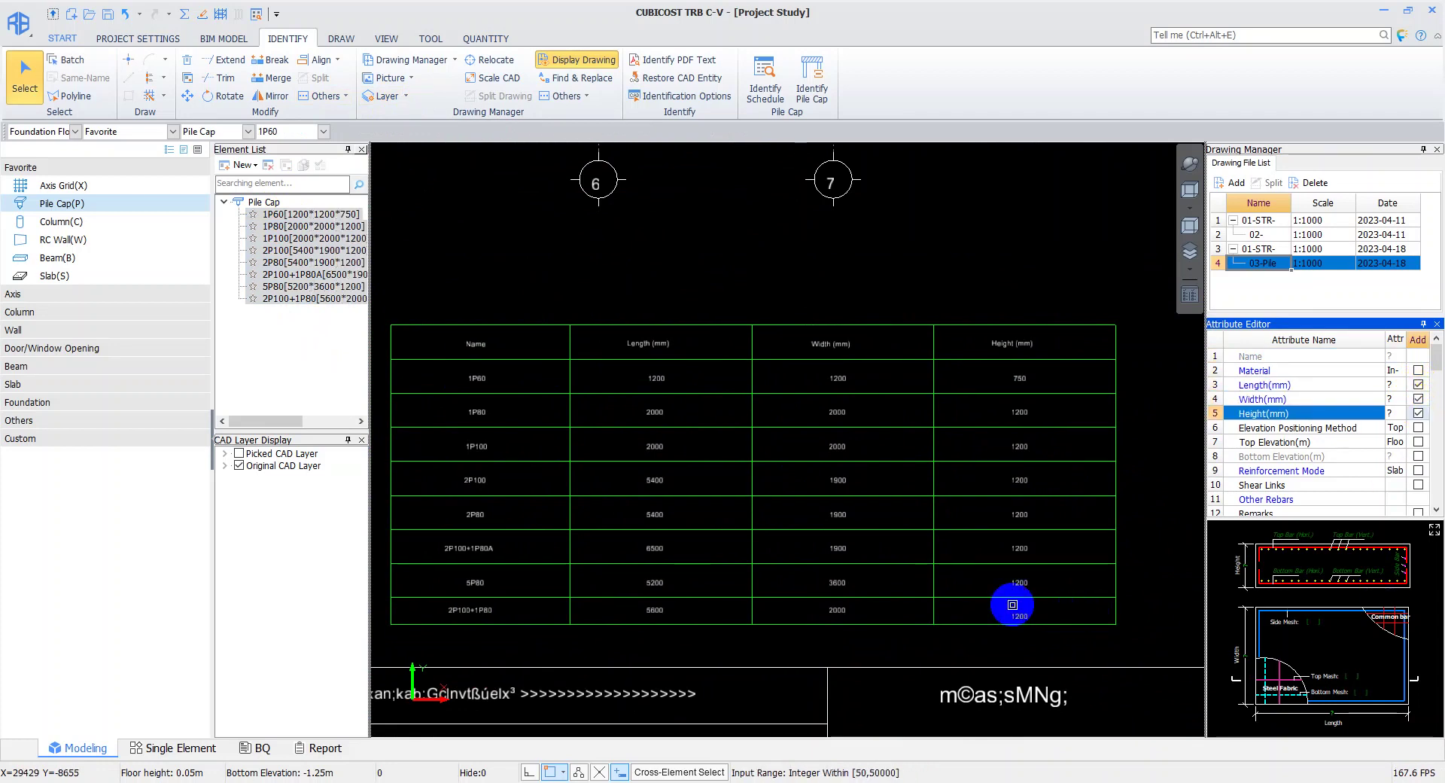
pyautogui.scroll(-1, 783, 484)
pyautogui.scroll(-1, 823, 490)
pyautogui.scroll(-2, 788, 521)
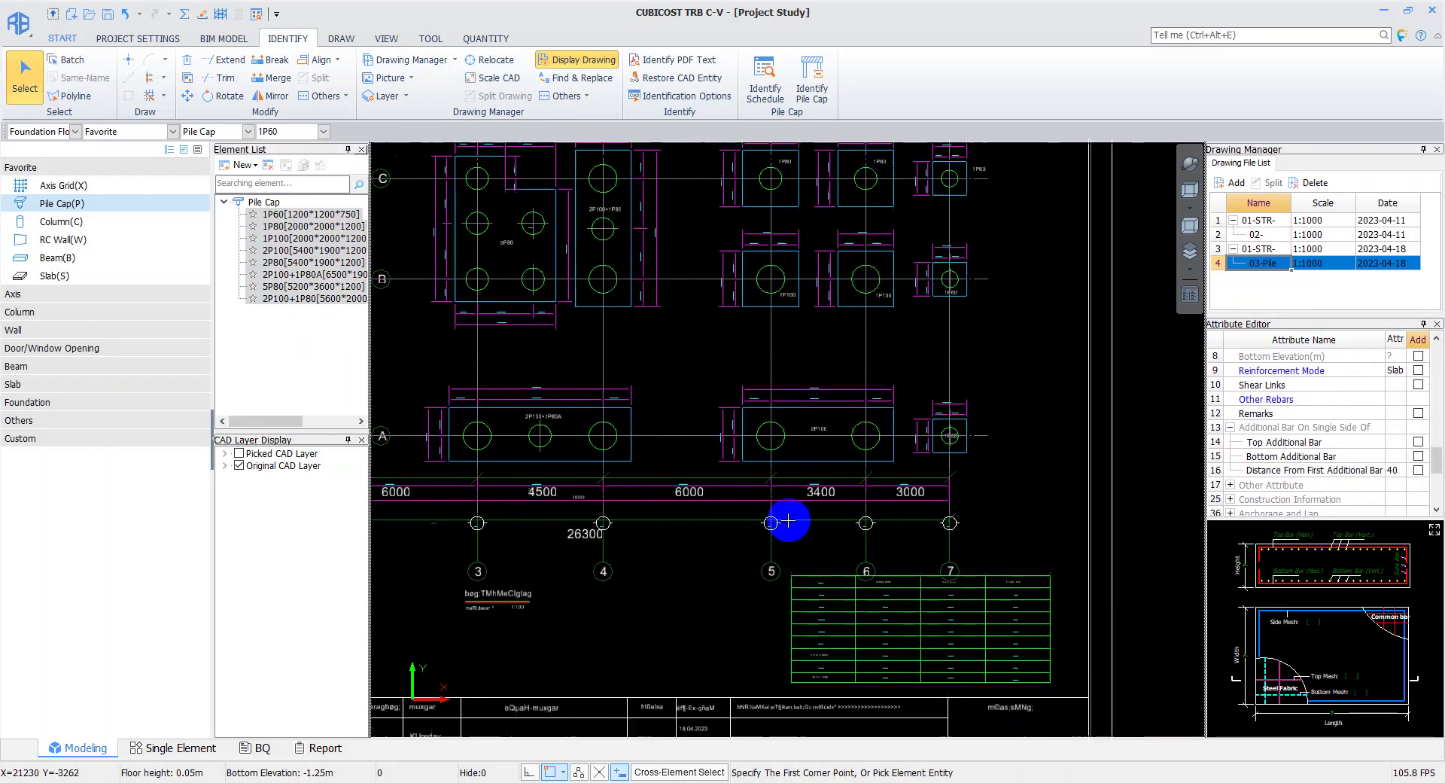
pyautogui.scroll(-1, 865, 534)
pyautogui.scroll(2, 590, 460)
pyautogui.scroll(1, 738, 474)
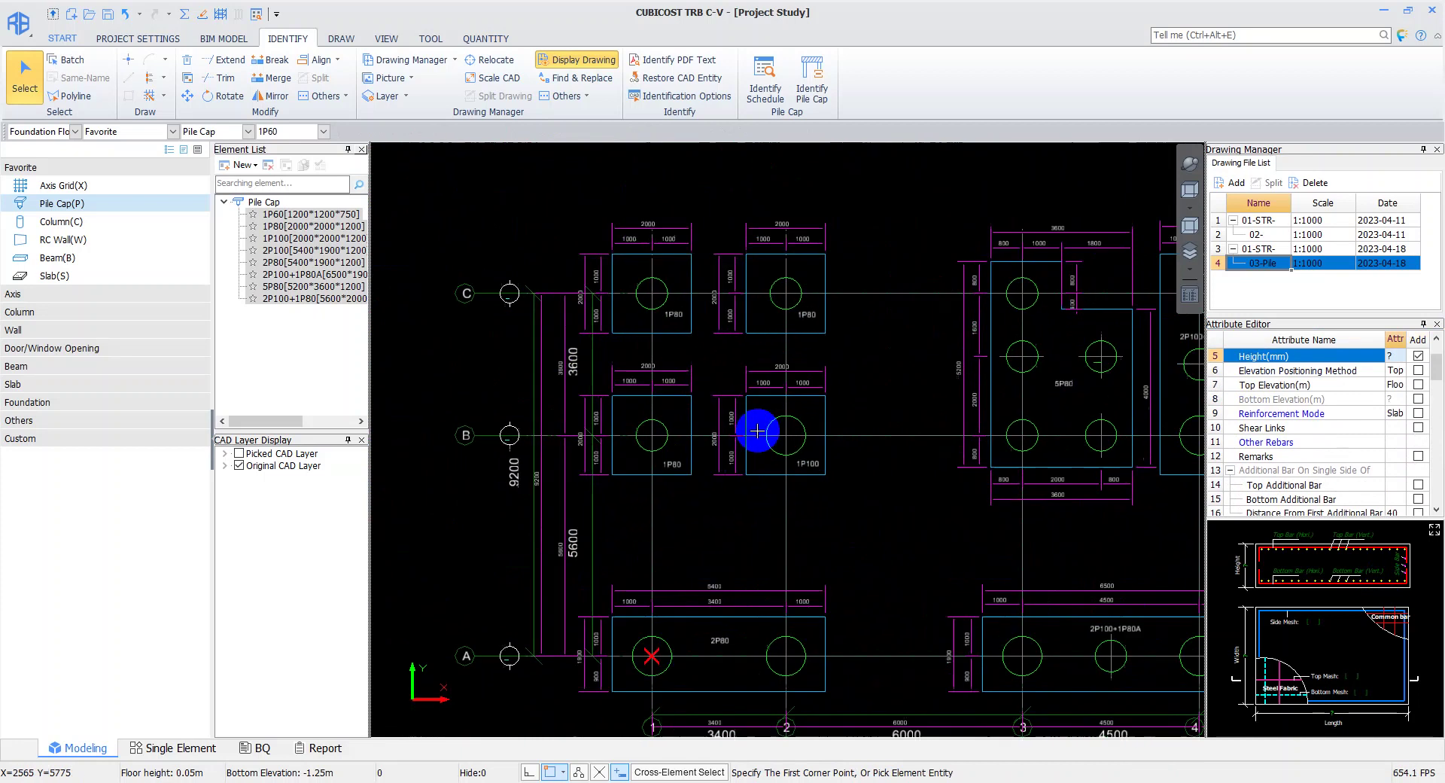
pyautogui.scroll(1, 757, 431)
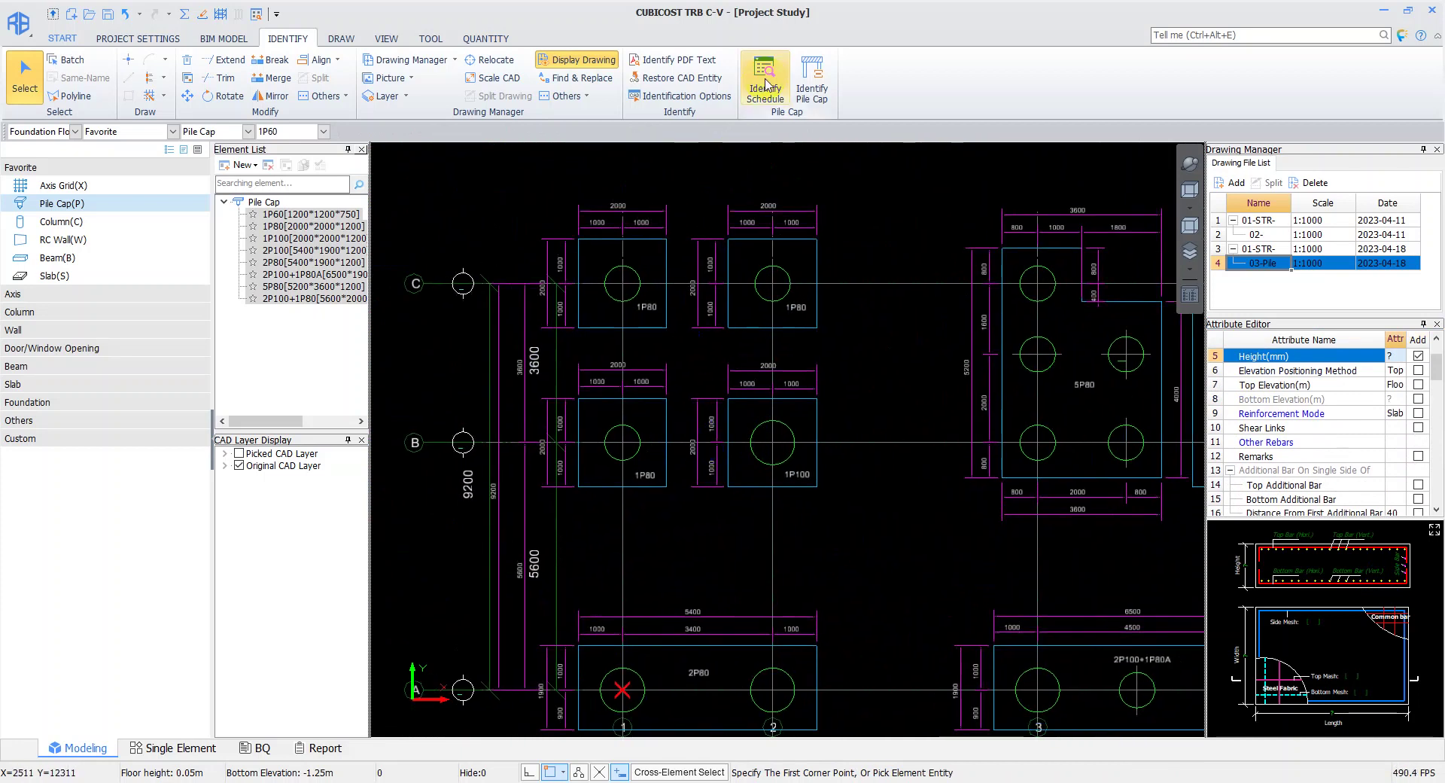
# Start Identify Pile Cap and pick the cap outlines on the plan as sidelines
pyautogui.click(825, 87)
pyautogui.click(438, 170)
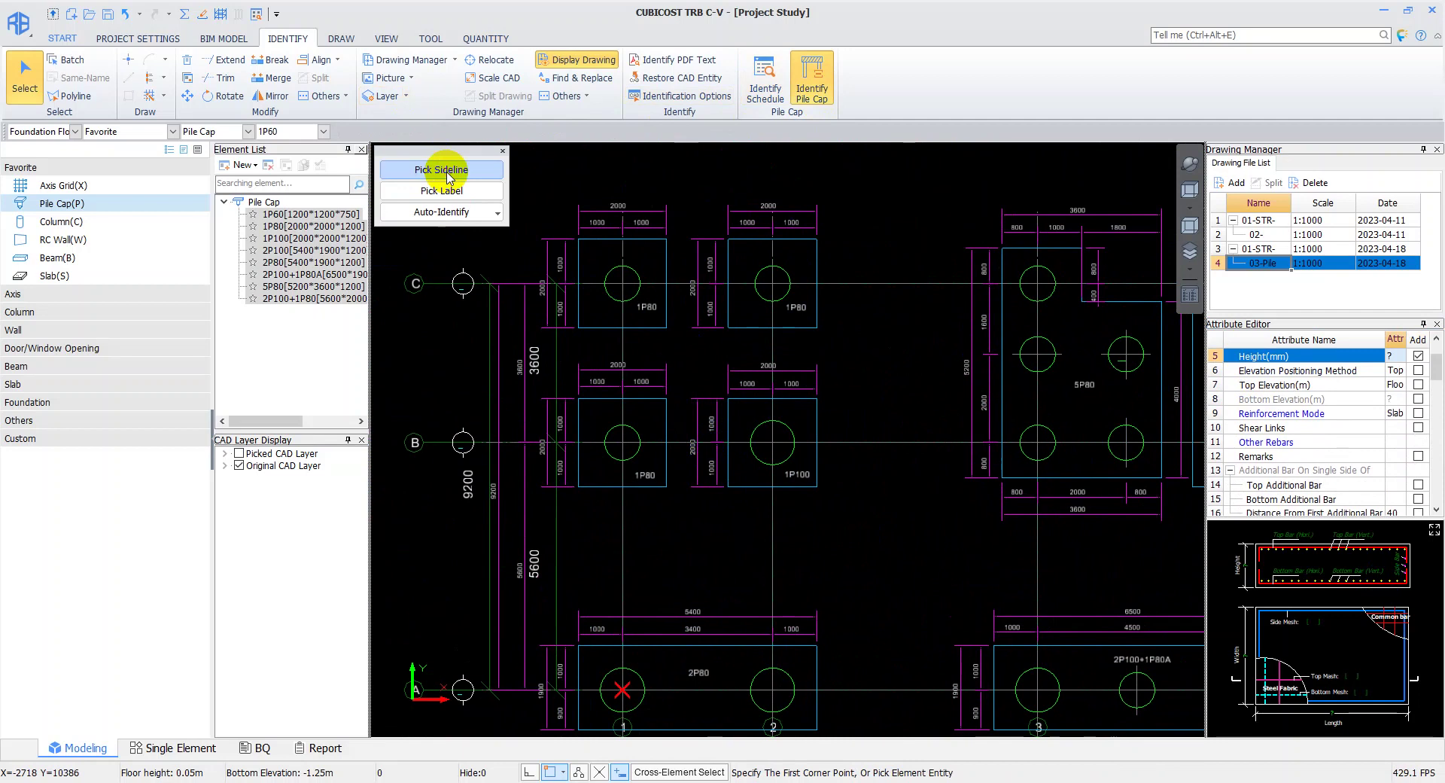
pyautogui.scroll(1, 622, 242)
pyautogui.moveTo(637, 236); pyautogui.dragTo(719, 177, button='right')
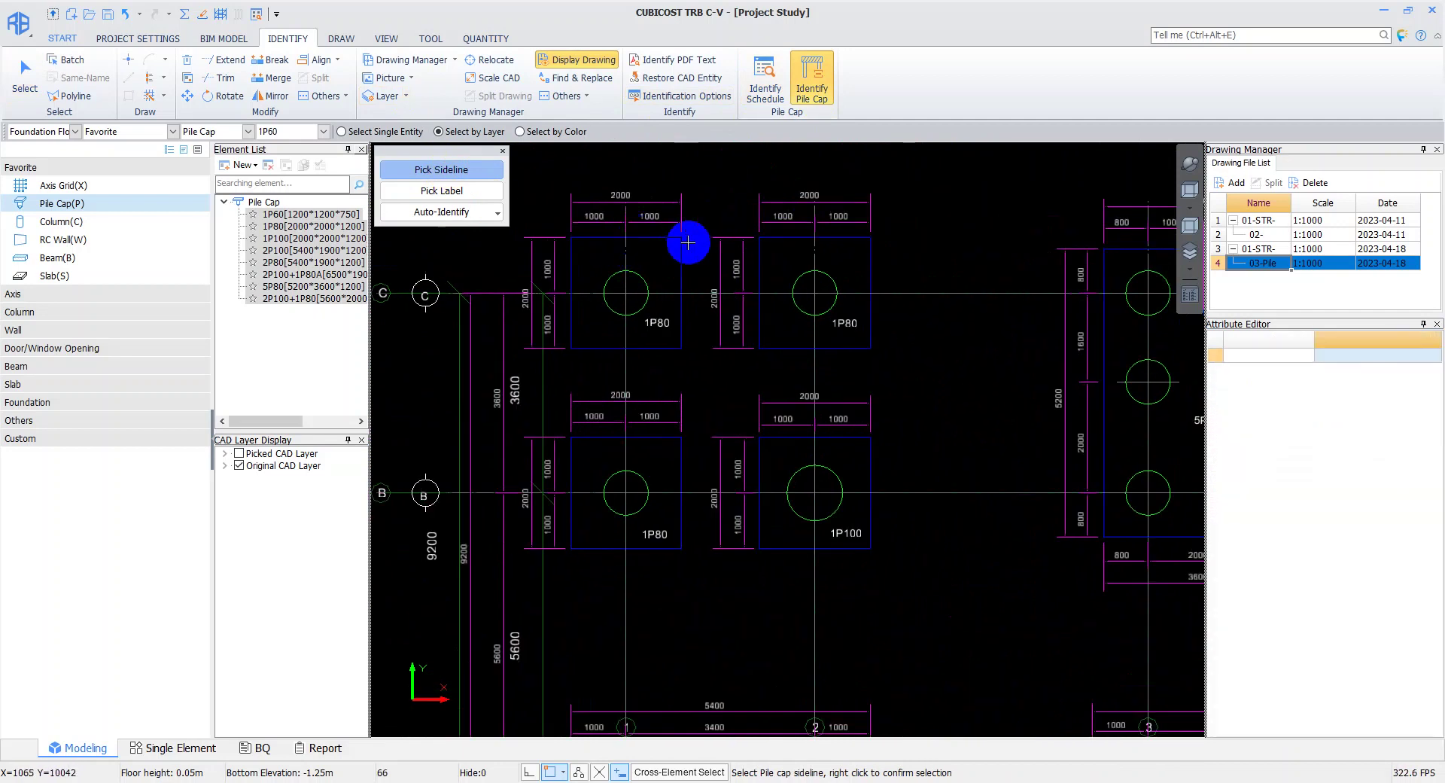
pyautogui.click(442, 192)
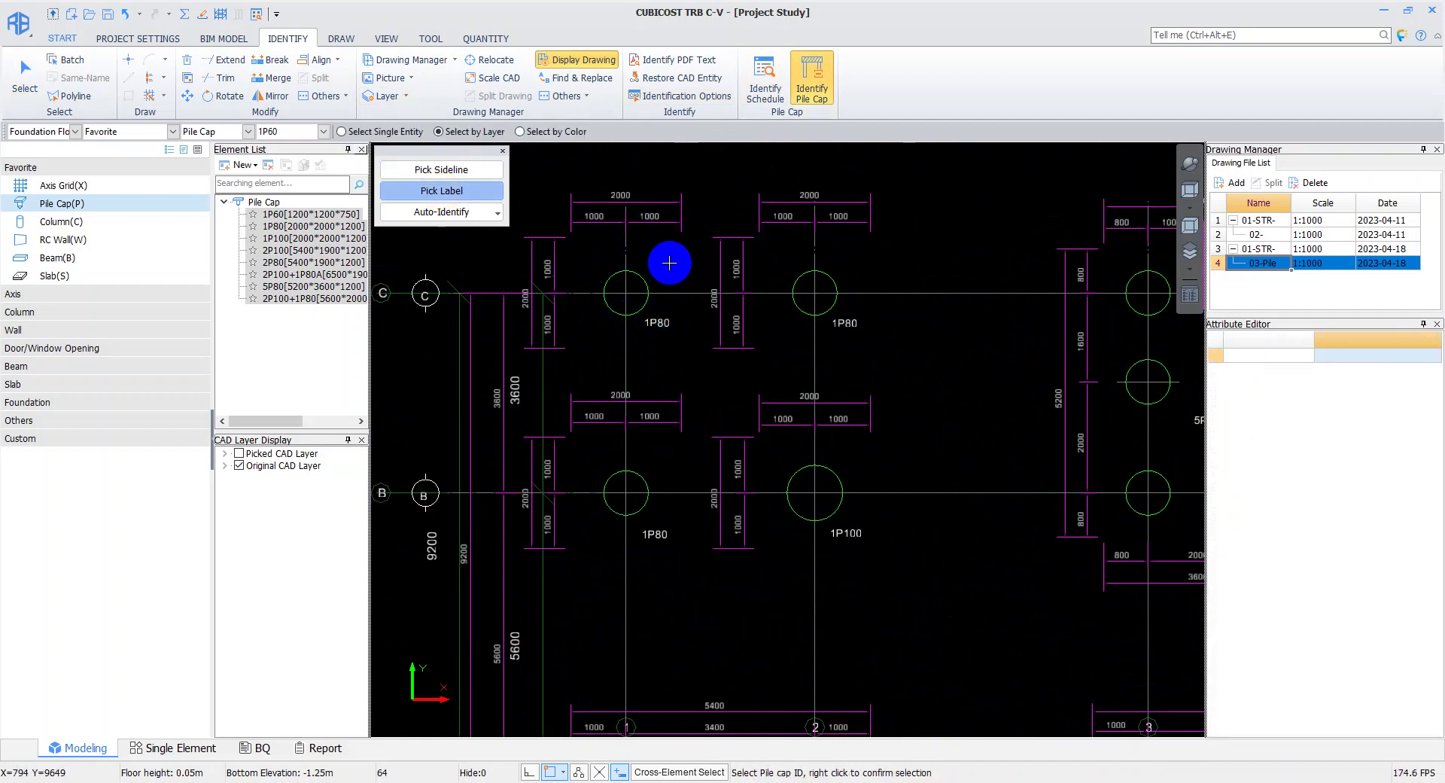
# Pick a 1P80 label and auto-identify, placing 16 pile caps across the plan
pyautogui.click(645, 335)
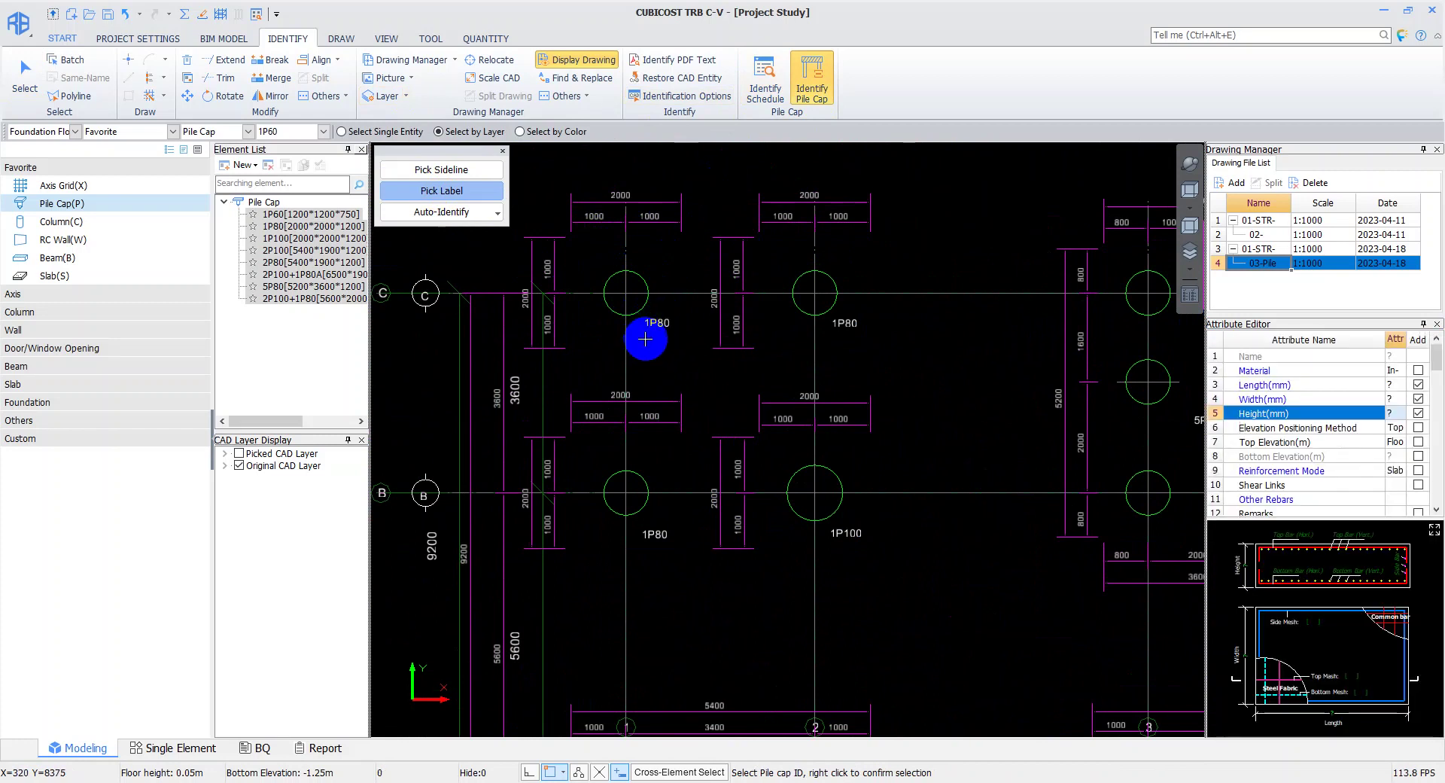
pyautogui.scroll(1, 645, 339)
pyautogui.click(648, 333)
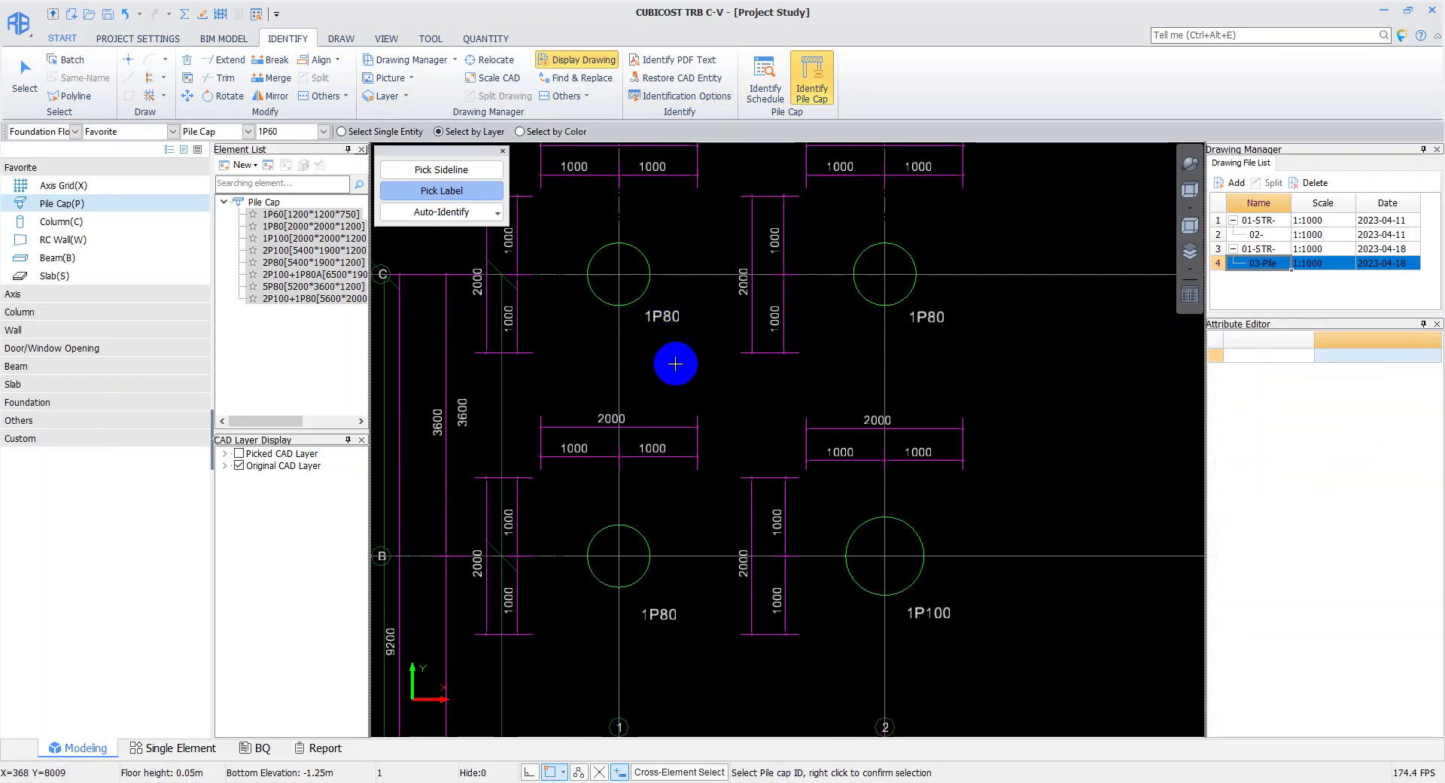
pyautogui.rightClick(692, 242)
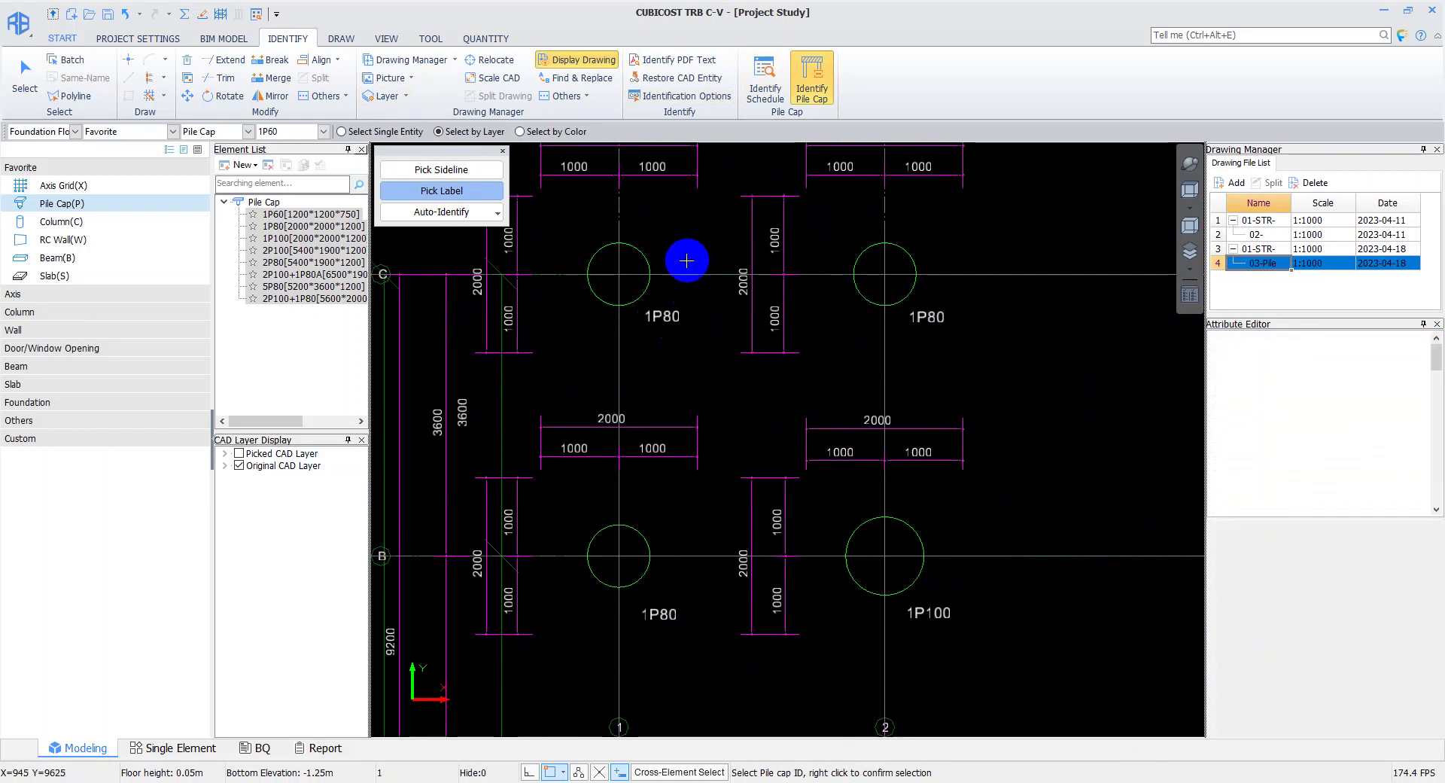
pyautogui.click(455, 217)
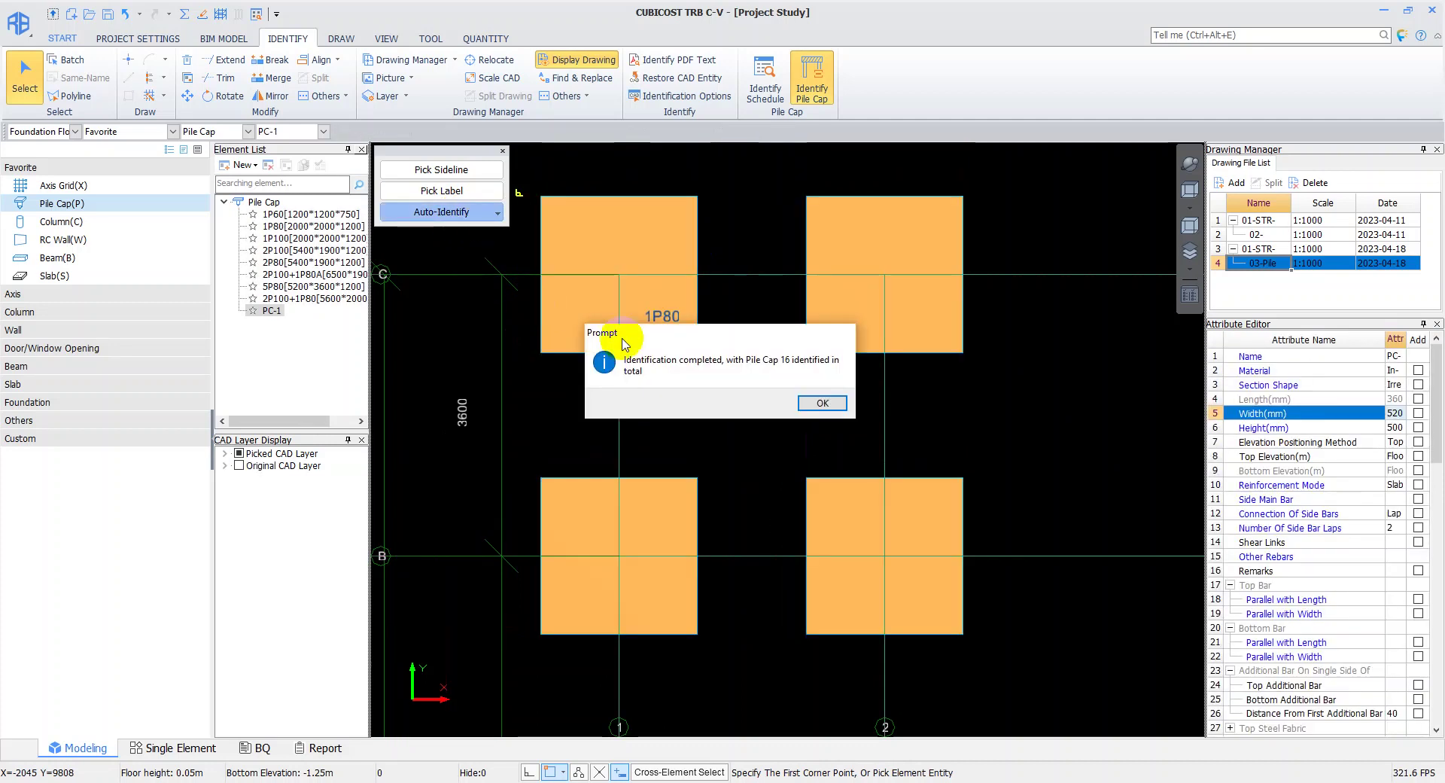
pyautogui.click(817, 404)
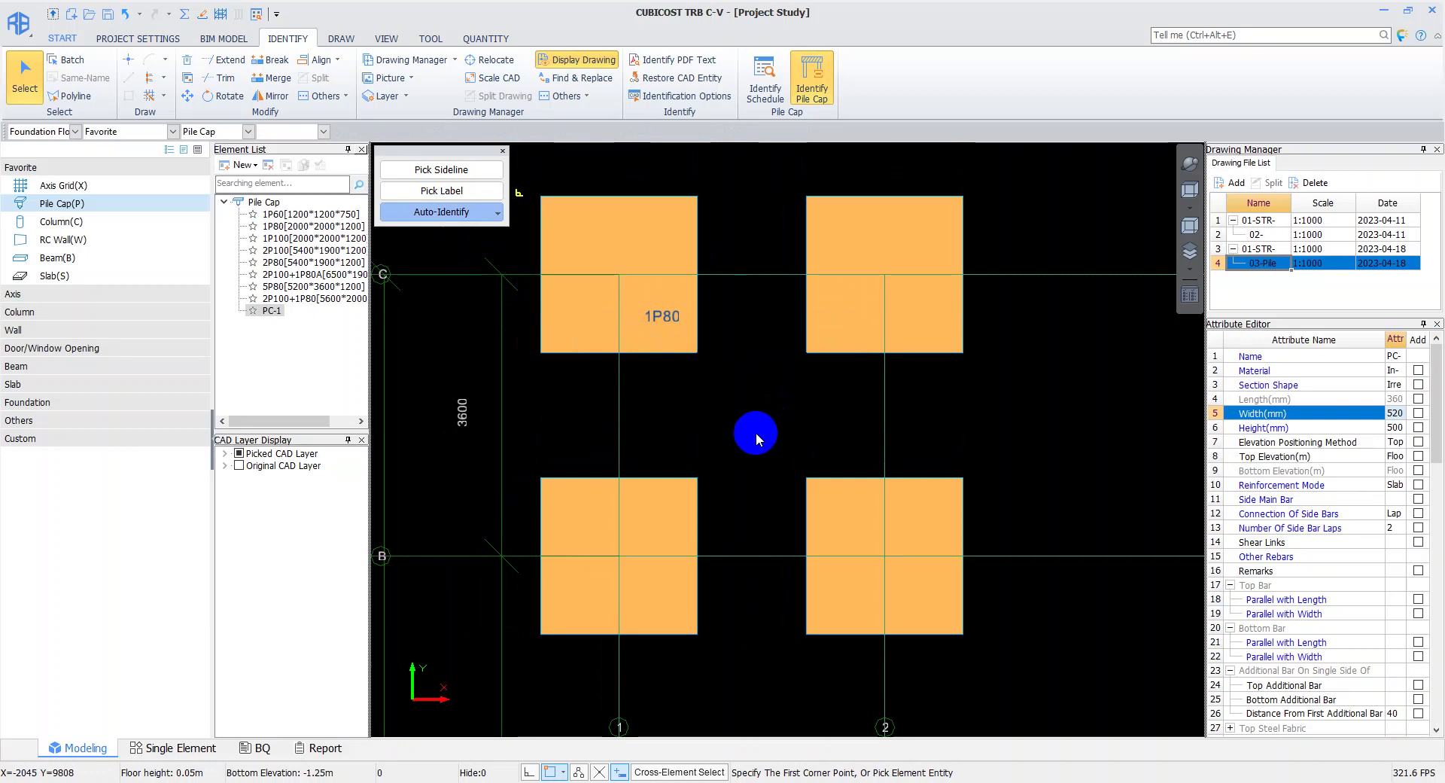
pyautogui.scroll(-2, 724, 423)
pyautogui.scroll(-2, 725, 422)
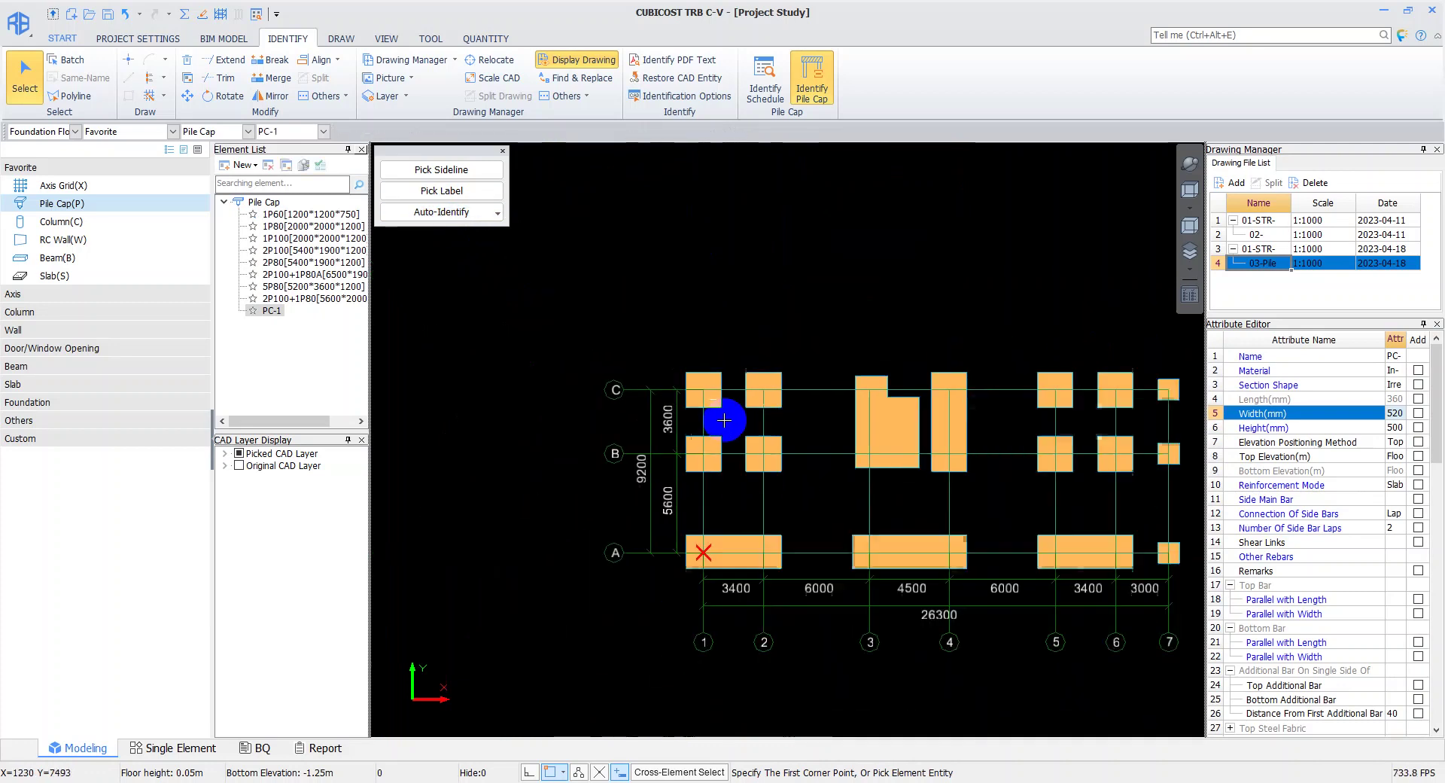
pyautogui.moveTo(724, 422); pyautogui.dragTo(670, 328, button='middle')
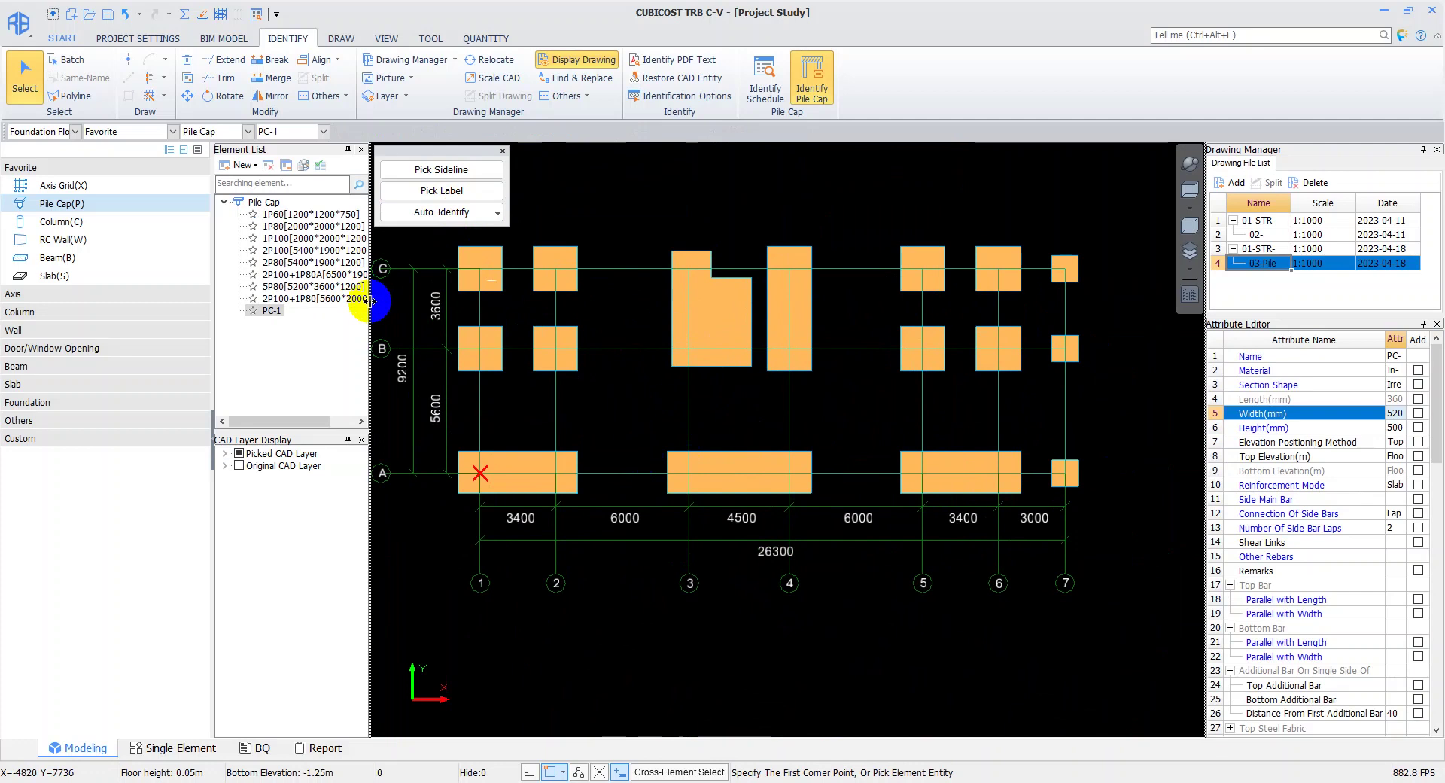
# Widen the element list and select the irregular L-shaped cap PC-1 to view its attributes
pyautogui.moveTo(369, 301); pyautogui.dragTo(428, 233)
pyautogui.click(712, 338)
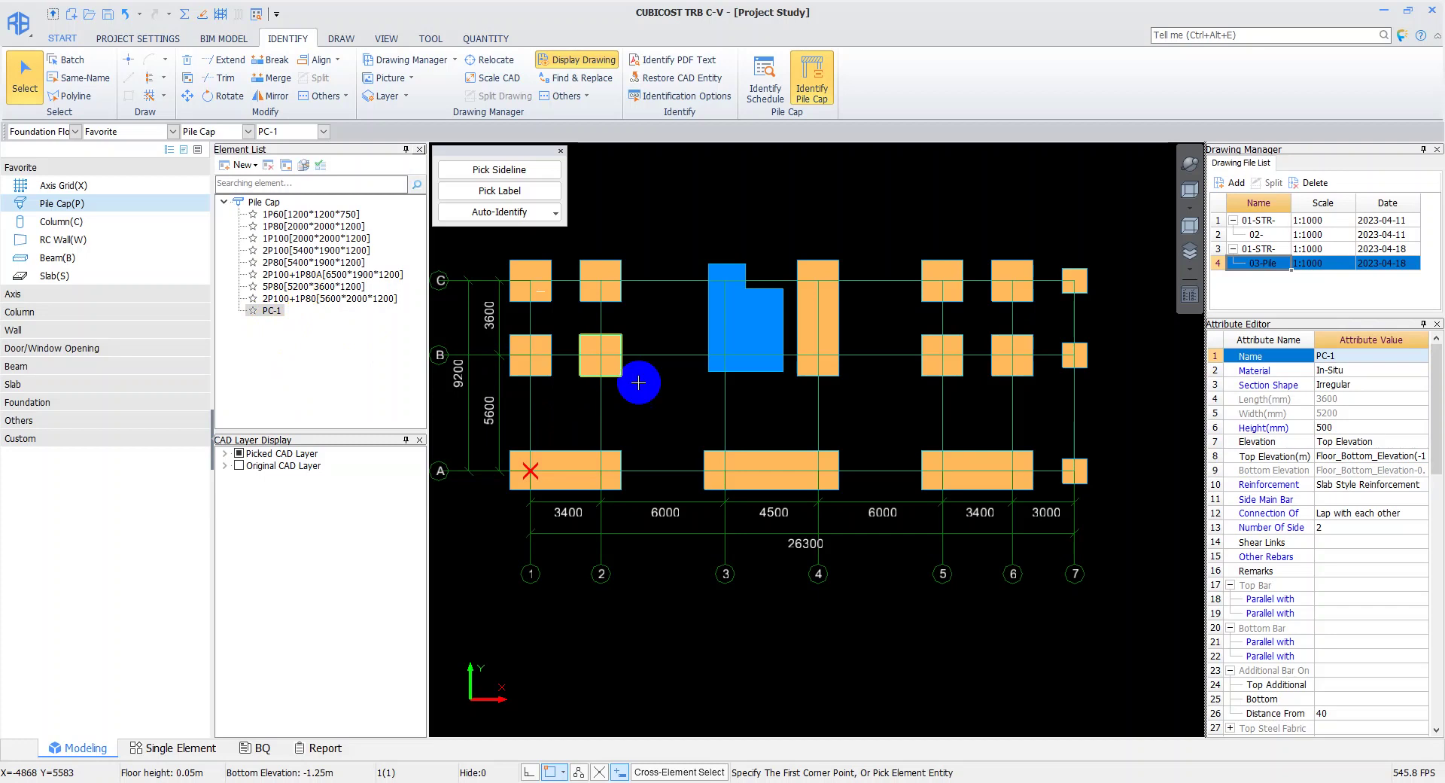
pyautogui.moveTo(687, 333); pyautogui.dragTo(702, 343, button='middle')
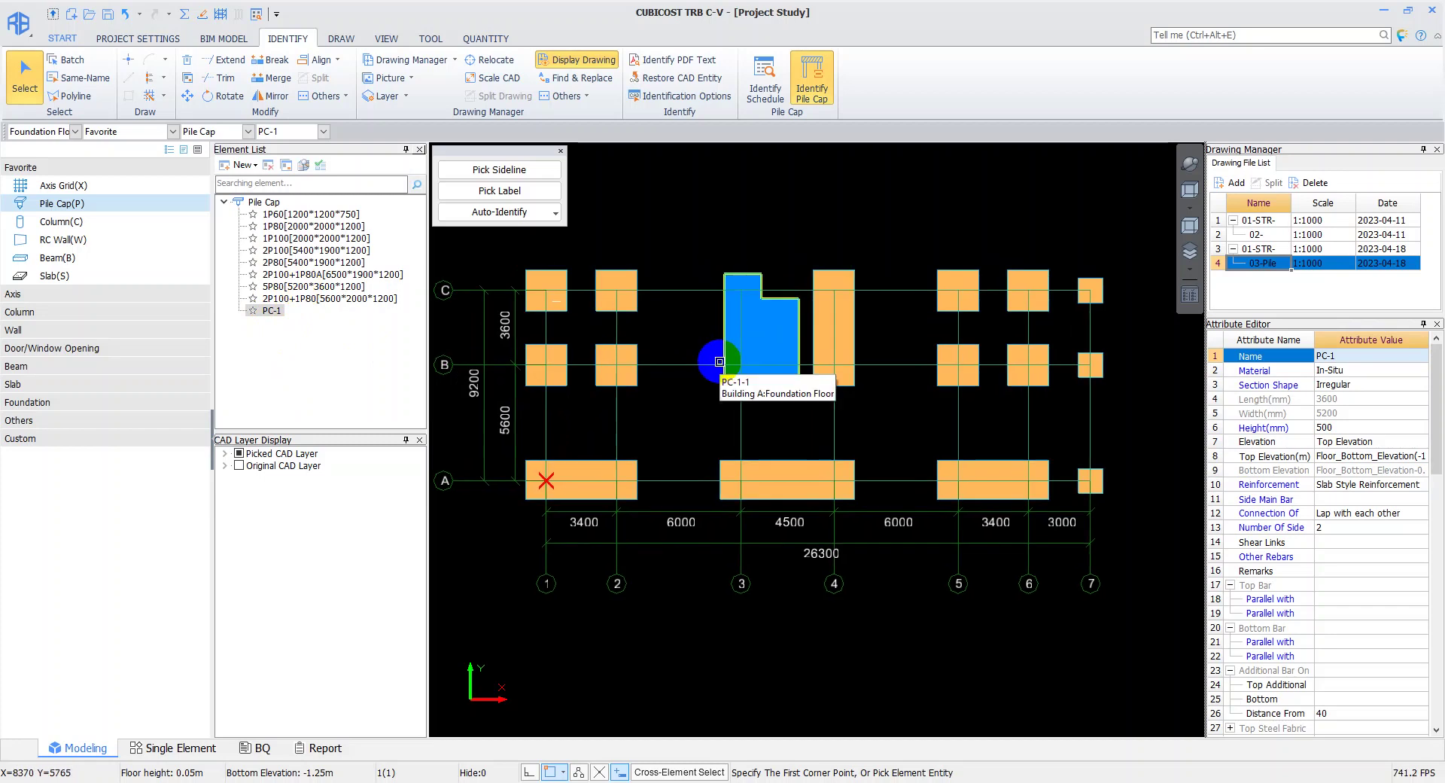
pyautogui.rightClick(691, 336)
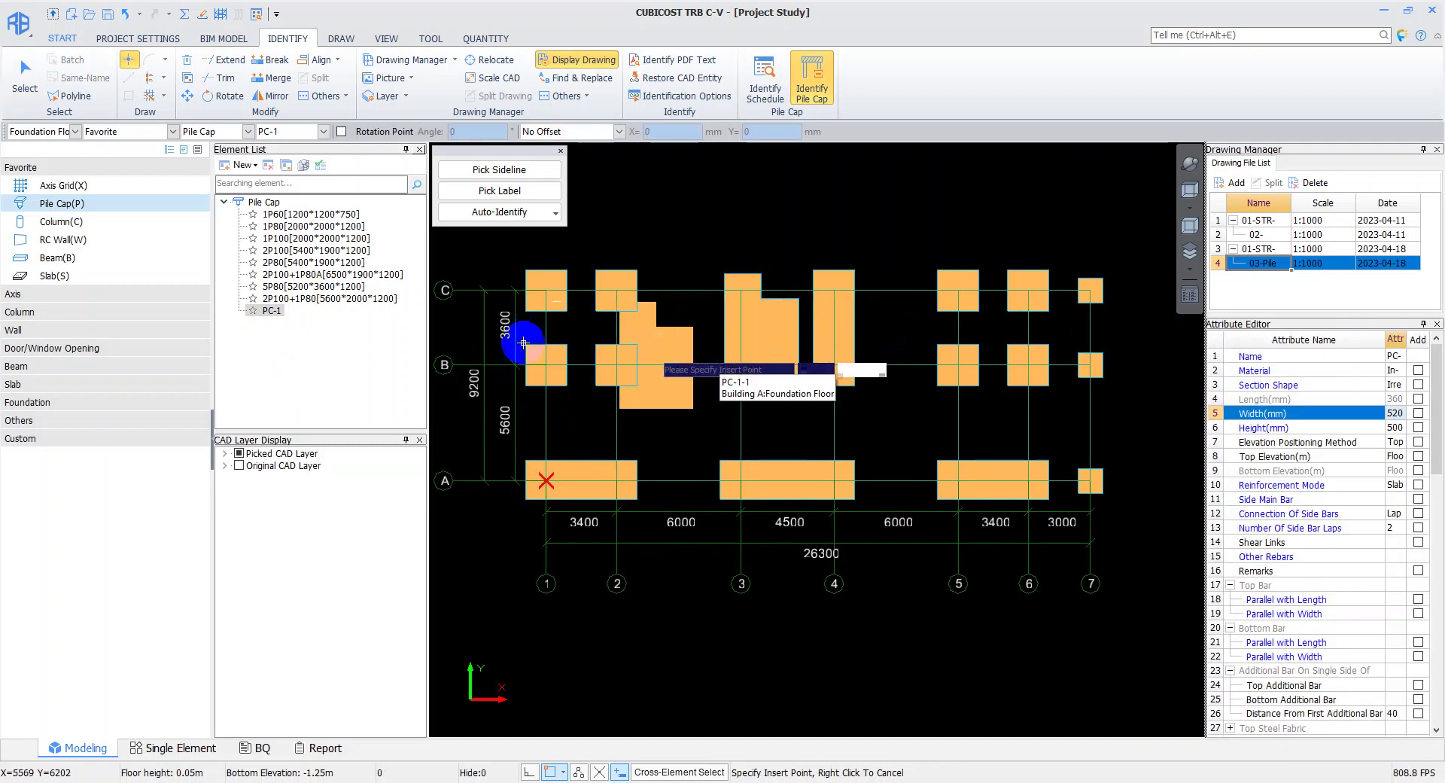
pyautogui.press('Escape')
pyautogui.doubleClick(328, 289)
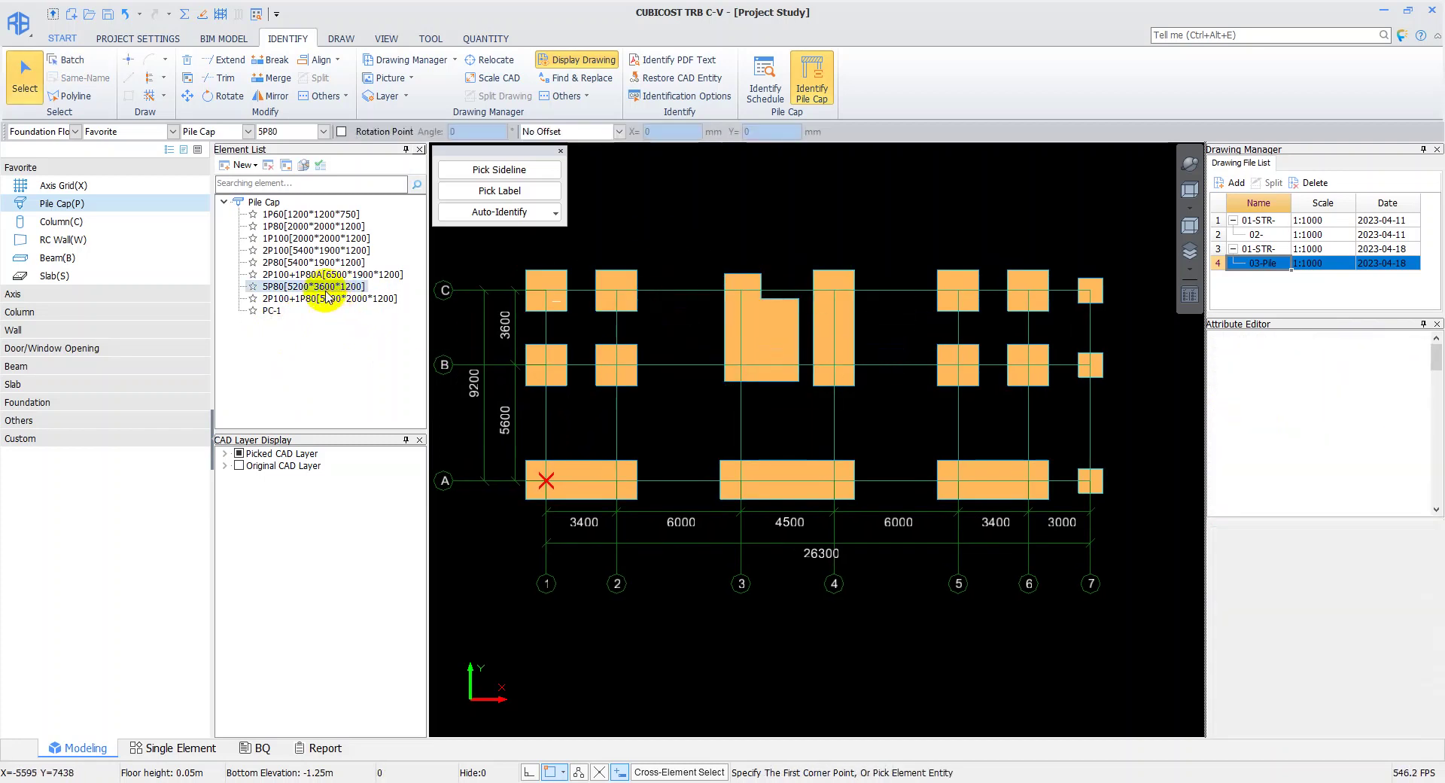
# Delete the old 5P80 type from the element list and select PC-1
pyautogui.press('Return')
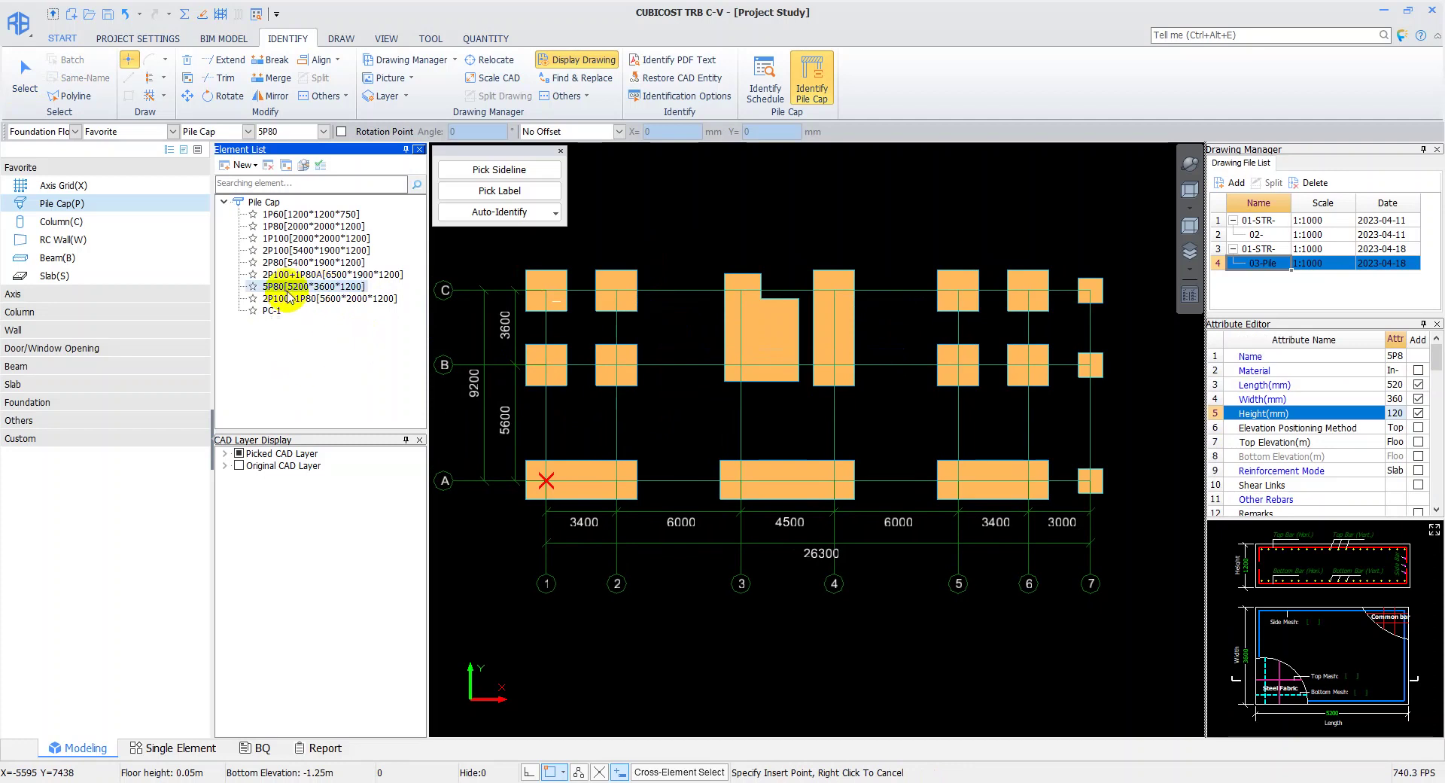
pyautogui.rightClick(290, 294)
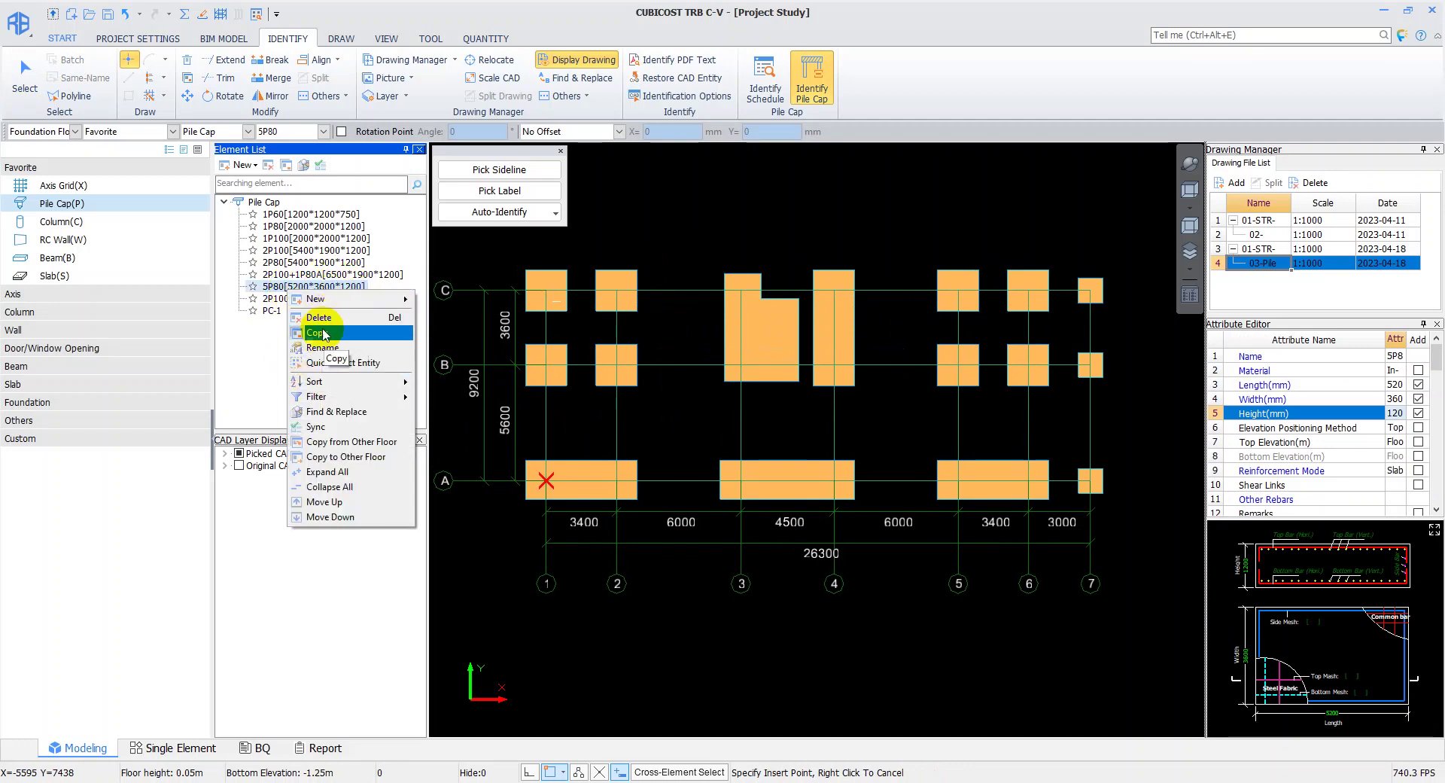
pyautogui.click(319, 317)
pyautogui.click(271, 299)
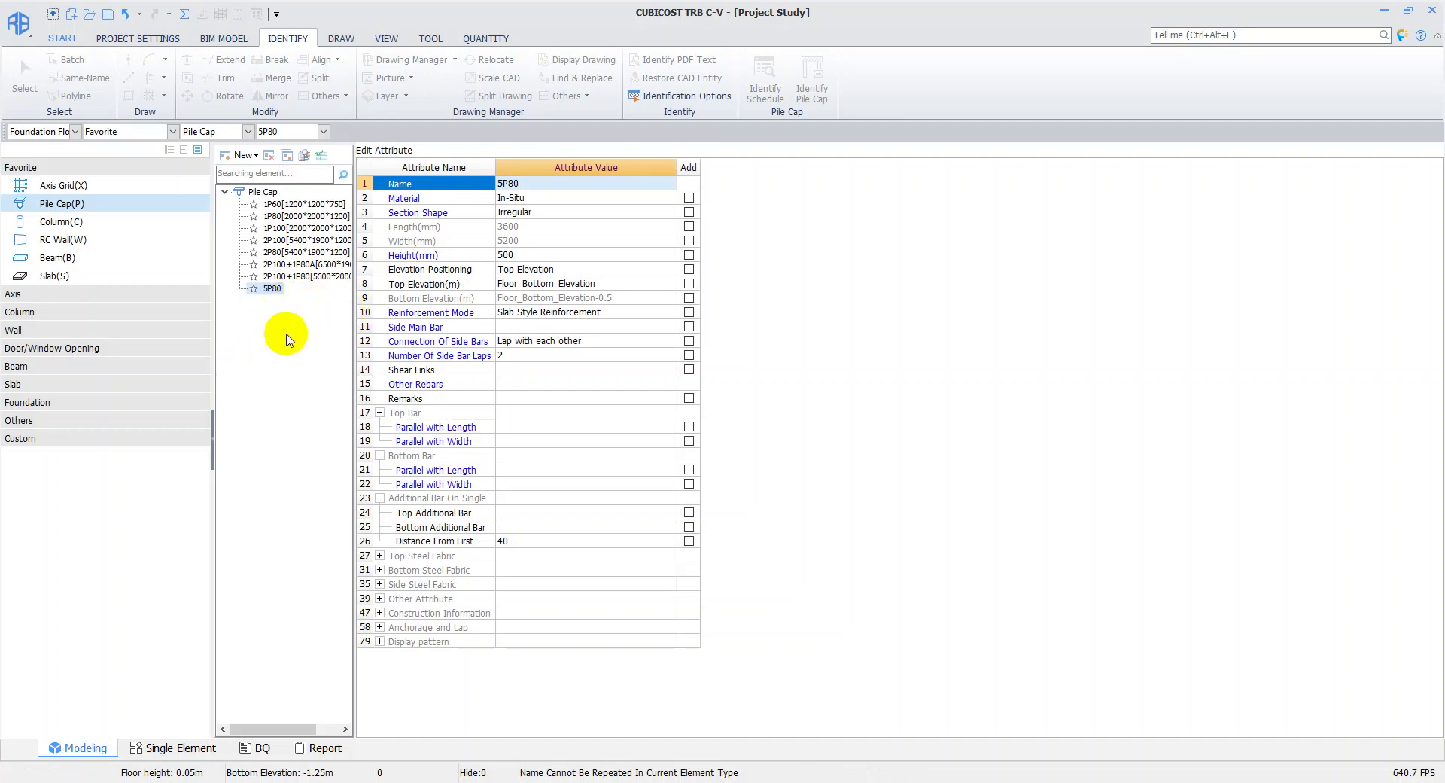
# Try renaming the pile cap to 5P80 and dismiss the duplicate-name warning
pyautogui.click(302, 276)
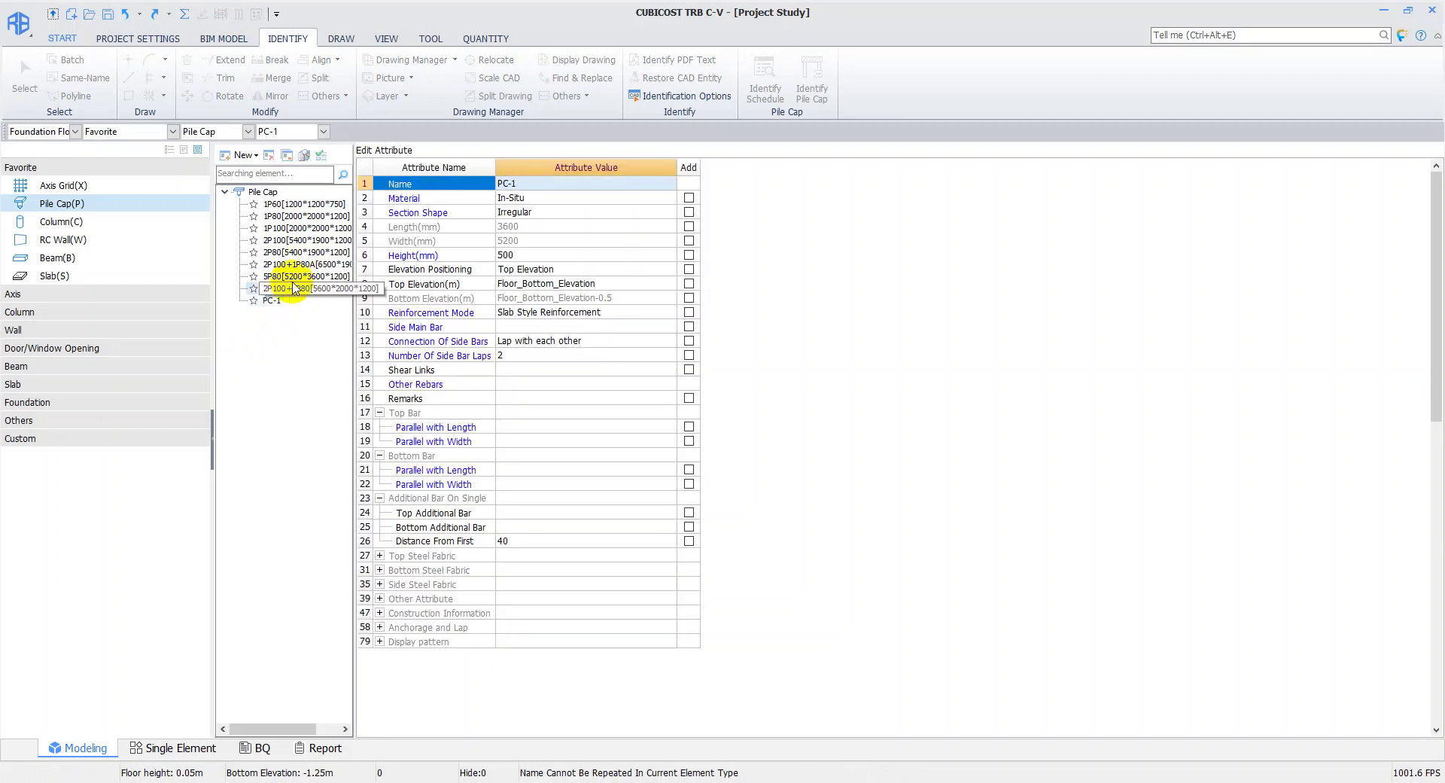
pyautogui.doubleClick(275, 277)
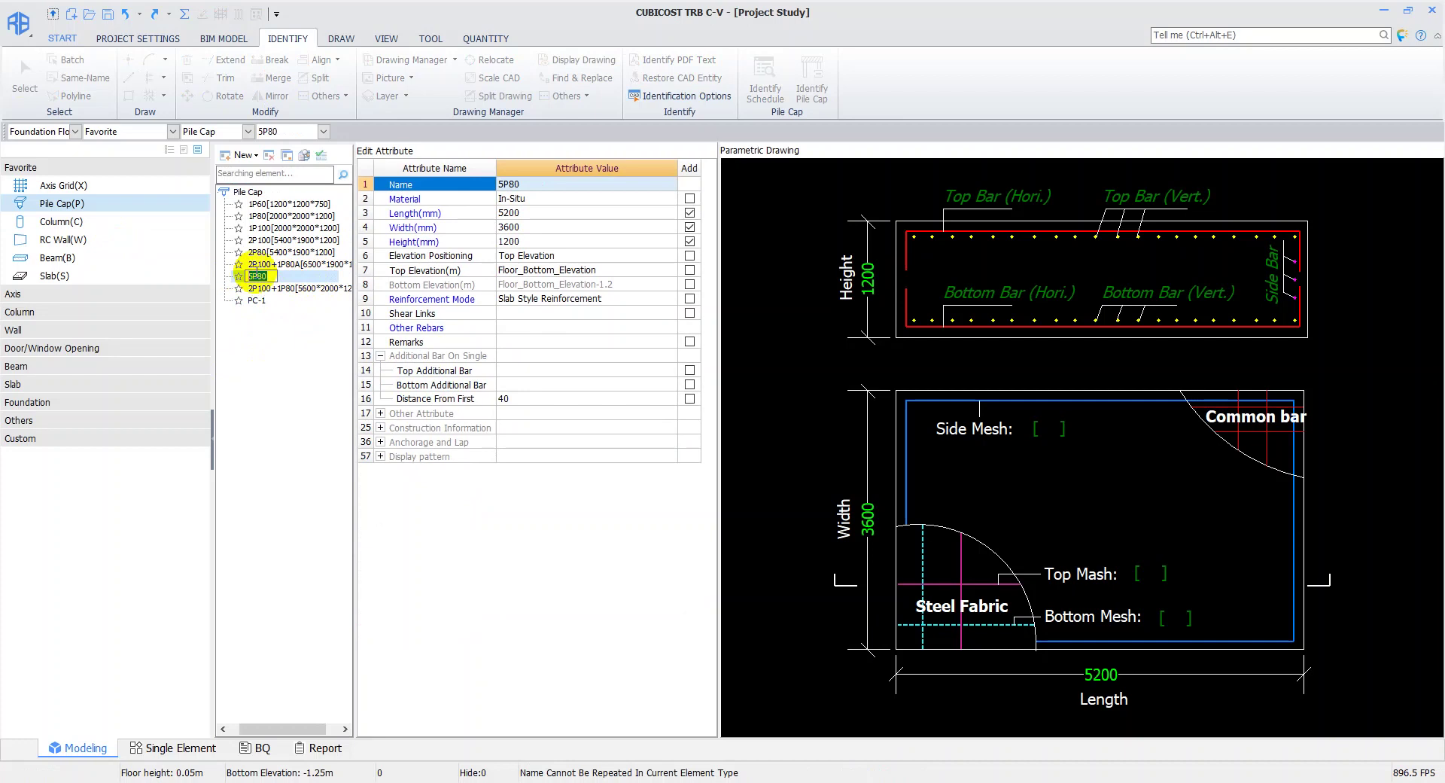
pyautogui.press('Return')
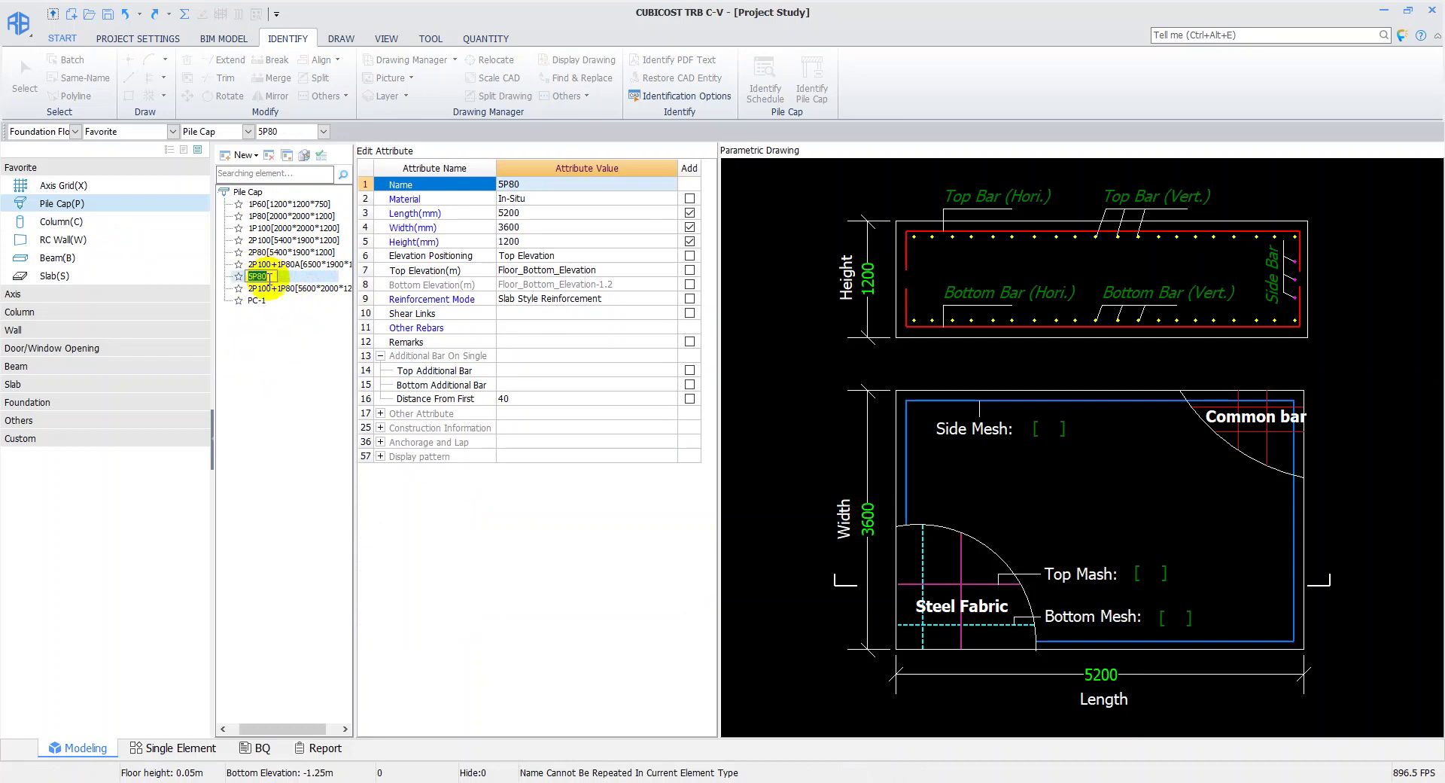
pyautogui.click(262, 301)
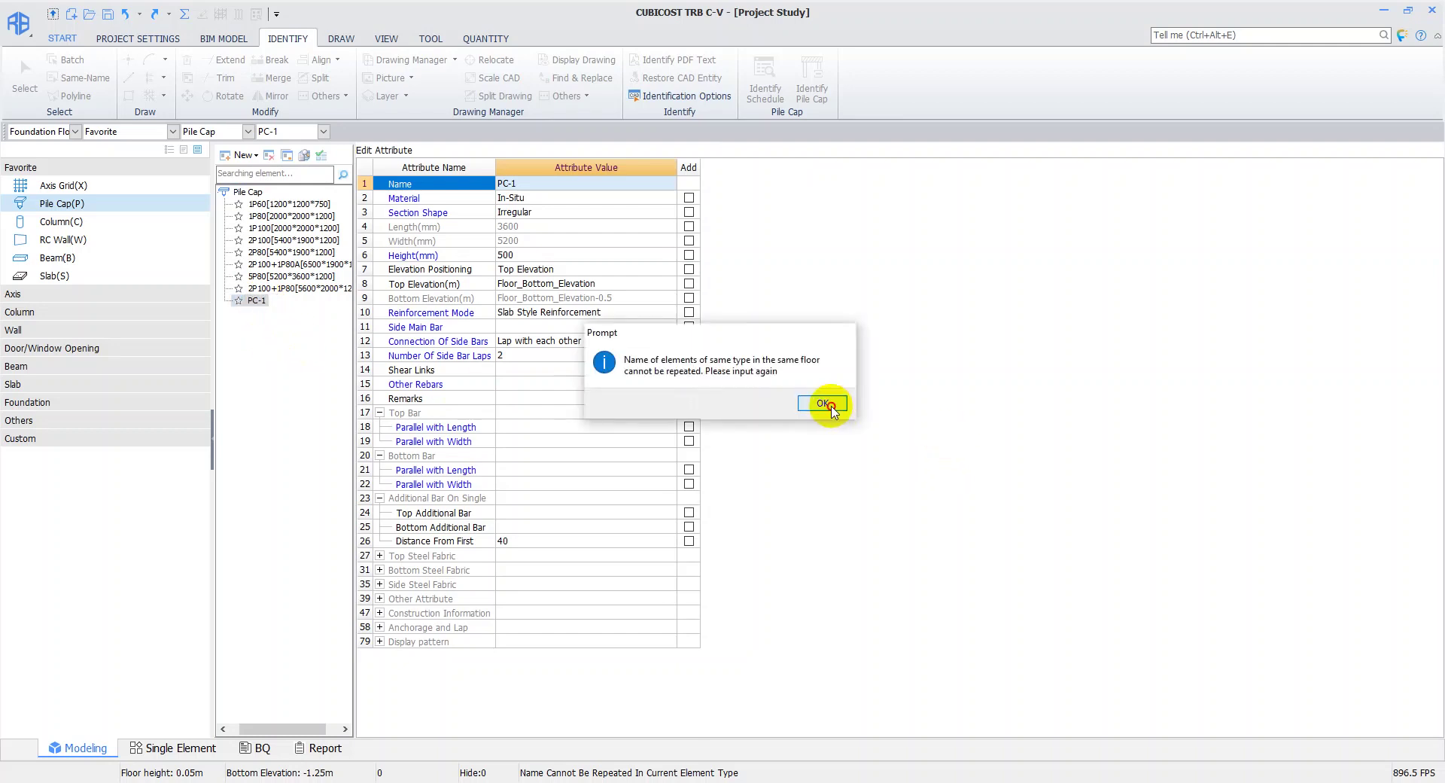
pyautogui.click(917, 403)
# Delete the 5P80[5200*3600*1200] type, then select PC-1 and return to the foundation plan
pyautogui.click(331, 276)
pyautogui.rightClick(305, 280)
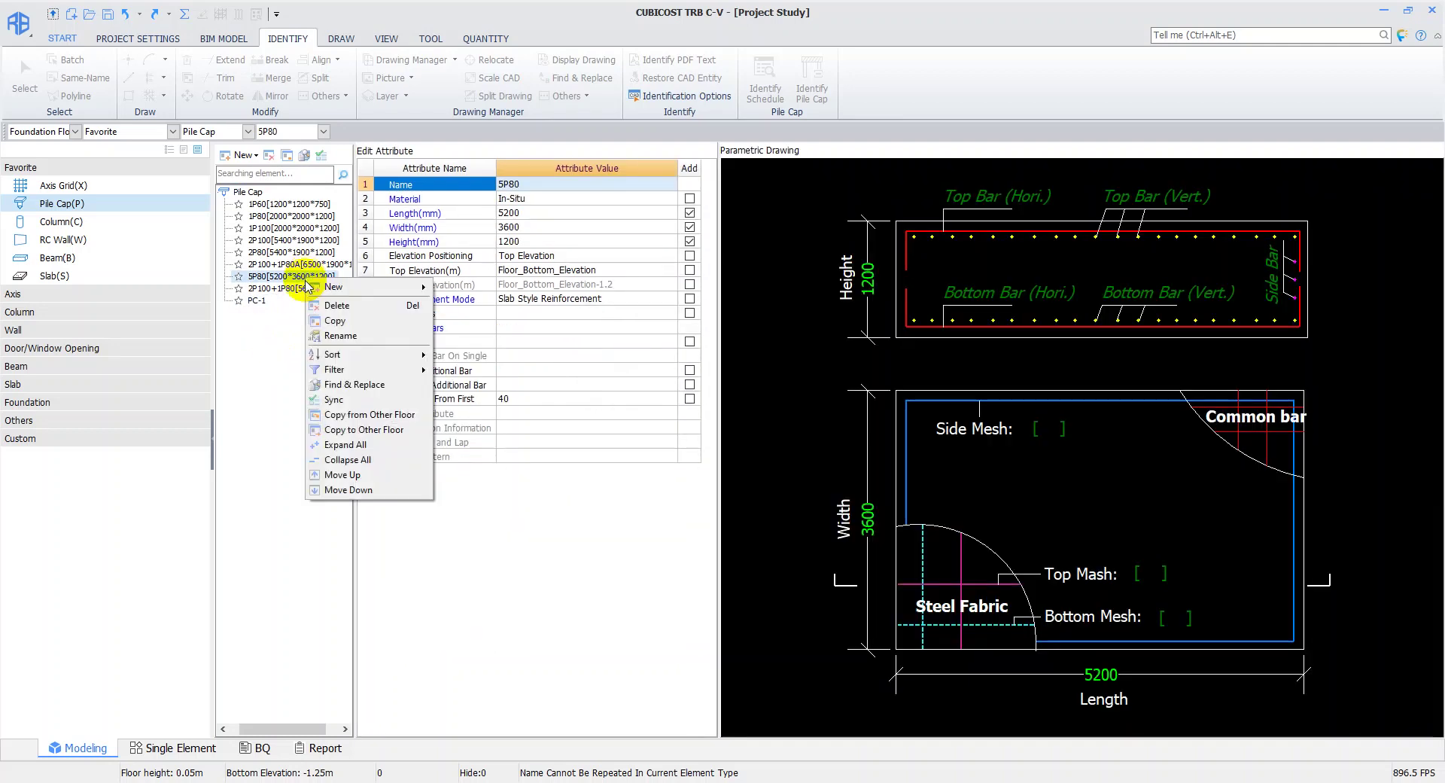
pyautogui.click(326, 320)
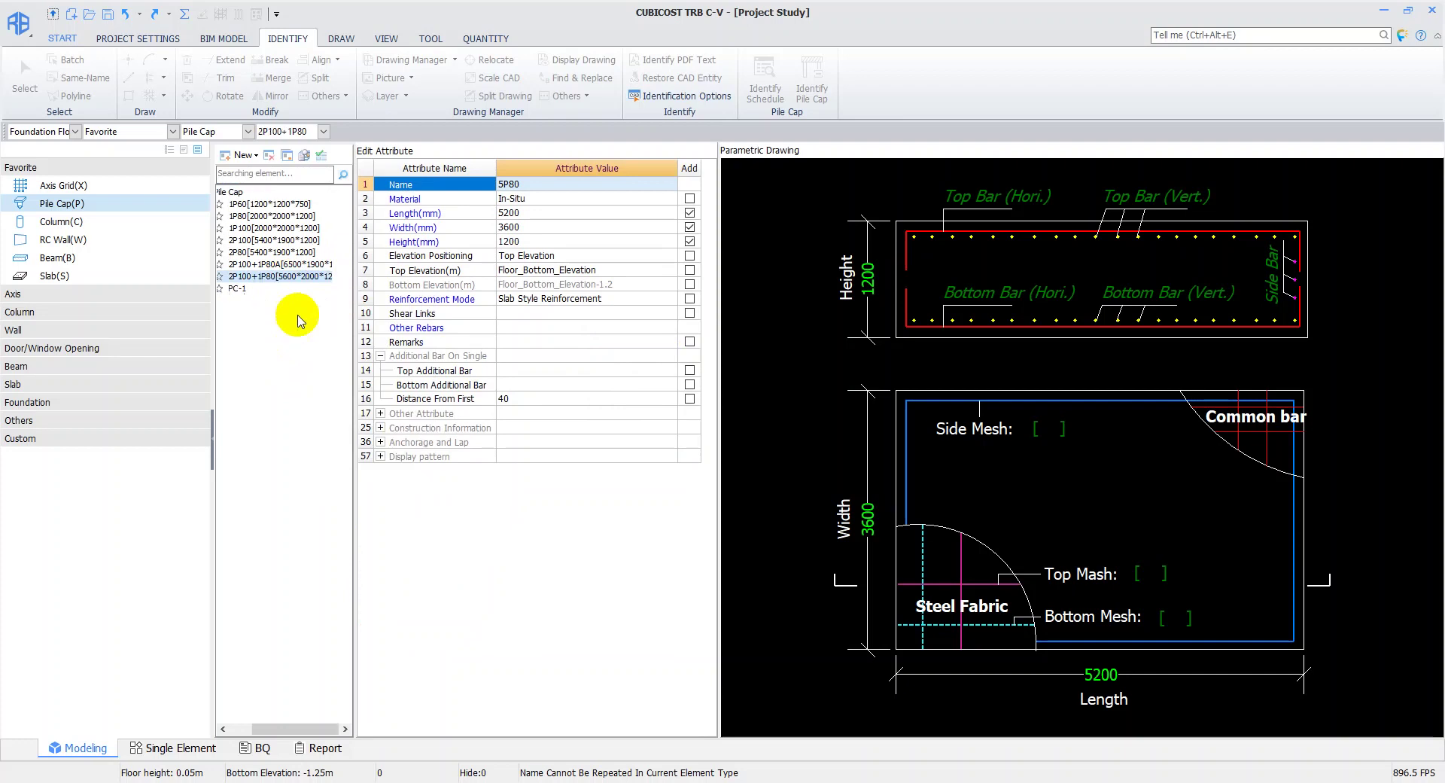
pyautogui.click(237, 289)
pyautogui.click(240, 288)
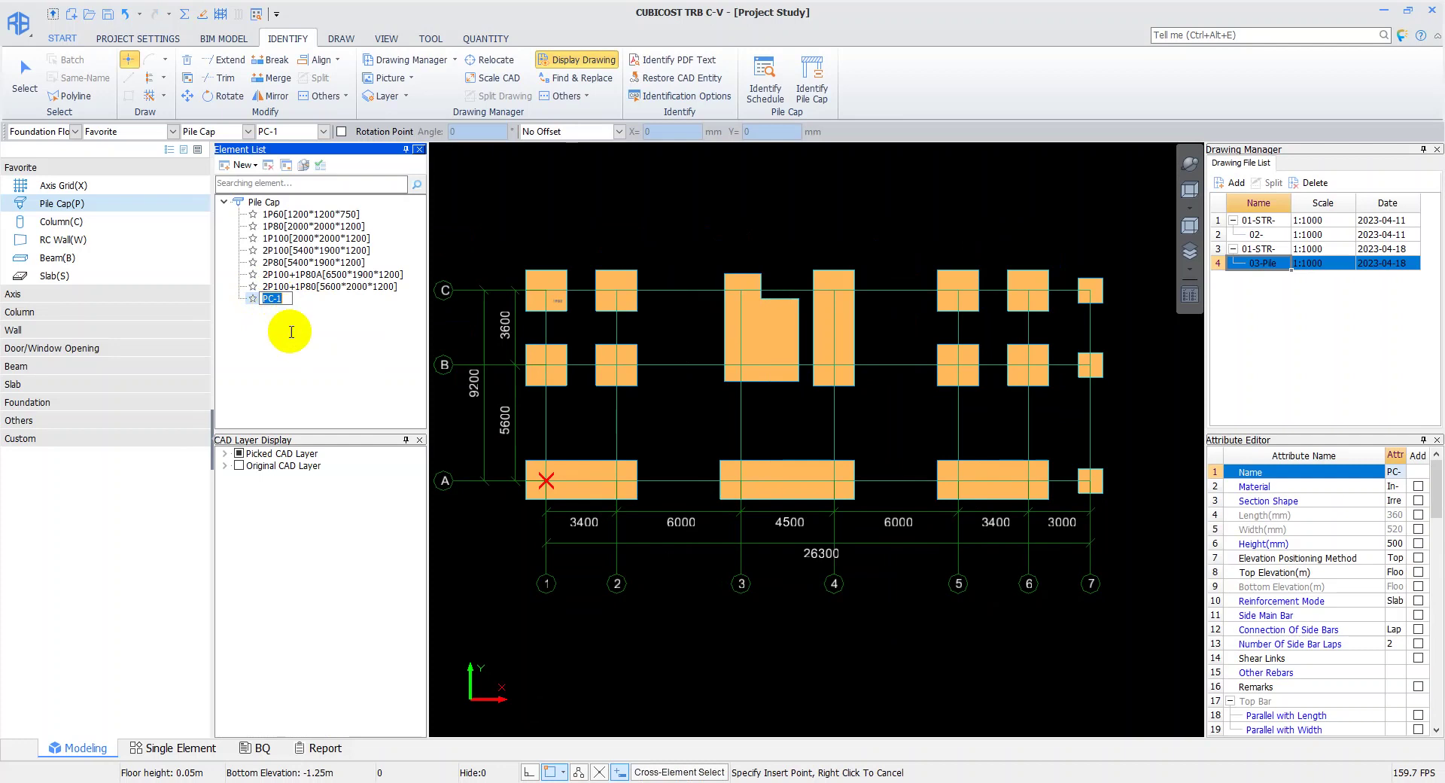
pyautogui.write('5P80')
# Commit the name 5P80, add Length and Width to the name, and set height to 1200
pyautogui.press('Return')
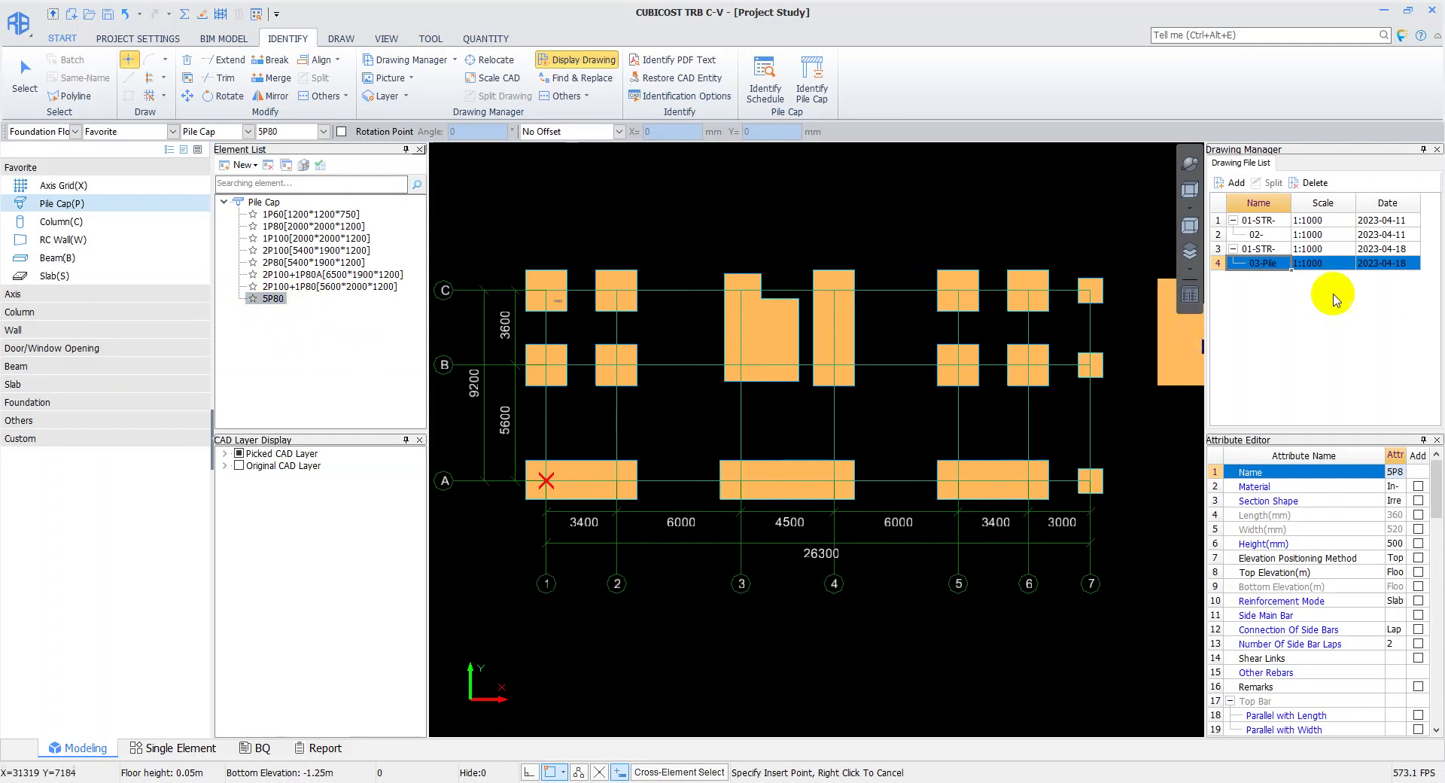
pyautogui.click(1419, 514)
pyautogui.click(1419, 528)
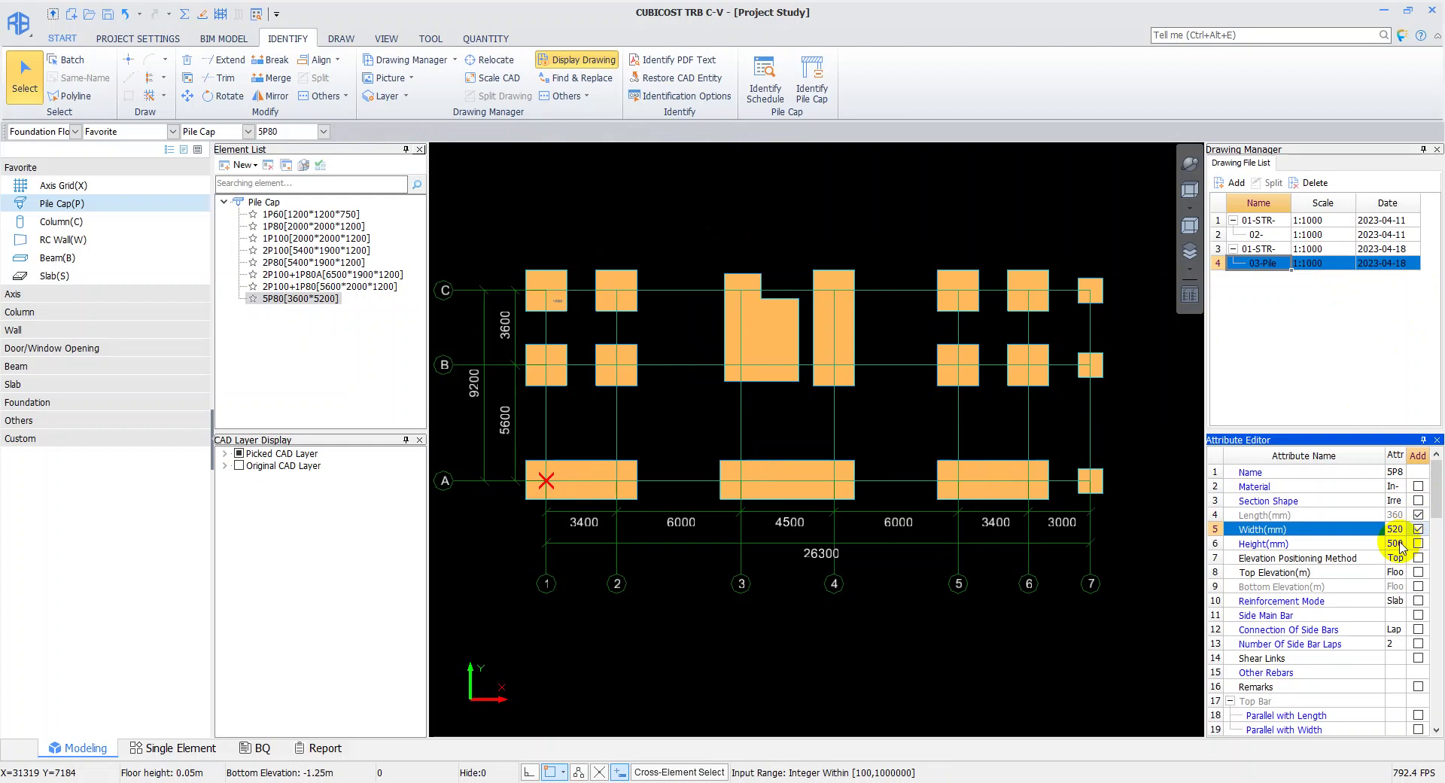
pyautogui.click(1398, 543)
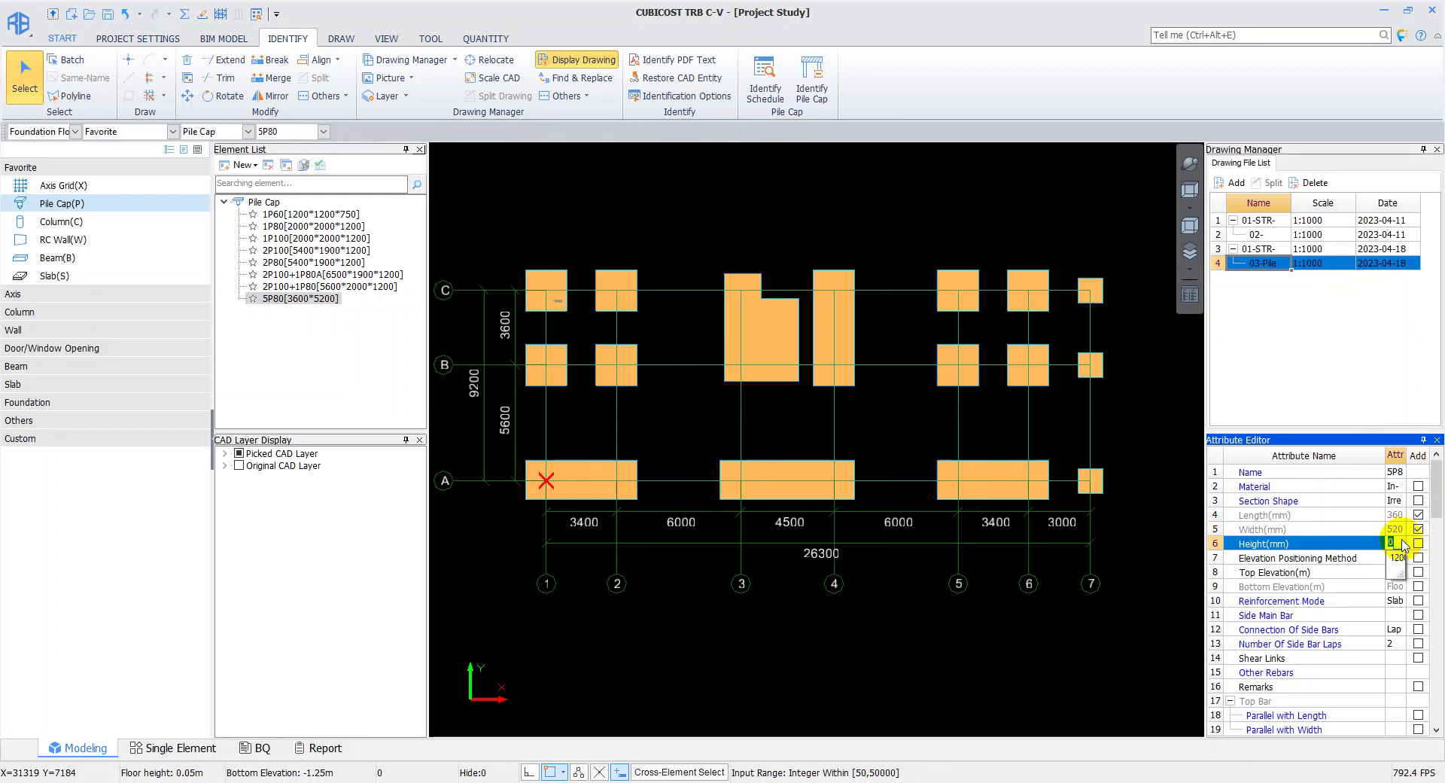
pyautogui.press('Return')
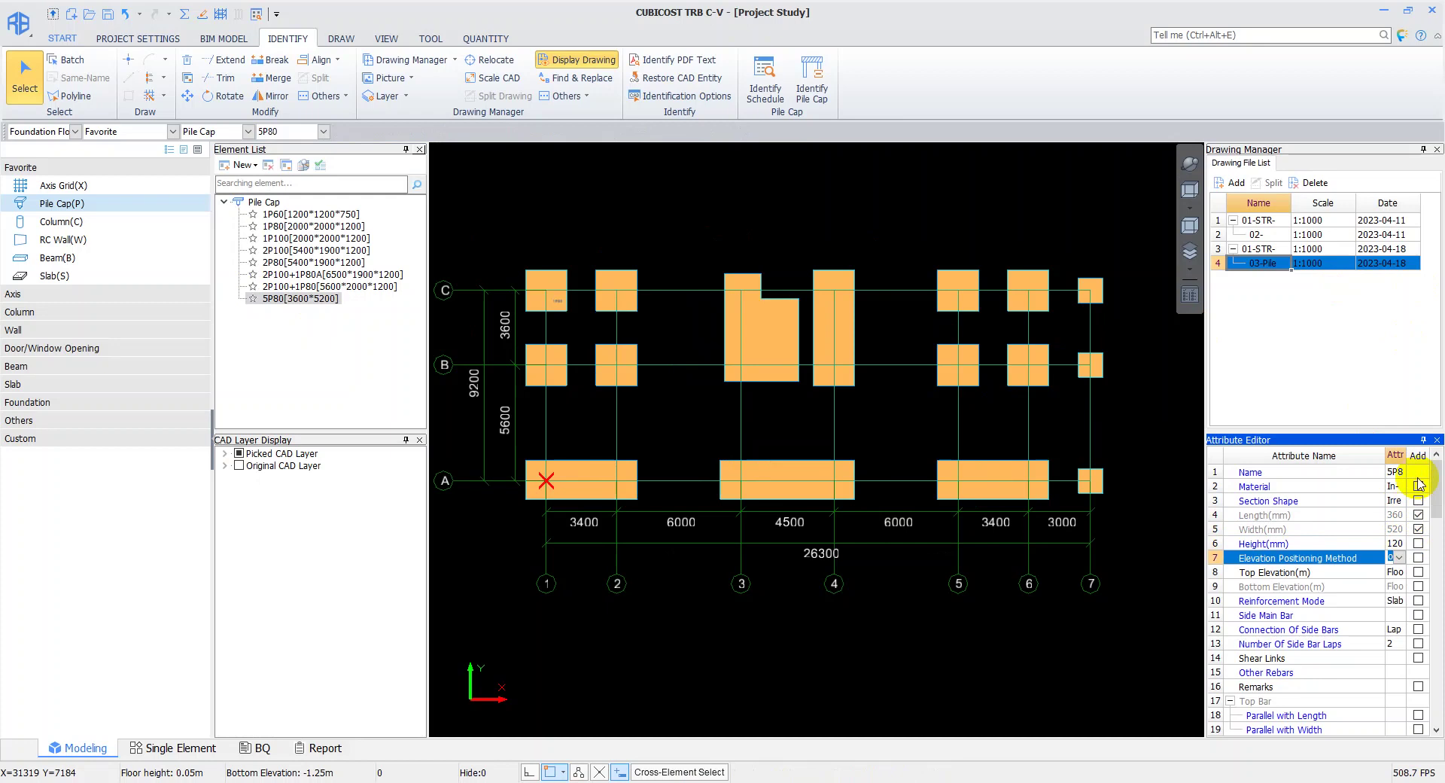
pyautogui.moveTo(1325, 450); pyautogui.dragTo(1323, 452)
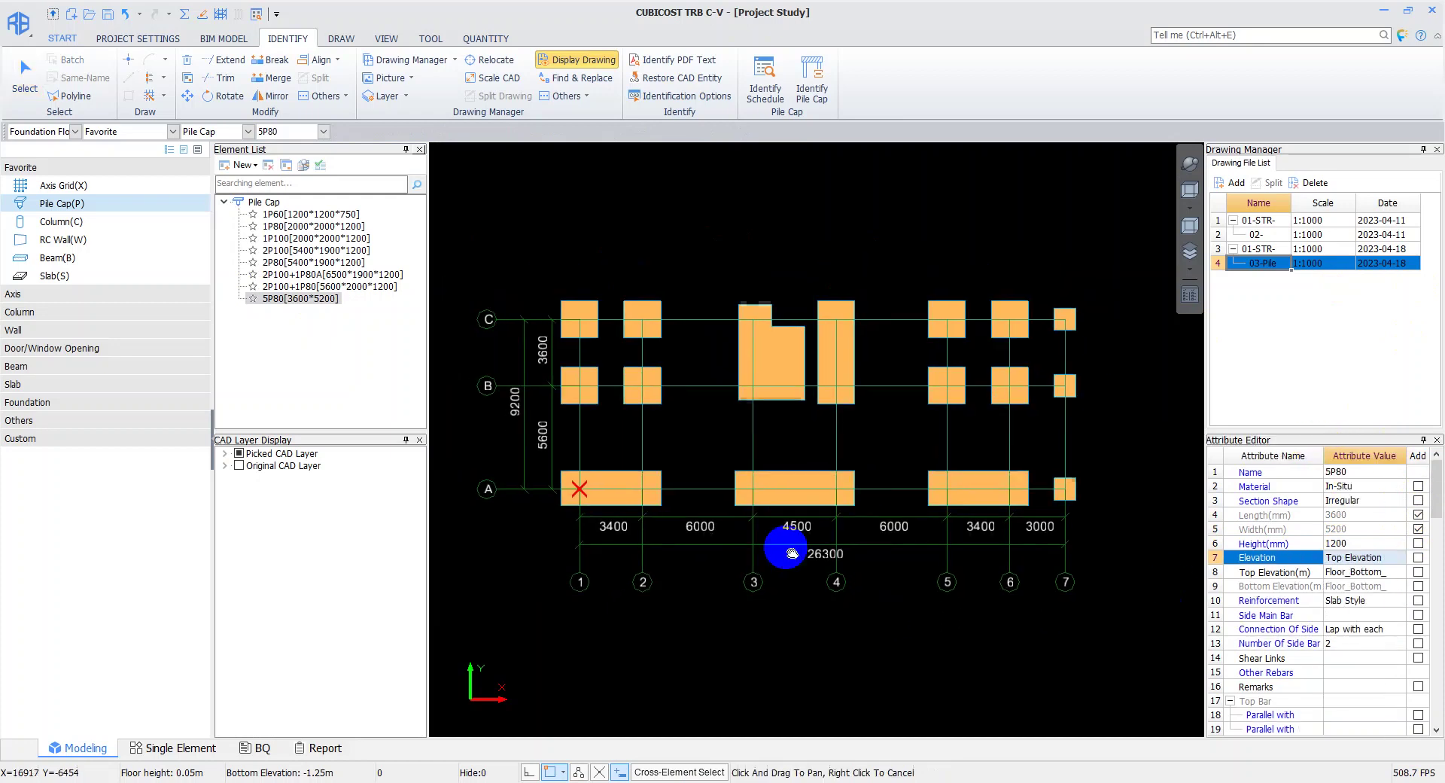
pyautogui.scroll(-1, 783, 549)
pyautogui.scroll(1, 751, 526)
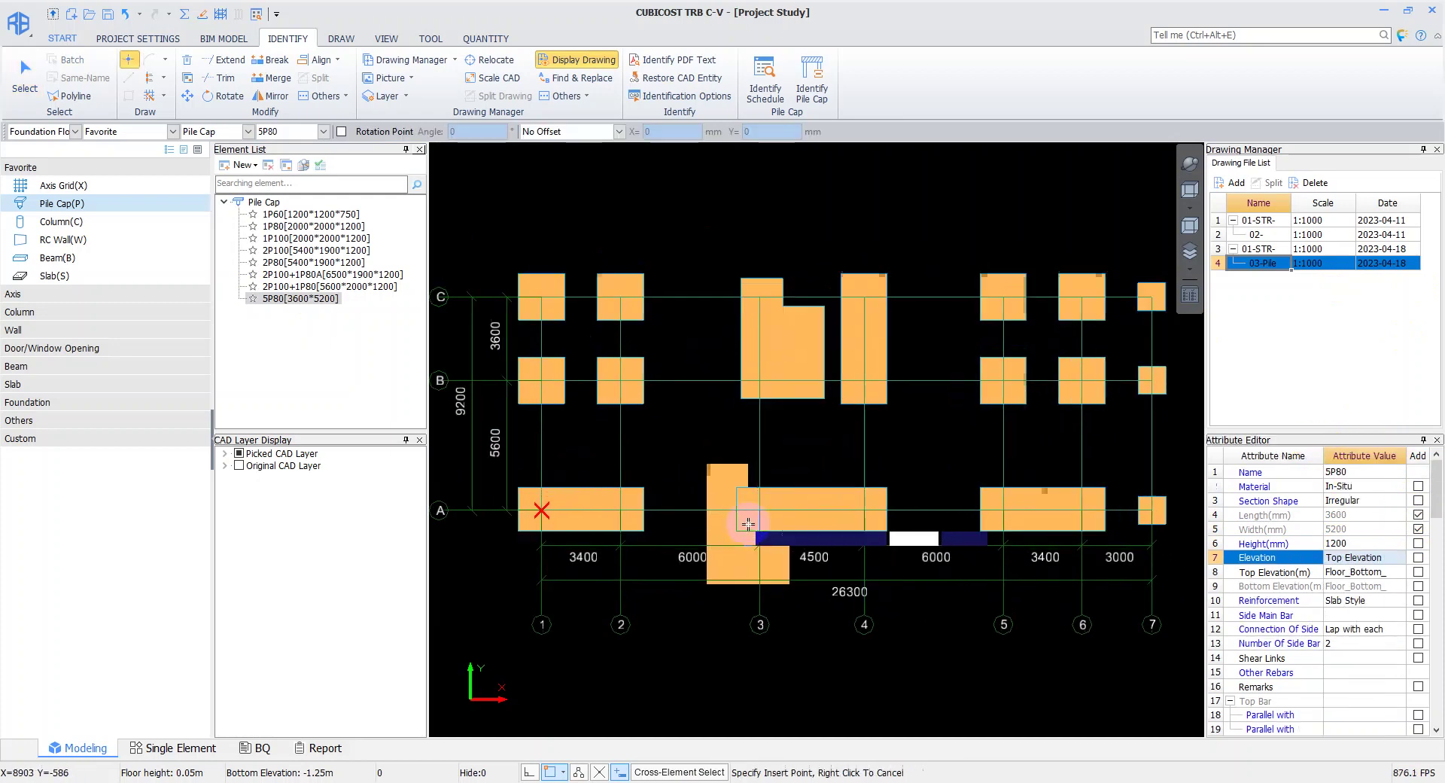
pyautogui.scroll(-1, 715, 438)
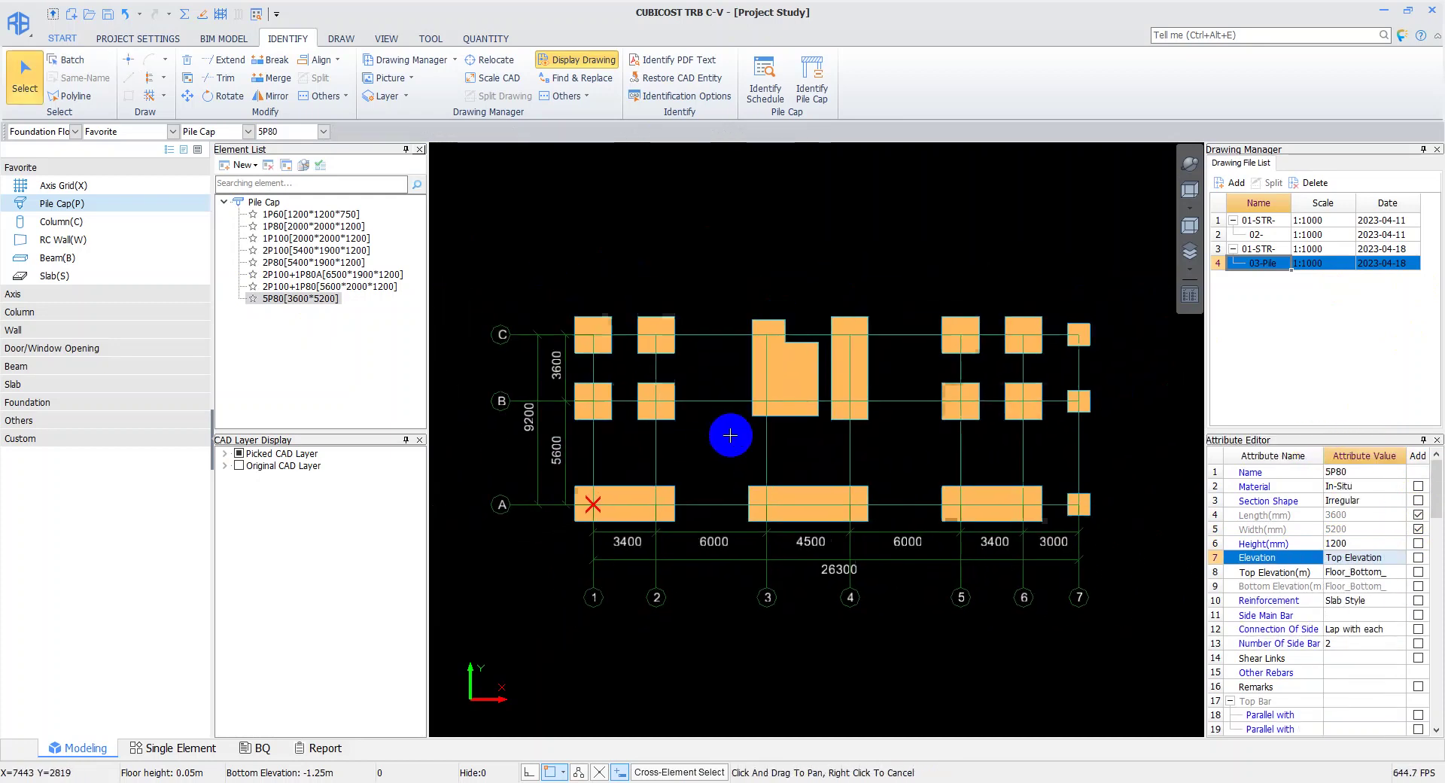
pyautogui.scroll(-1, 726, 433)
pyautogui.scroll(1, 733, 414)
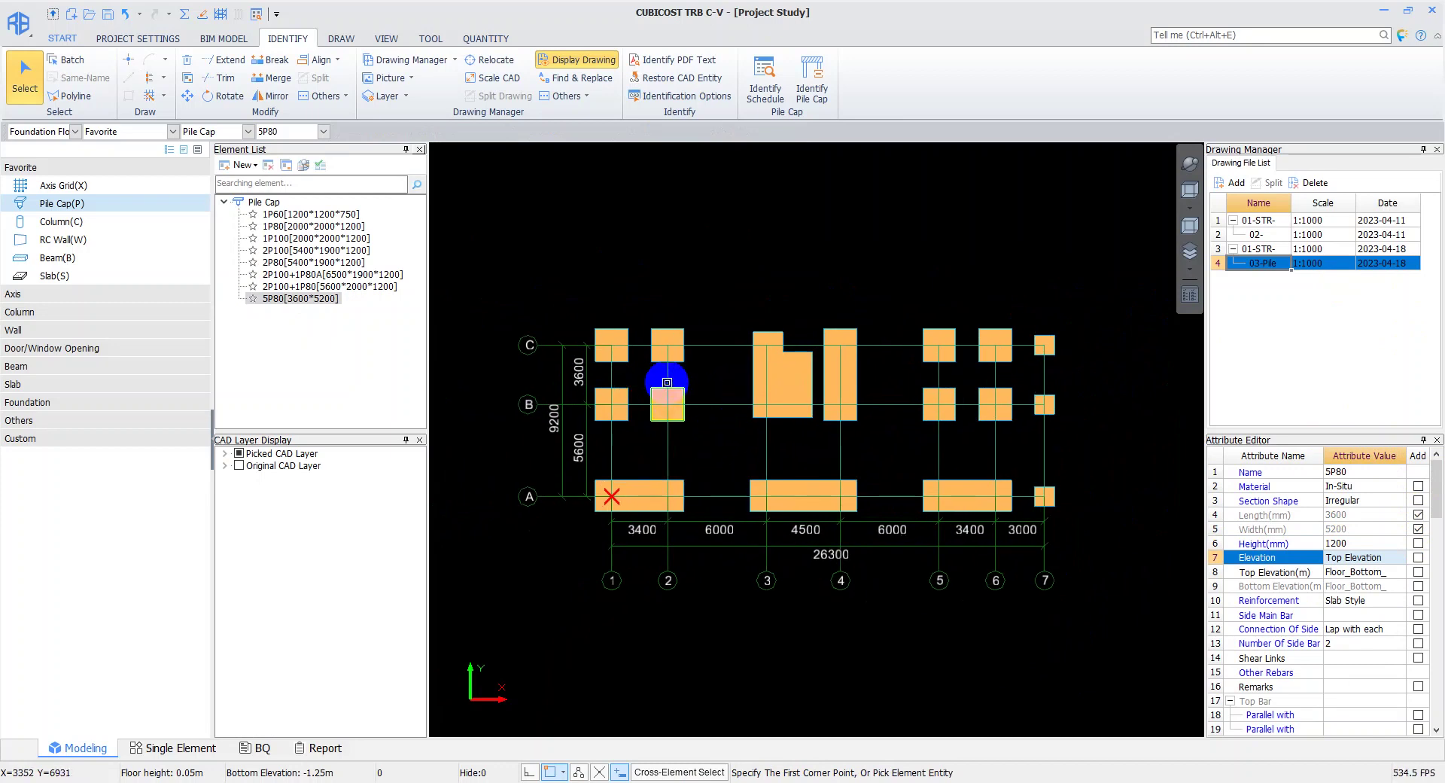
pyautogui.click(661, 392)
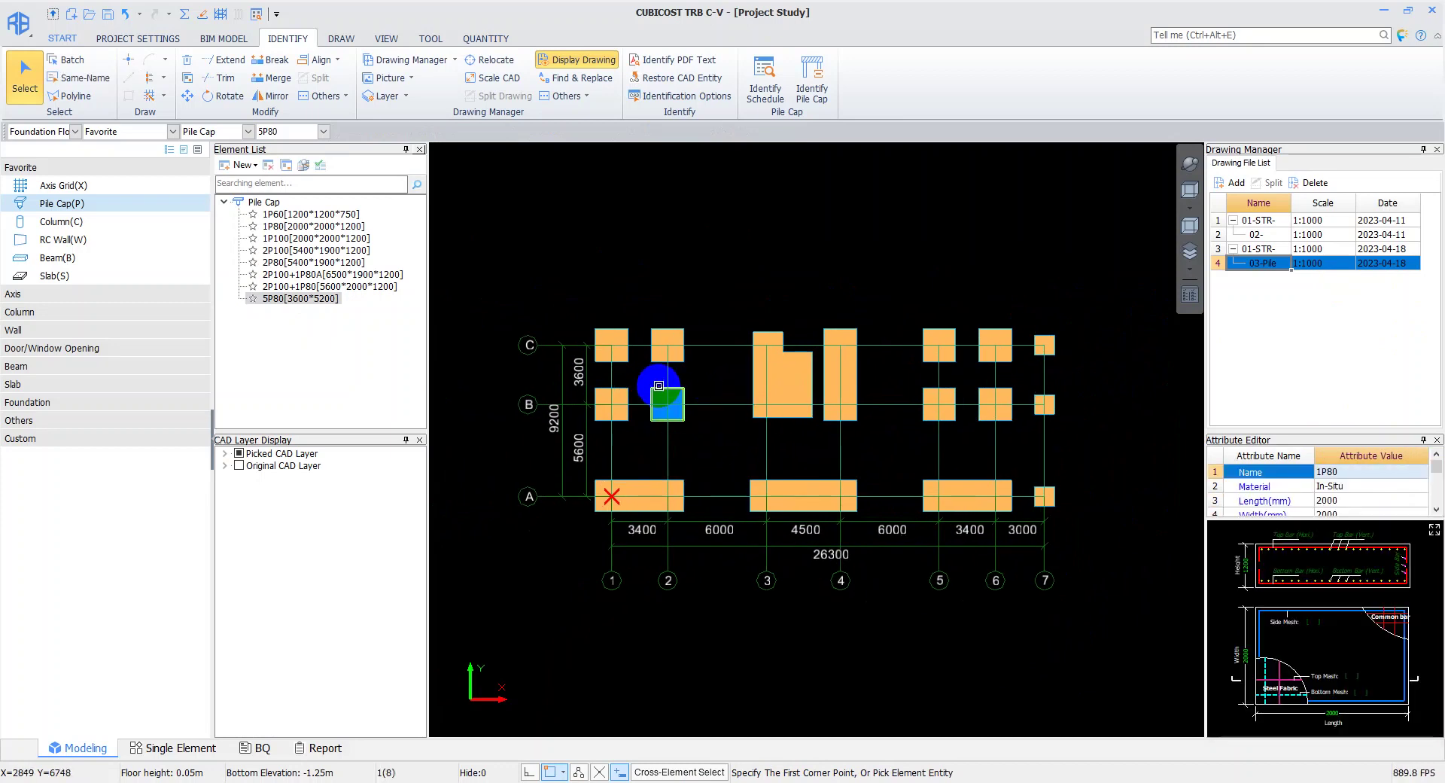
pyautogui.press('Escape')
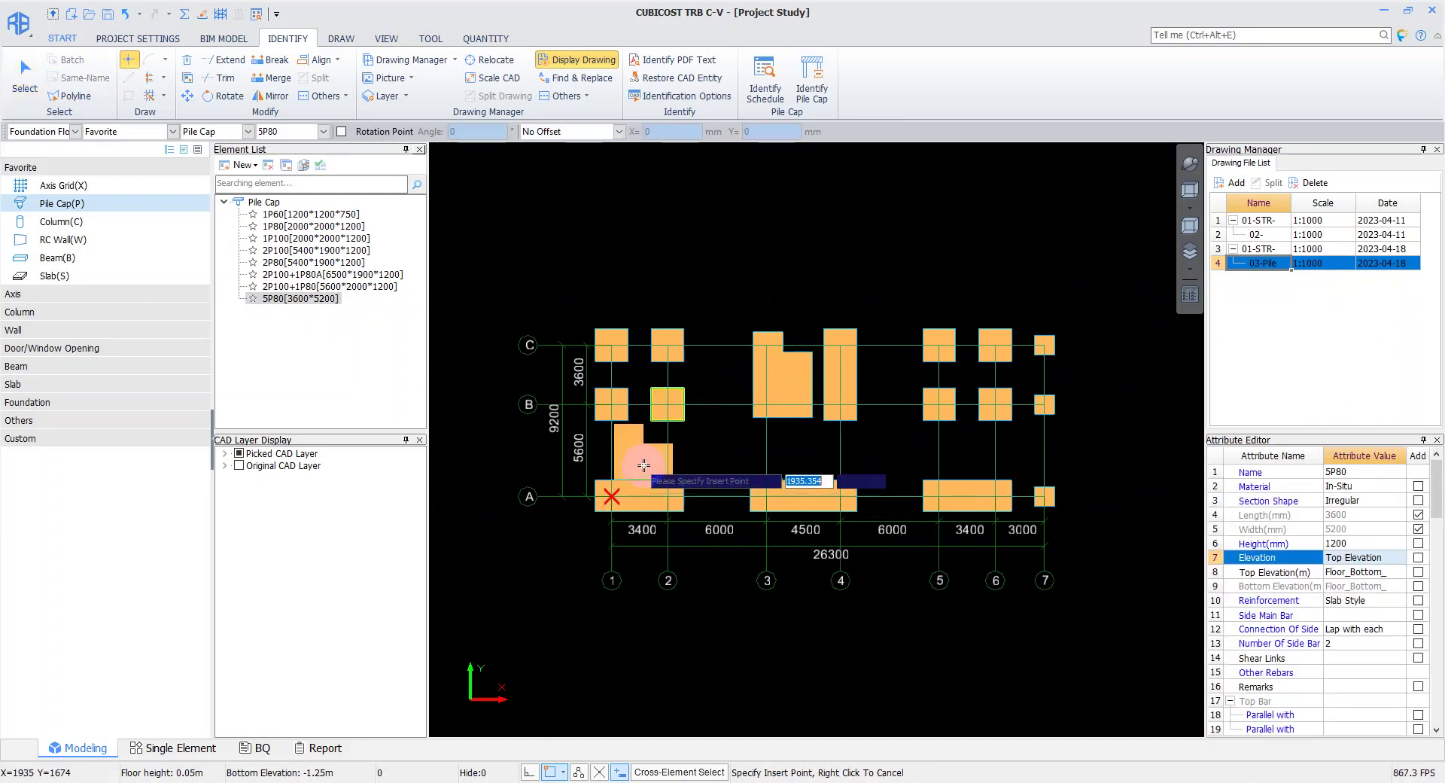
pyautogui.moveTo(669, 433); pyautogui.dragTo(670, 409, button='middle')
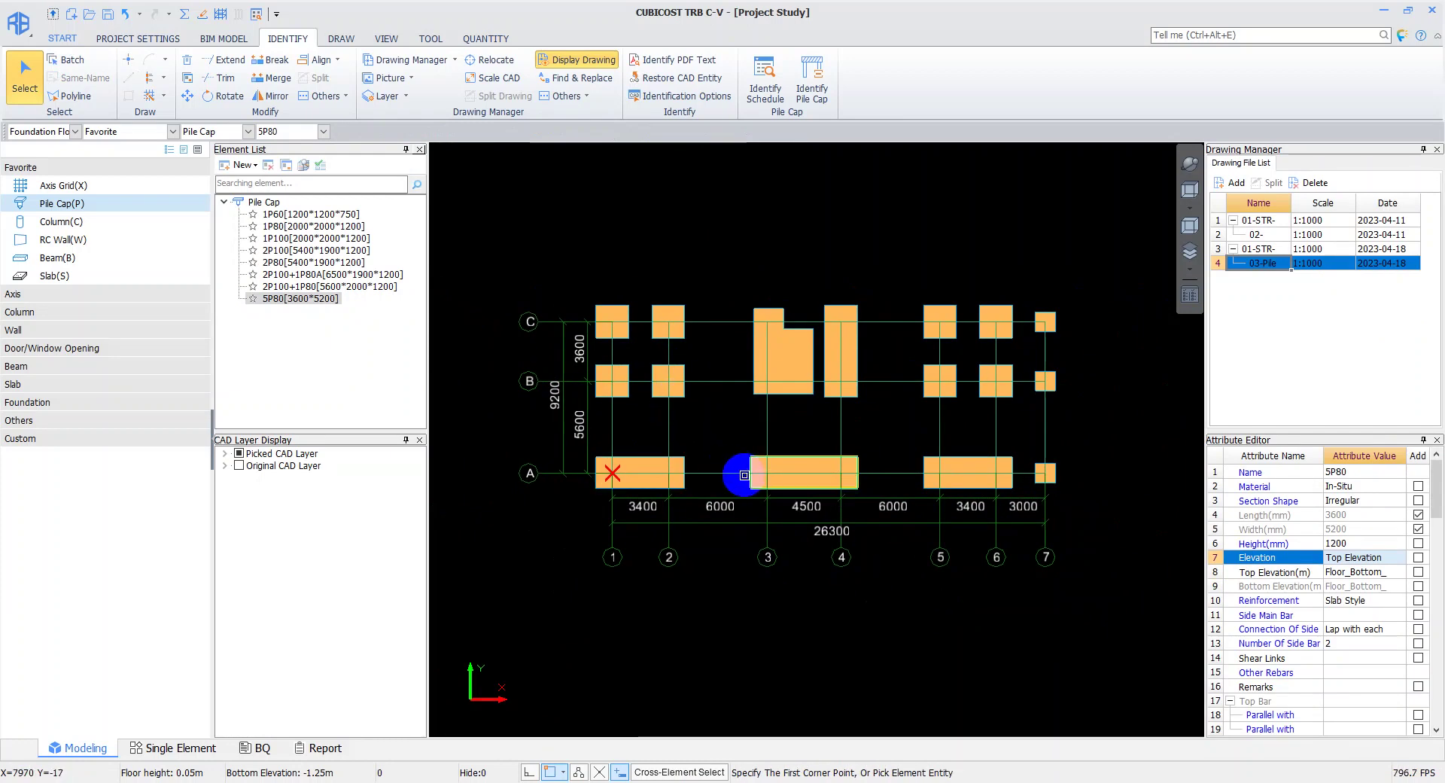
pyautogui.scroll(1, 748, 527)
pyautogui.scroll(1, 745, 602)
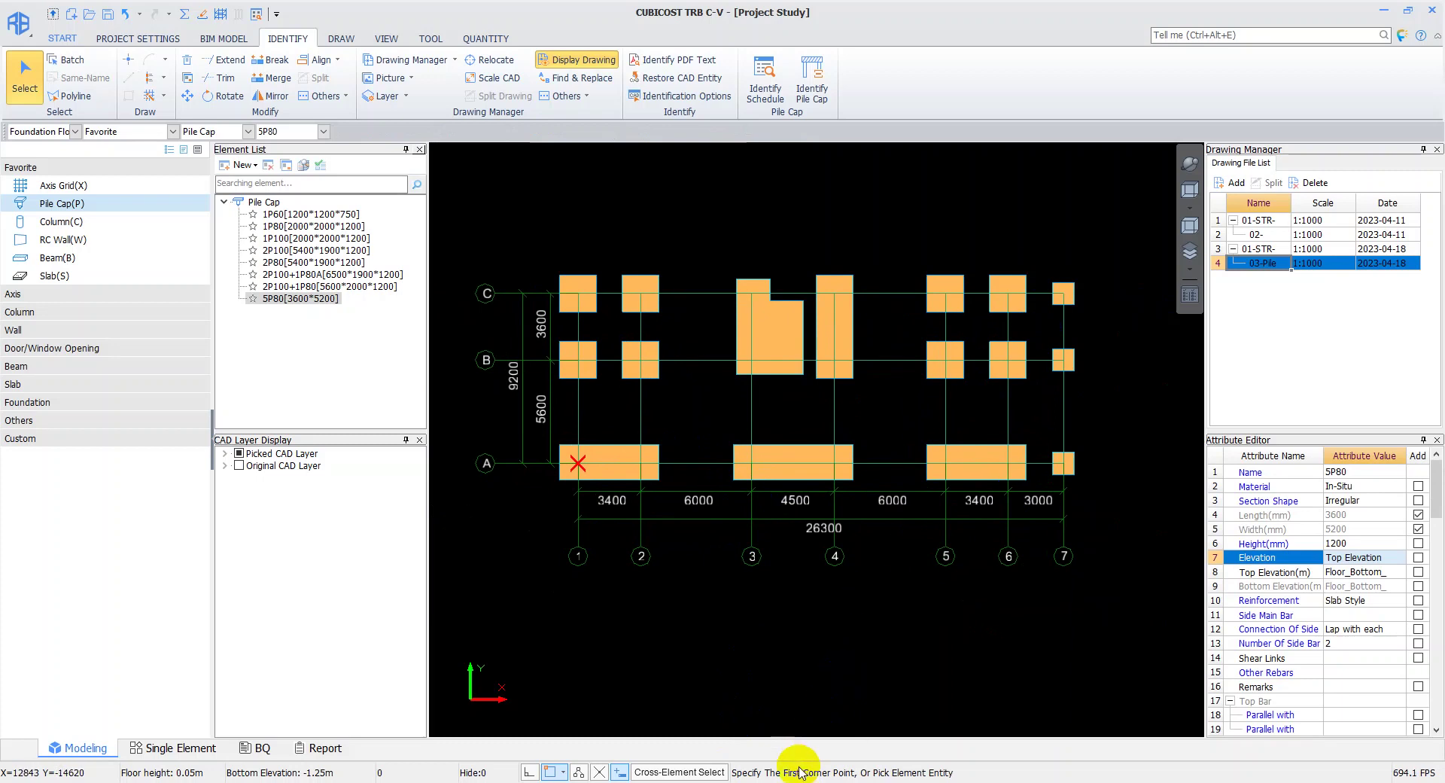
# Select 1P60[1200*1200*750] in the Element List as the type to place
pyautogui.click(803, 744)
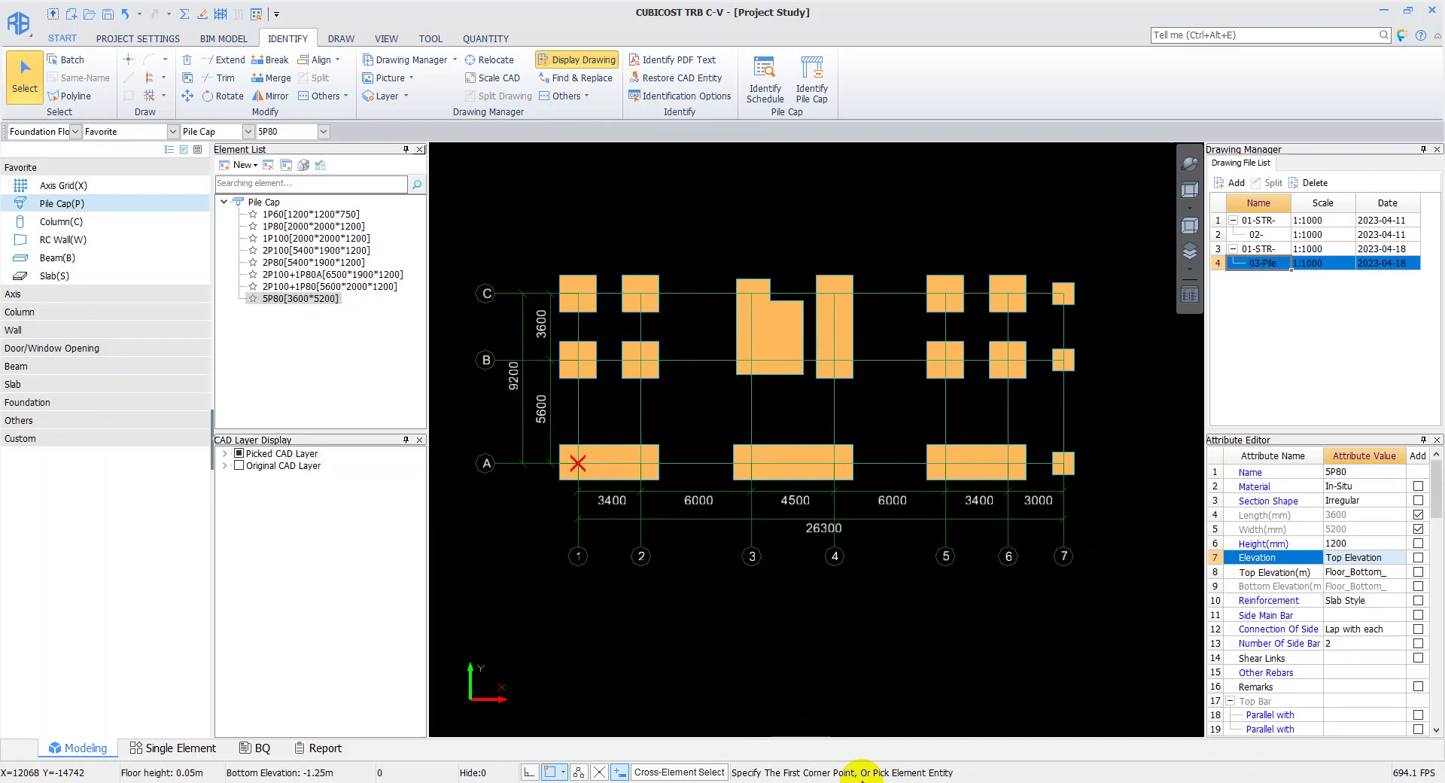
pyautogui.click(346, 216)
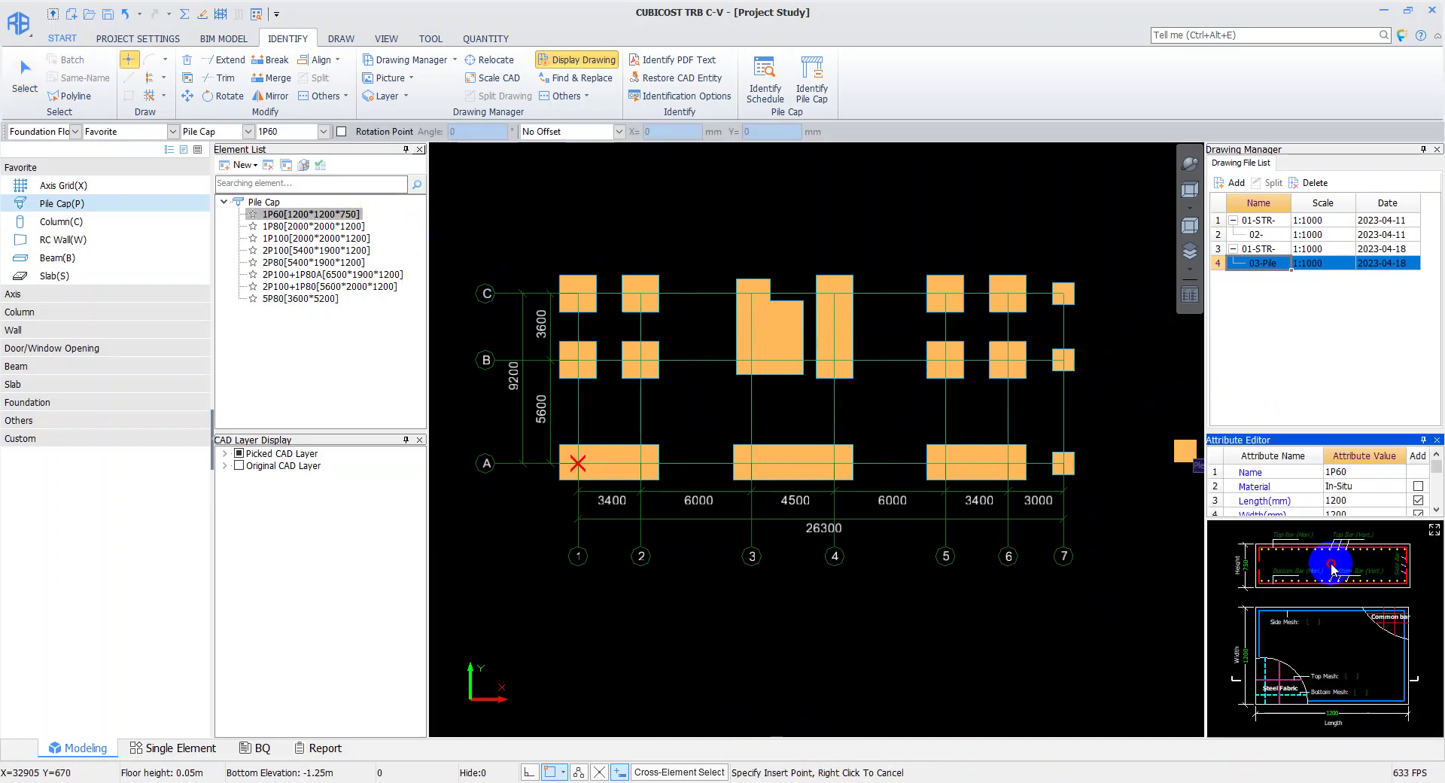
# View the enlarged 1P60 section diagram, restore it, and stop placing pile caps
pyautogui.click(1434, 529)
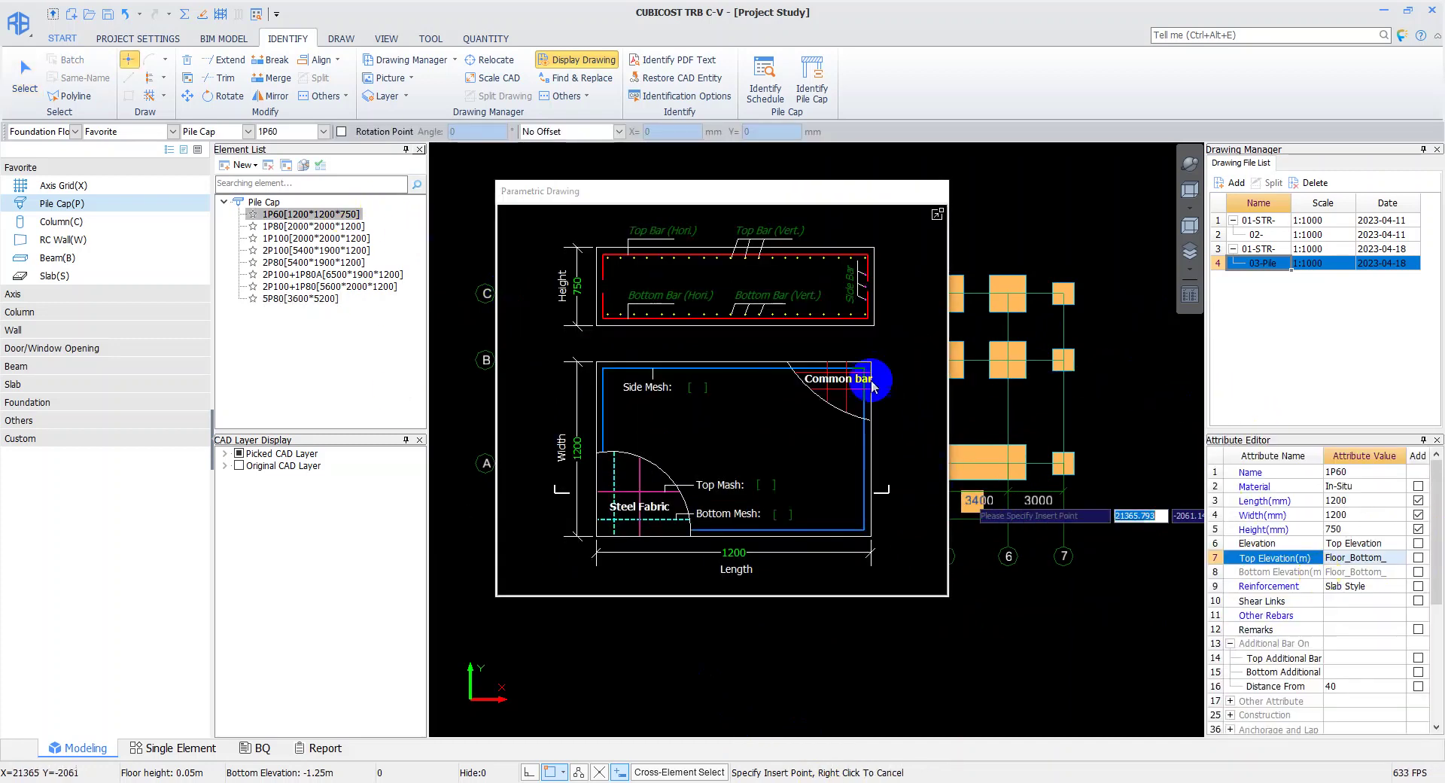
pyautogui.click(937, 216)
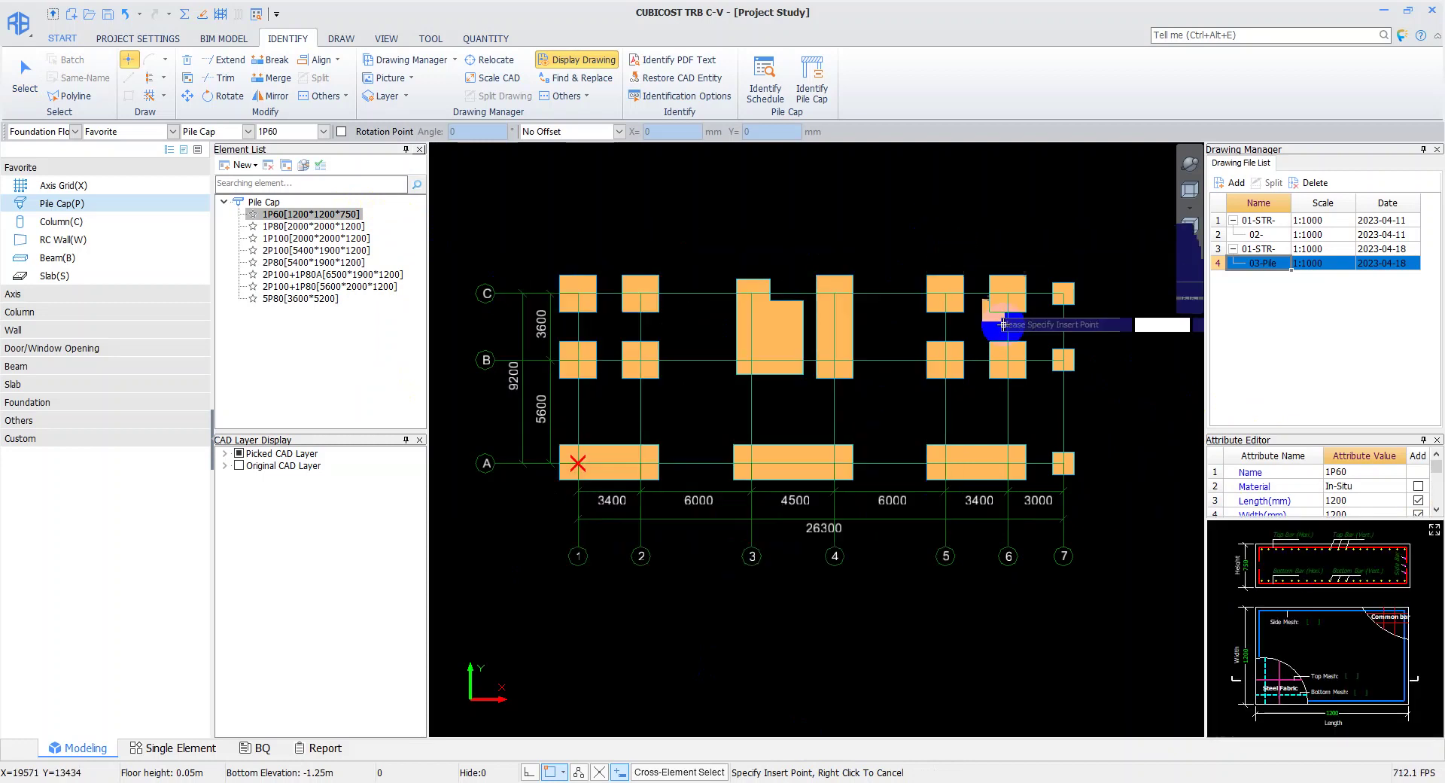
pyautogui.rightClick(1086, 630)
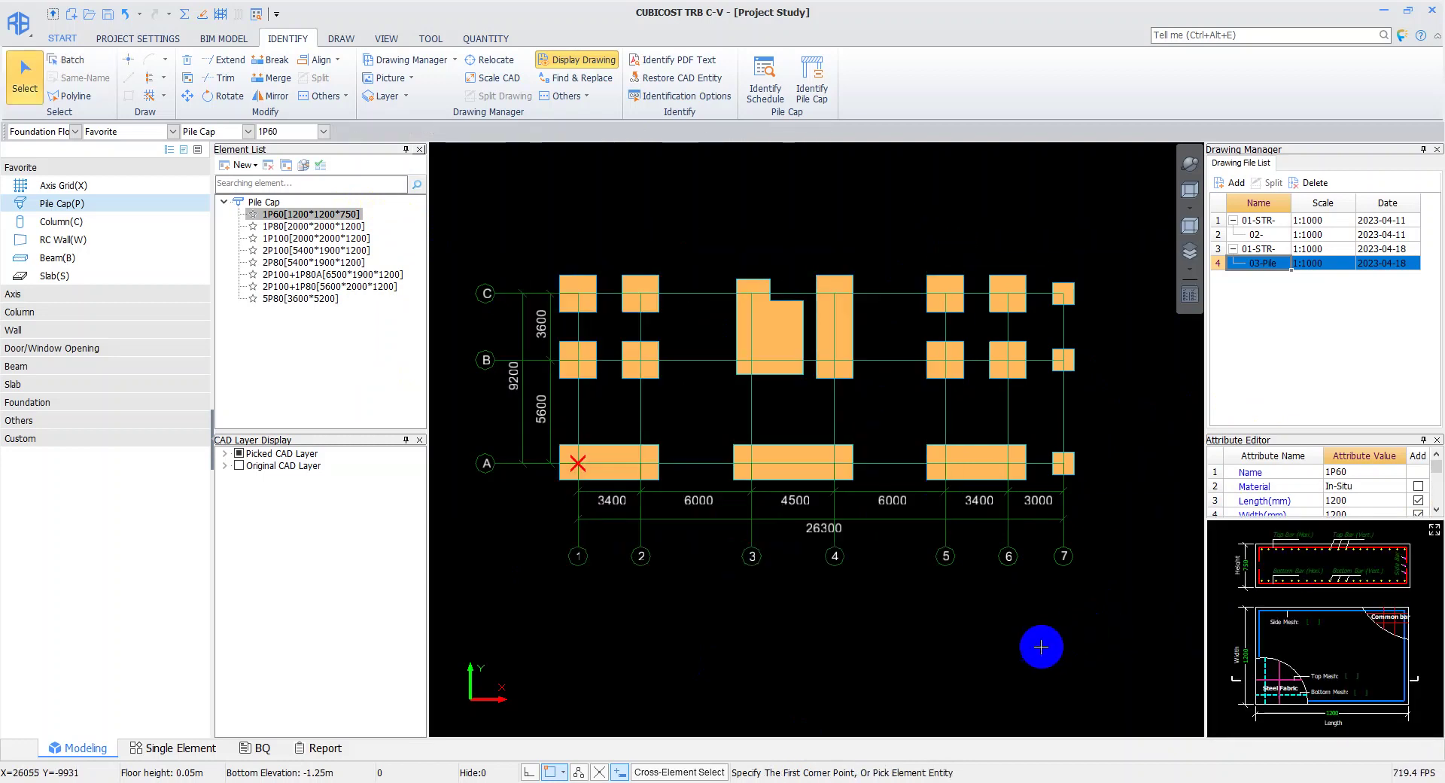
pyautogui.scroll(1, 923, 533)
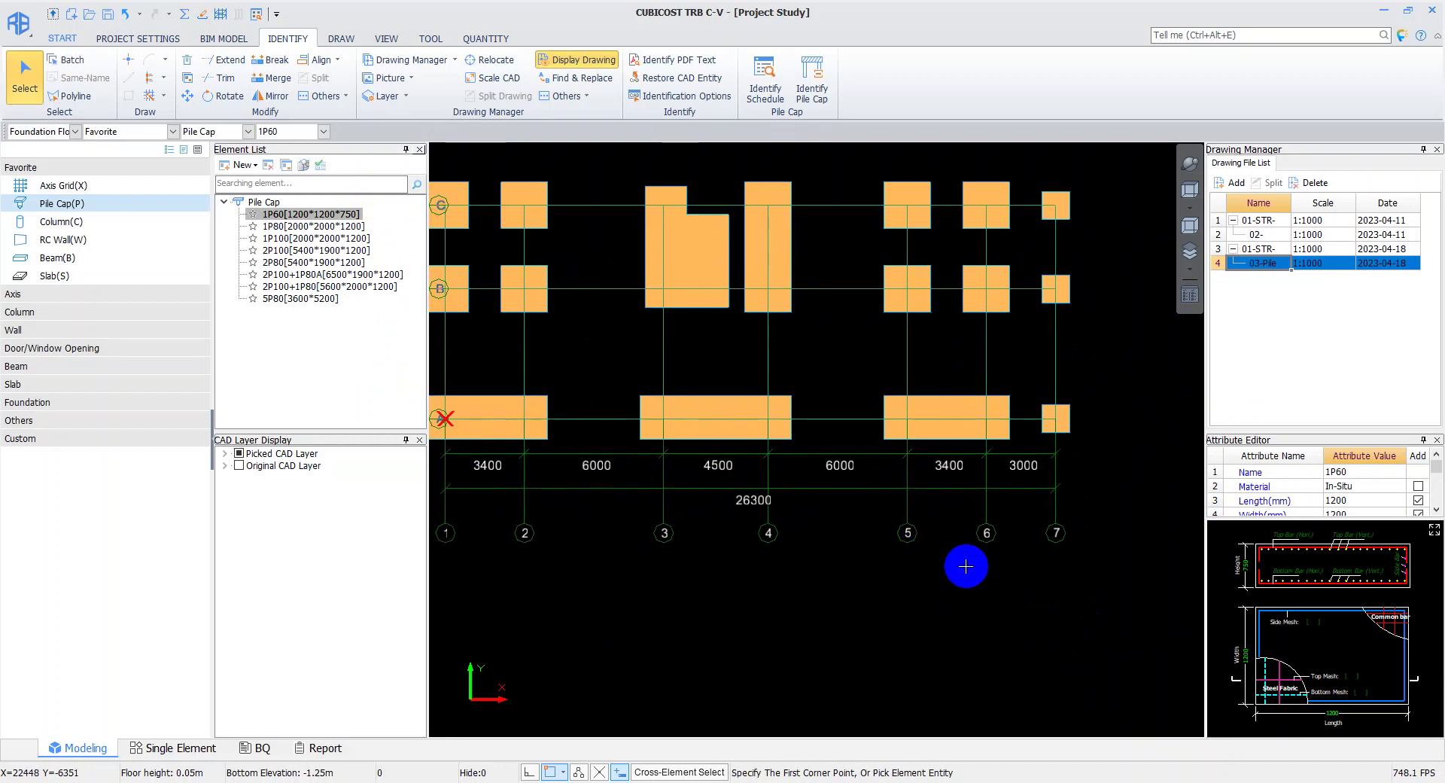
pyautogui.scroll(-1, 965, 566)
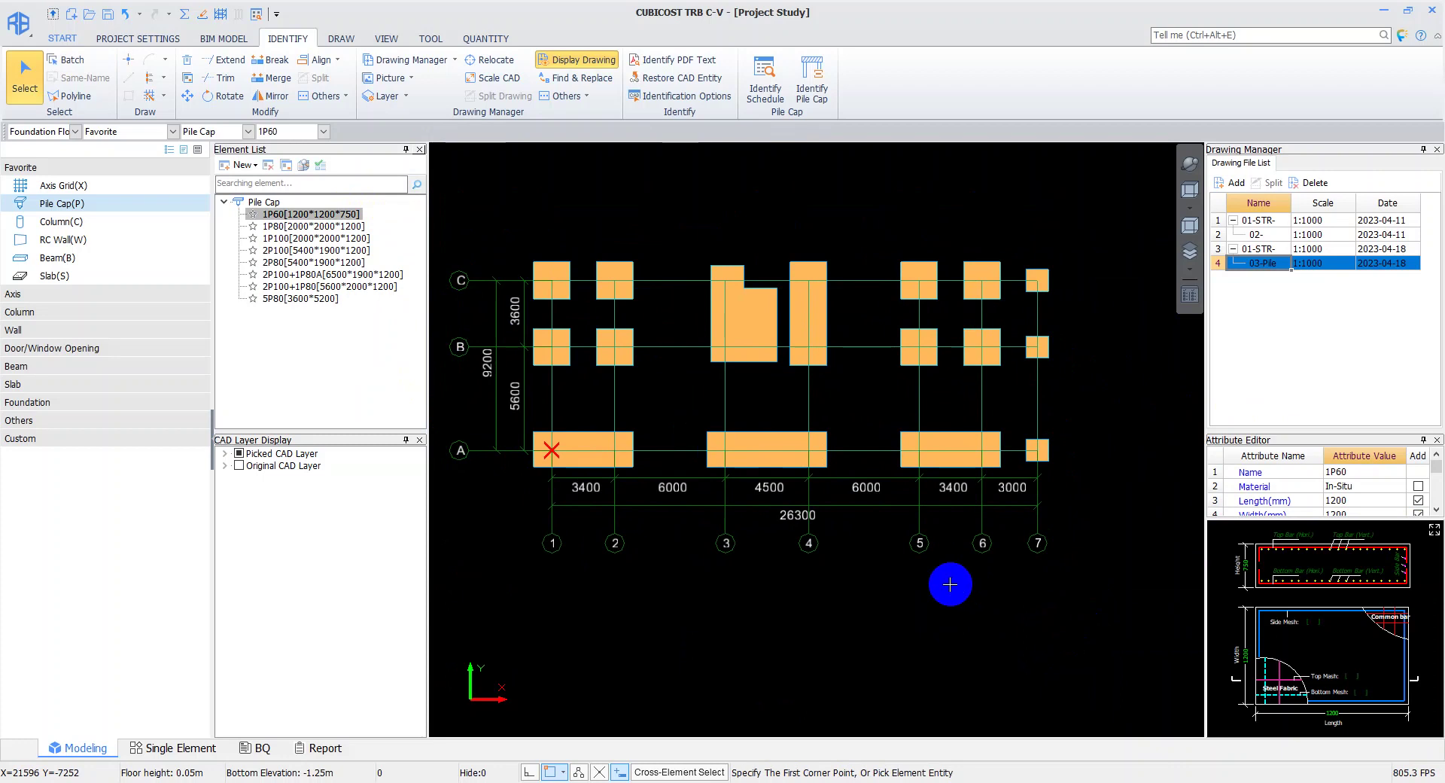